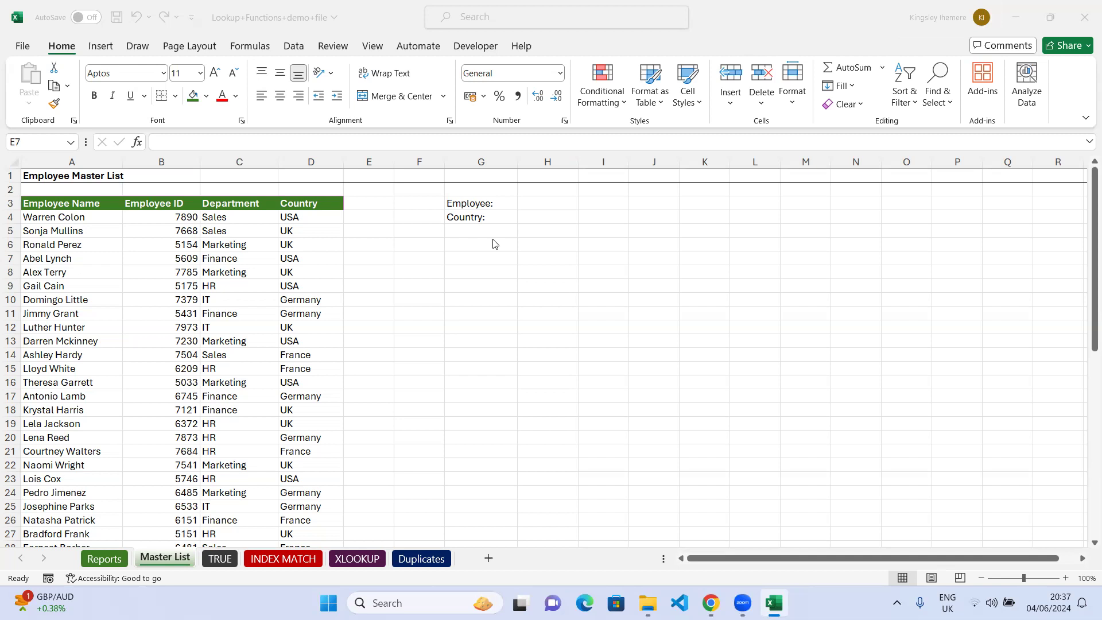
pyautogui.click(480, 204)
pyautogui.click(479, 204)
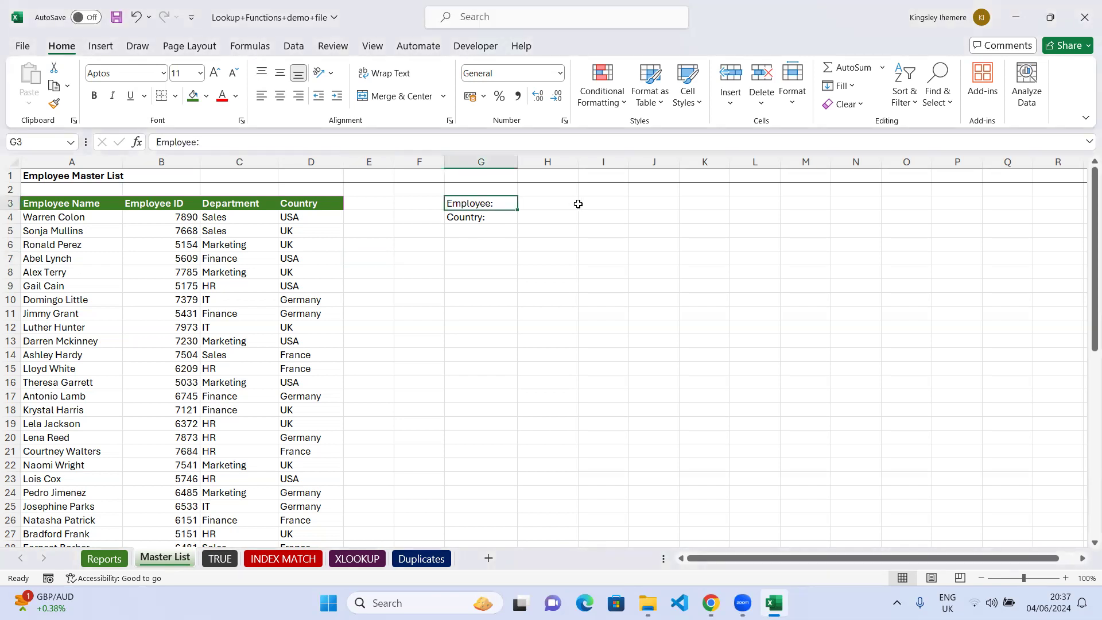
pyautogui.click(559, 202)
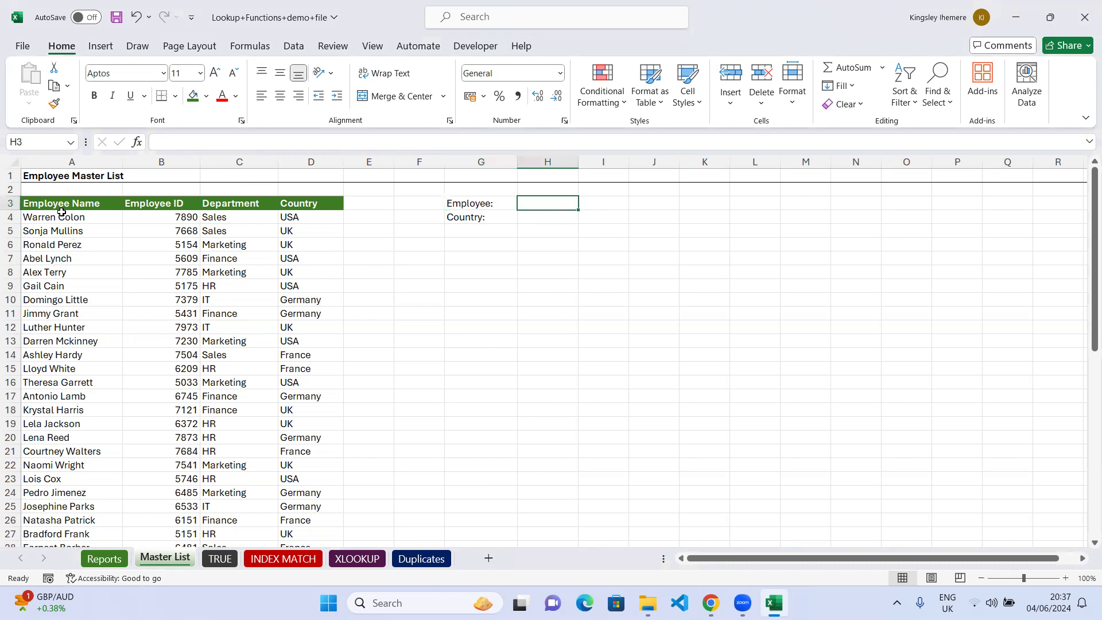
pyautogui.moveTo(53, 218); pyautogui.dragTo(50, 287)
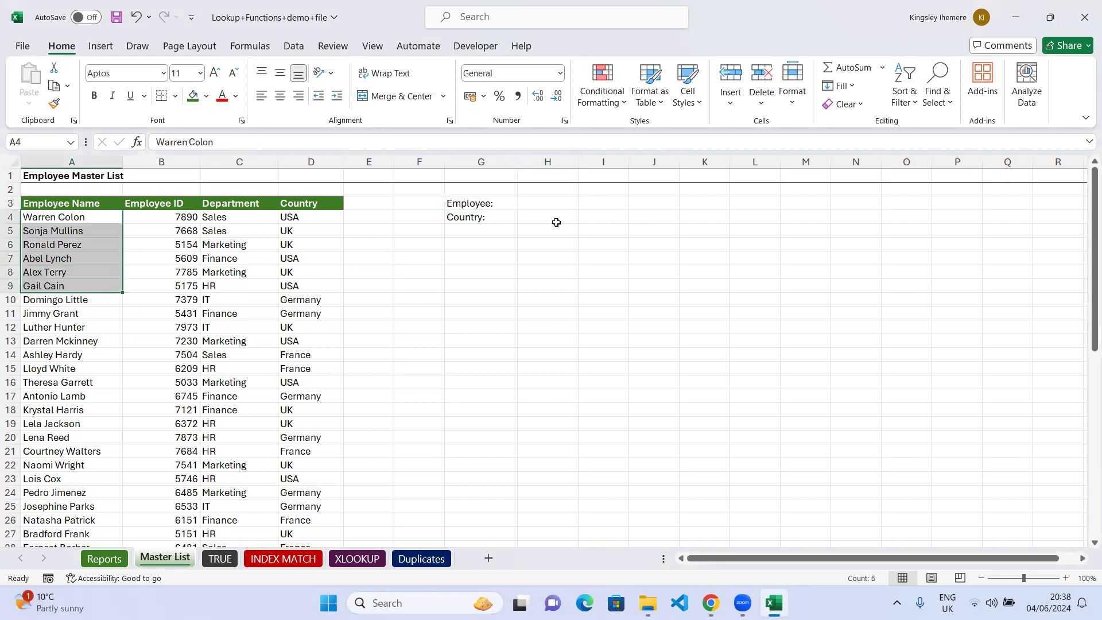
pyautogui.click(521, 218)
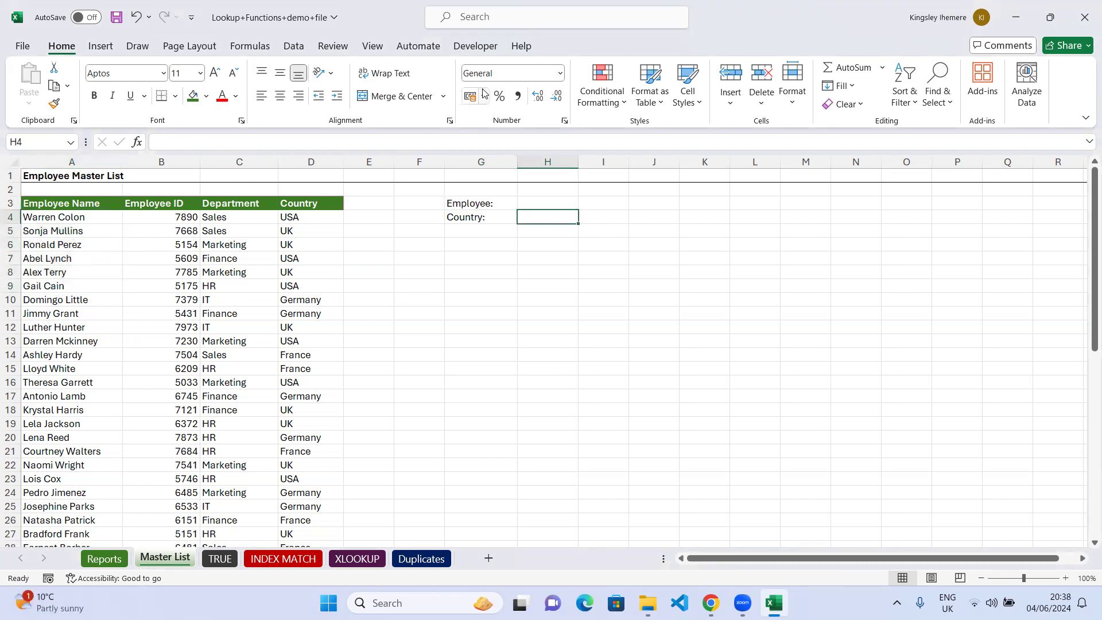
pyautogui.click(542, 6)
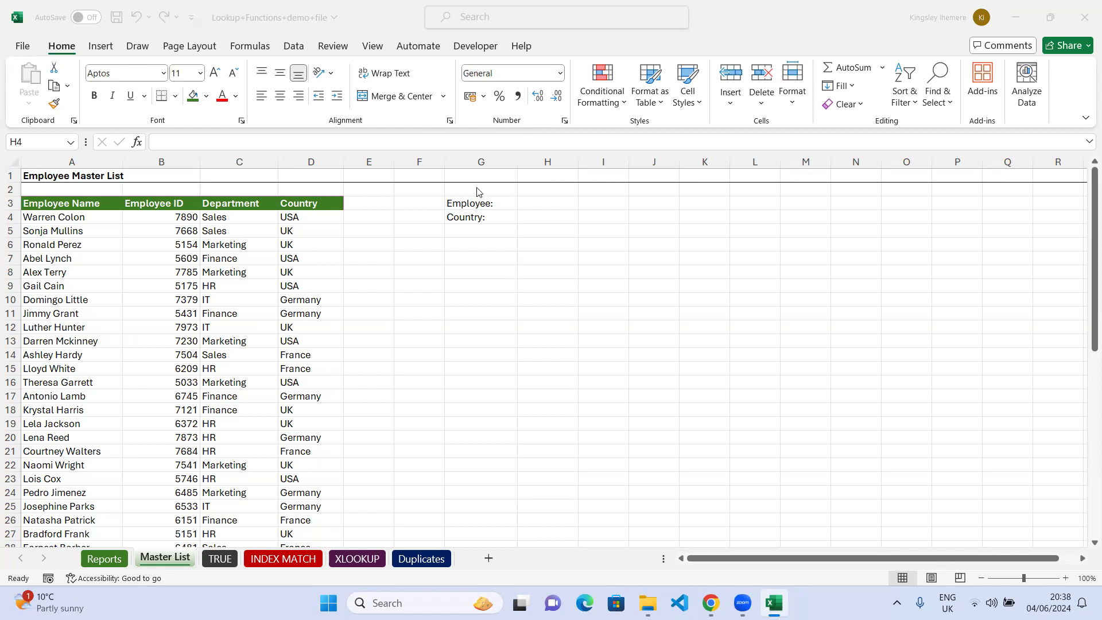
pyautogui.click(464, 202)
pyautogui.click(464, 202)
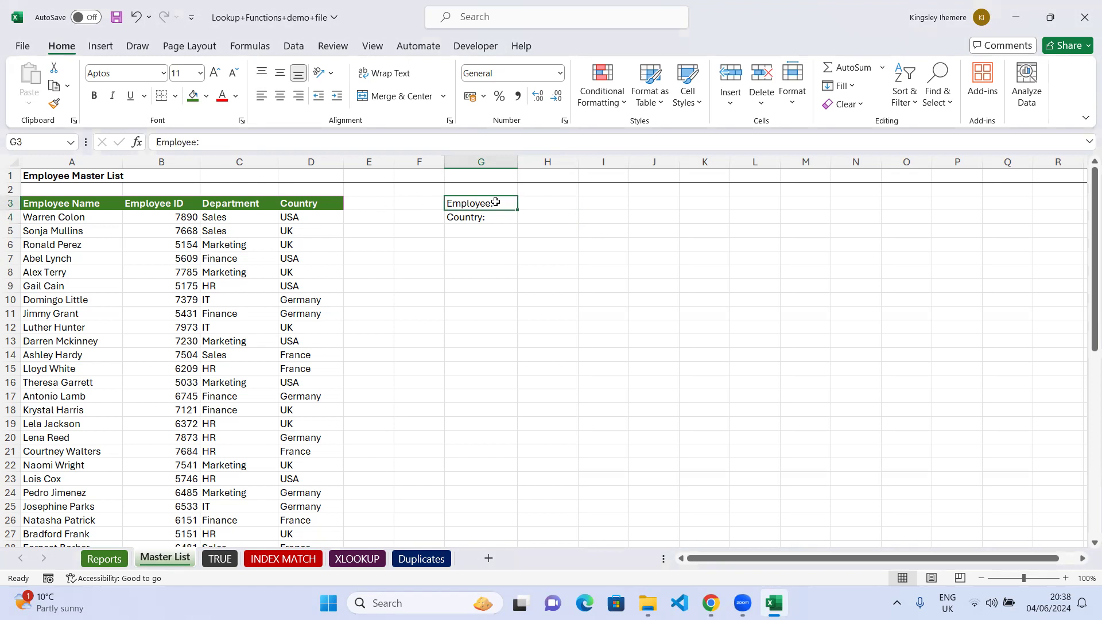
# - Enter the first listed employee's full name in H3 beside the Employee label and widen column H to fit it
pyautogui.click(547, 202)
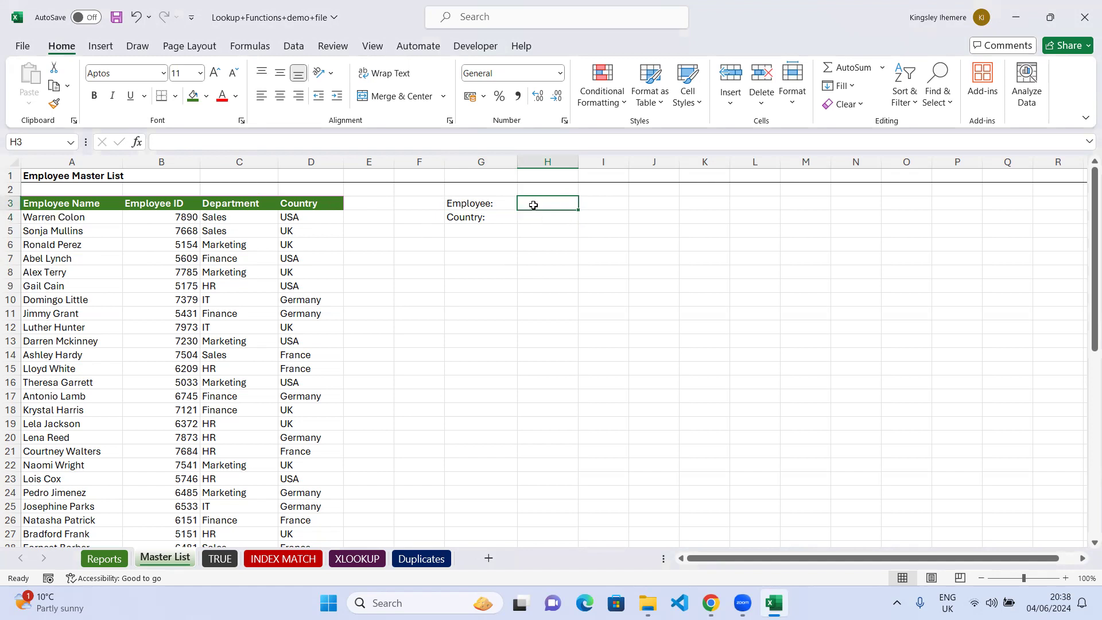
pyautogui.write('Warren Colon')
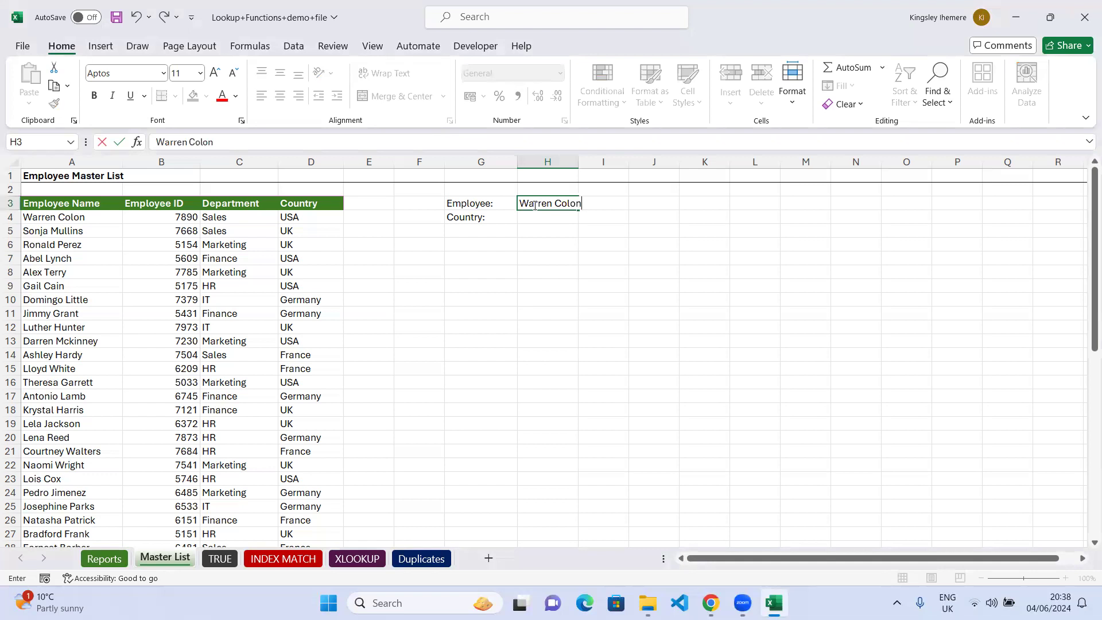
pyautogui.click(600, 204)
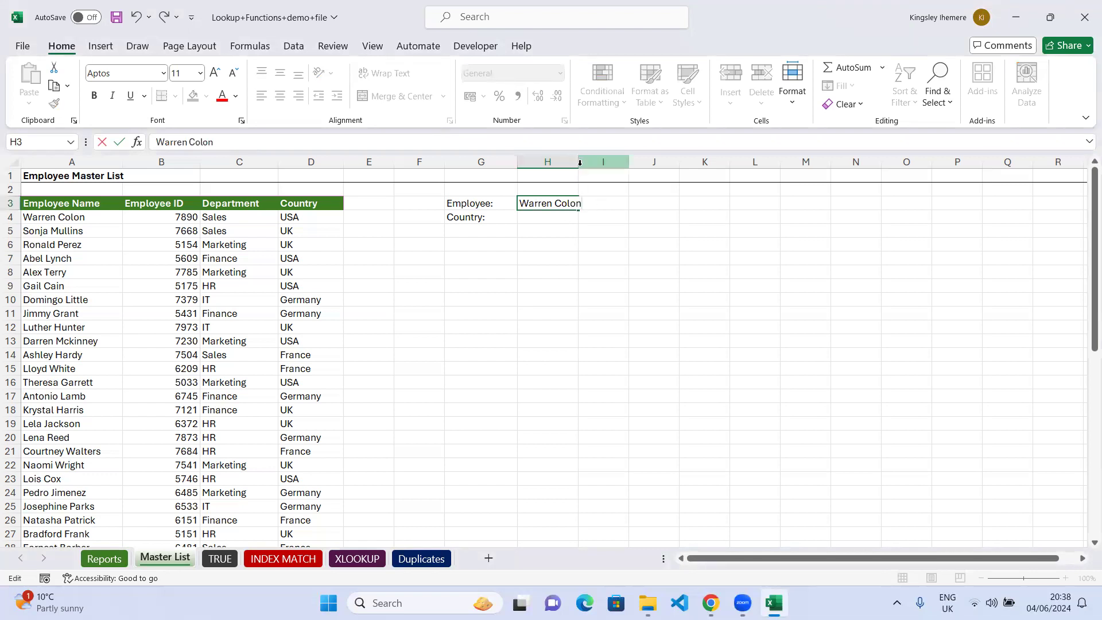
pyautogui.click(567, 206)
pyautogui.click(567, 159)
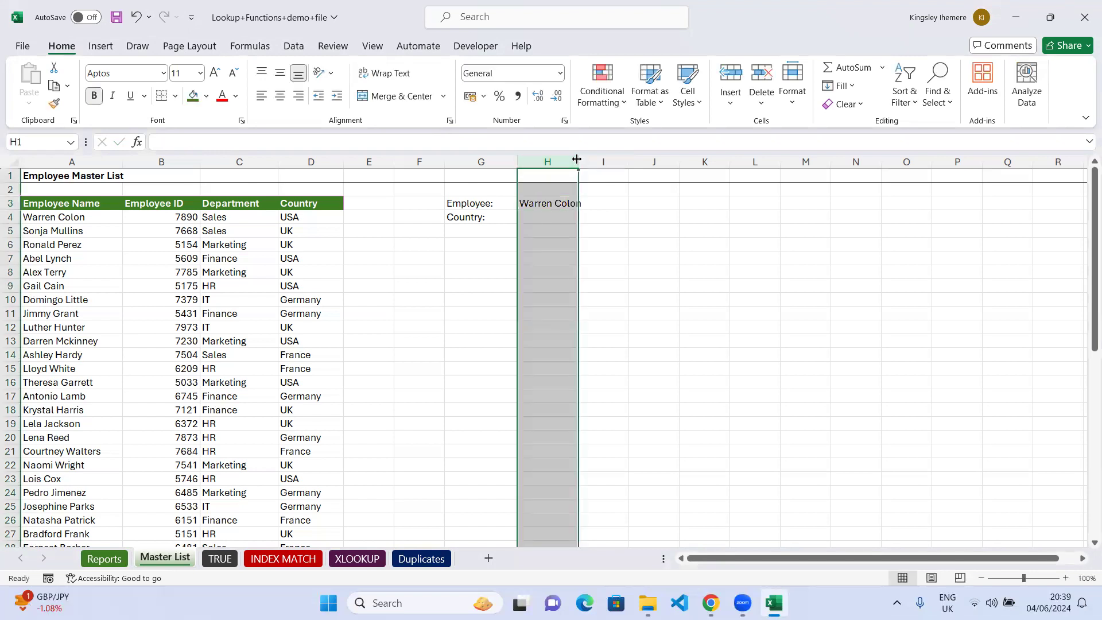
pyautogui.moveTo(578, 162); pyautogui.dragTo(598, 161)
pyautogui.click(426, 259)
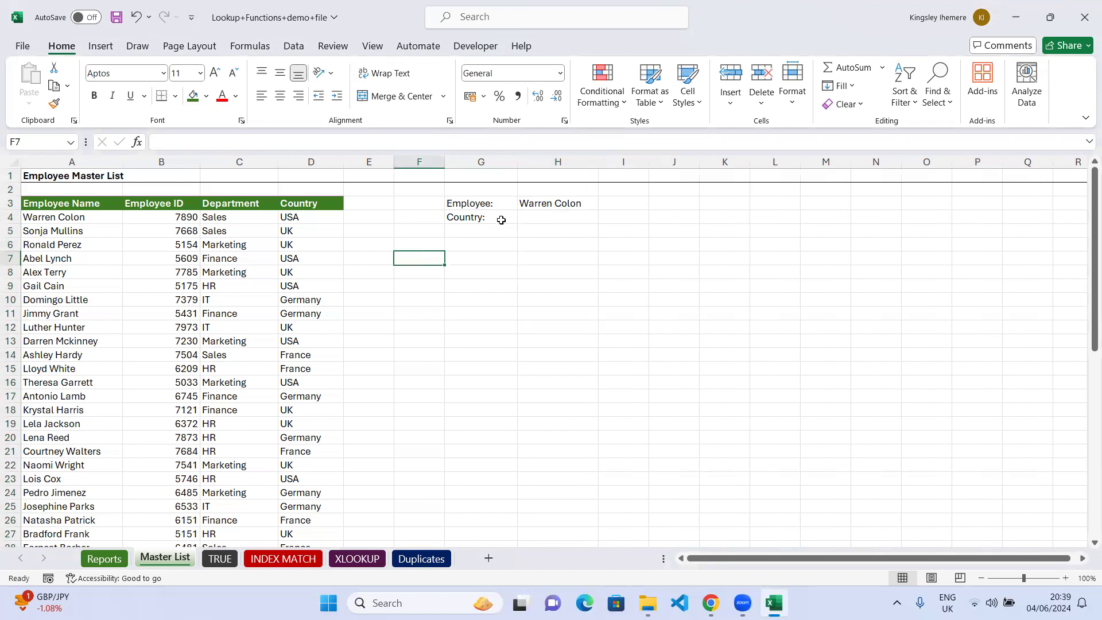
# - Add the label "Department" in G5 below the Country label
pyautogui.click(453, 231)
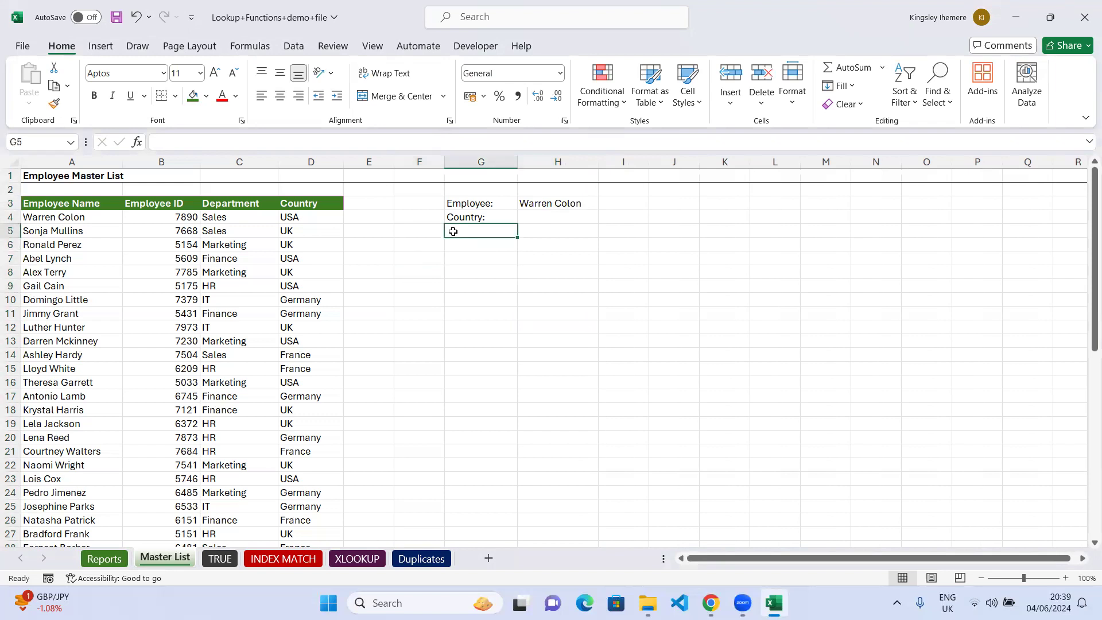
pyautogui.write('D')
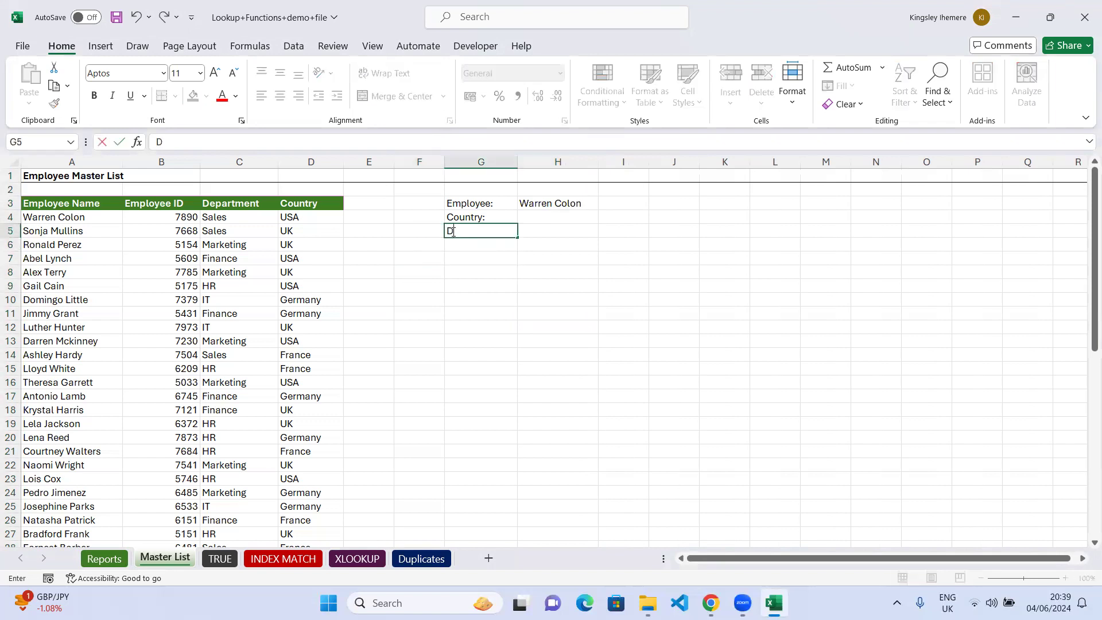
pyautogui.write('epartemnt')
pyautogui.press('BackSpace')
pyautogui.press('BackSpace')
pyautogui.press('BackSpace')
pyautogui.press('BackSpace')
pyautogui.write('ment')
pyautogui.click(567, 233)
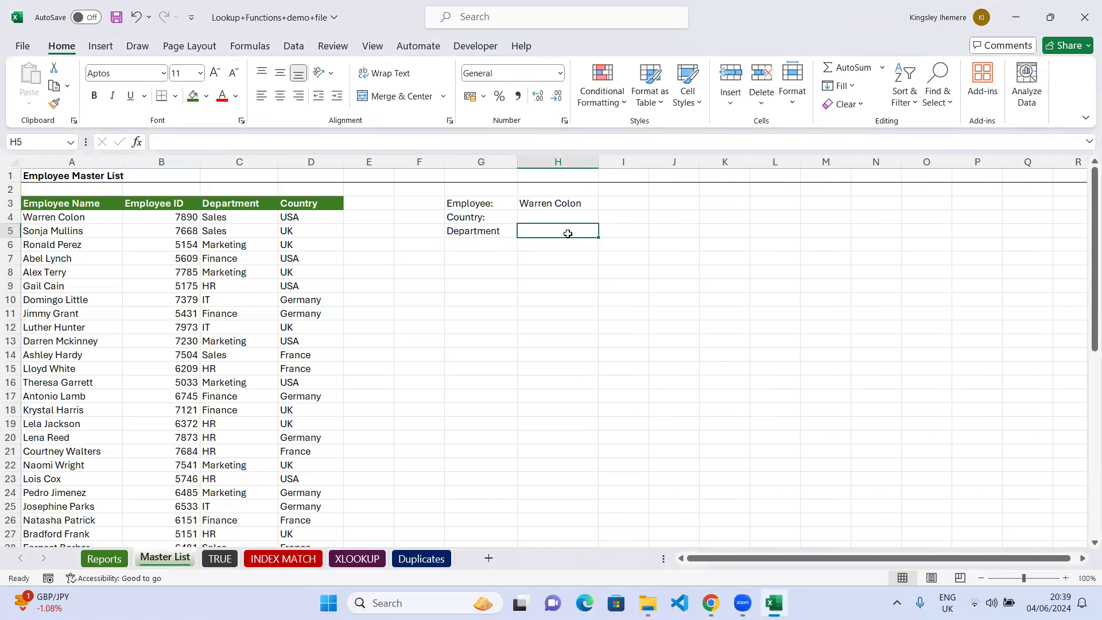
pyautogui.click(584, 204)
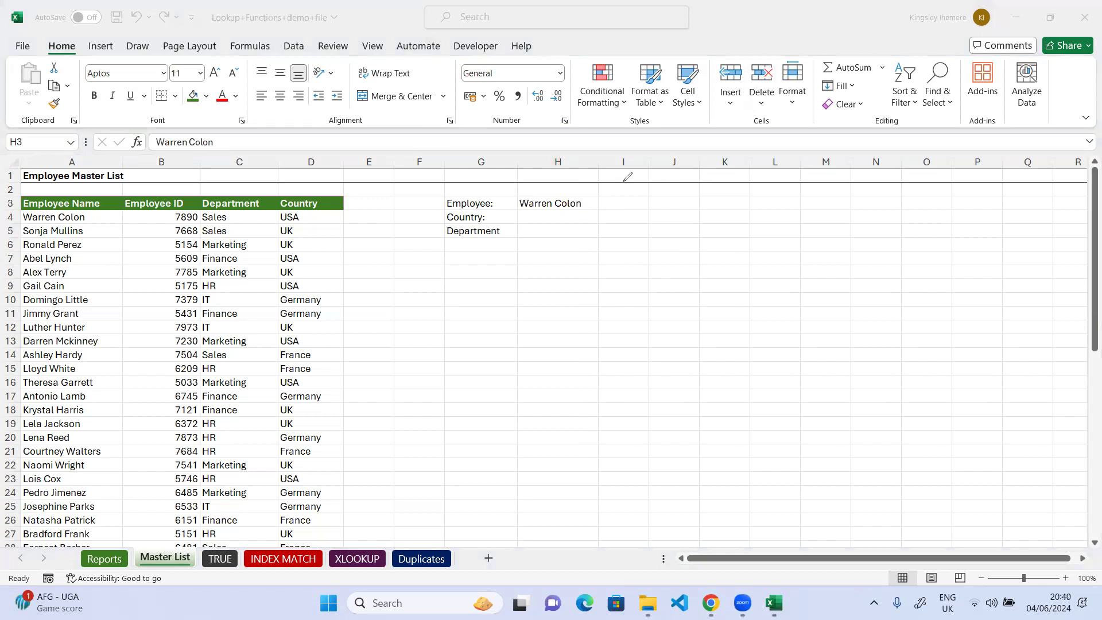
# - Handwrite VLookup, HLookup, Index, Match and XLookup on screen, add an arrow from XLookup to VLookup, and frame VLookup
pyautogui.moveTo(611, 210)
pyautogui.mouseDown()
pyautogui.moveTo(629, 211)
pyautogui.moveTo(638, 229)
pyautogui.moveTo(724, 214)
pyautogui.moveTo(755, 225)
pyautogui.moveTo(774, 216)
pyautogui.moveTo(770, 225)
pyautogui.mouseUp()
pyautogui.moveTo(623, 249)
pyautogui.mouseDown()
pyautogui.moveTo(616, 274)
pyautogui.moveTo(636, 258)
pyautogui.mouseUp()
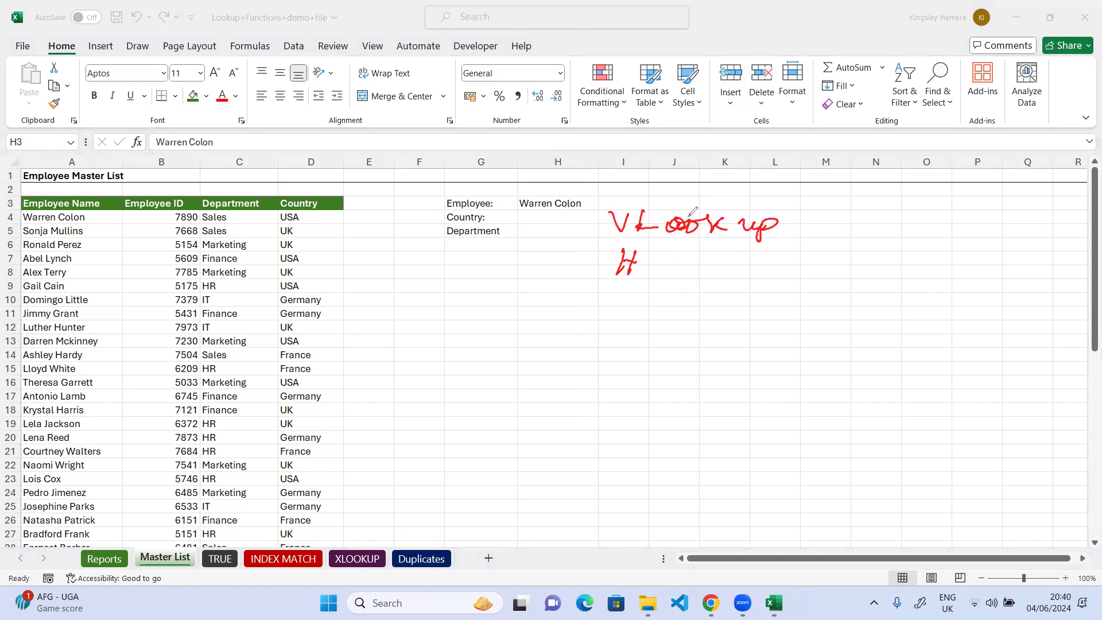
pyautogui.moveTo(645, 255)
pyautogui.mouseDown()
pyautogui.moveTo(645, 270)
pyautogui.moveTo(694, 260)
pyautogui.moveTo(730, 270)
pyautogui.moveTo(741, 259)
pyautogui.mouseUp()
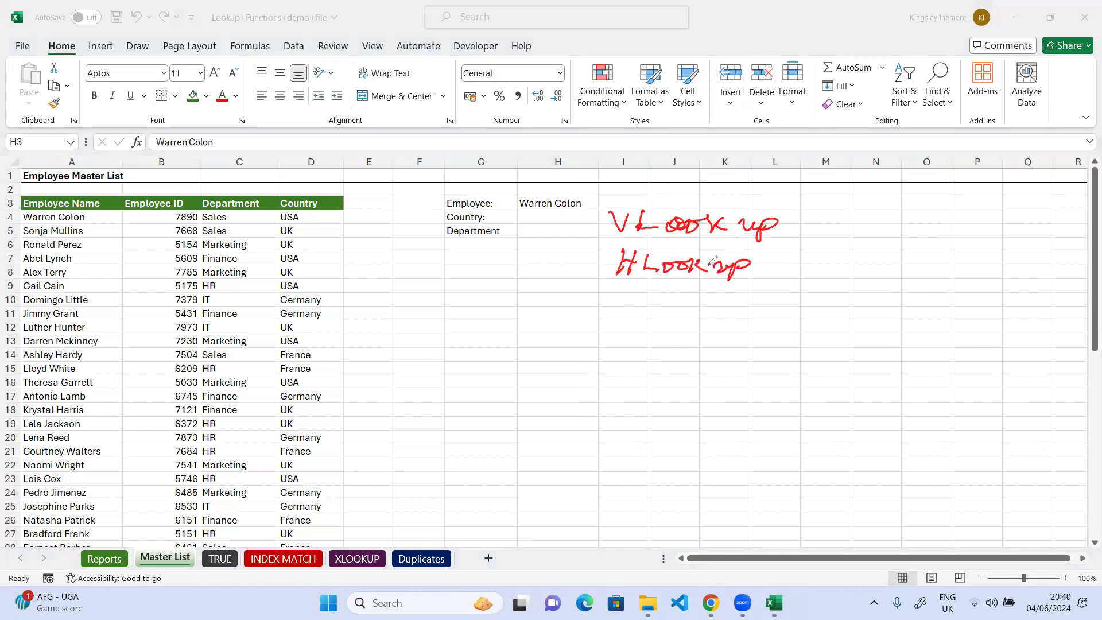
pyautogui.moveTo(622, 288)
pyautogui.mouseDown()
pyautogui.moveTo(619, 301)
pyautogui.moveTo(631, 303)
pyautogui.moveTo(691, 289)
pyautogui.moveTo(693, 303)
pyautogui.mouseUp()
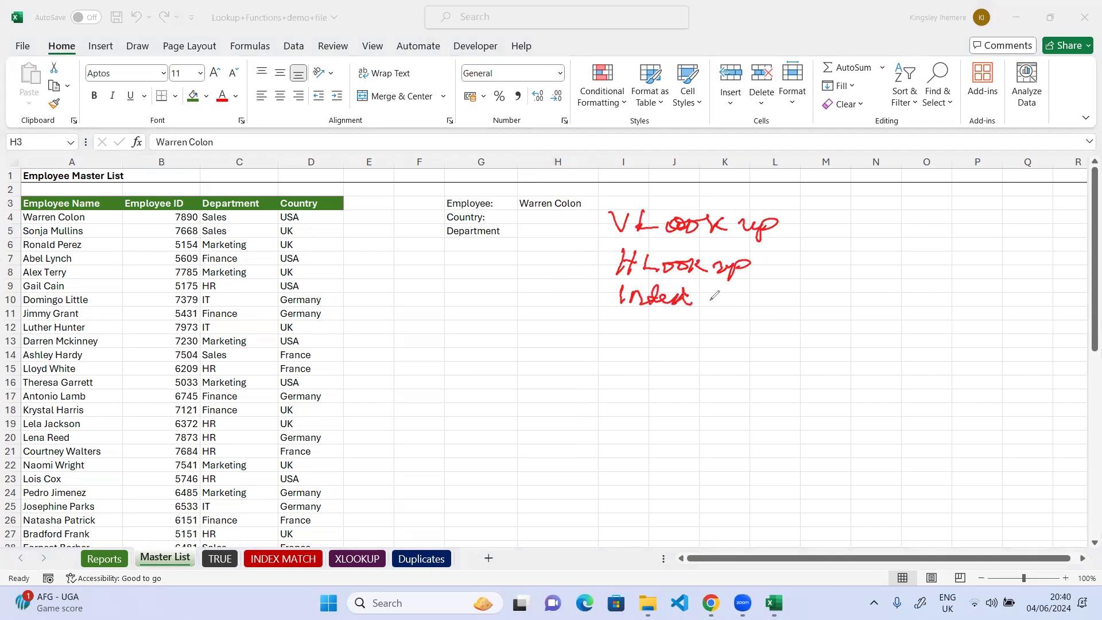
pyautogui.moveTo(618, 329)
pyautogui.mouseDown()
pyautogui.moveTo(624, 311)
pyautogui.moveTo(662, 315)
pyautogui.moveTo(676, 330)
pyautogui.moveTo(710, 325)
pyautogui.moveTo(724, 295)
pyautogui.moveTo(727, 335)
pyautogui.mouseUp()
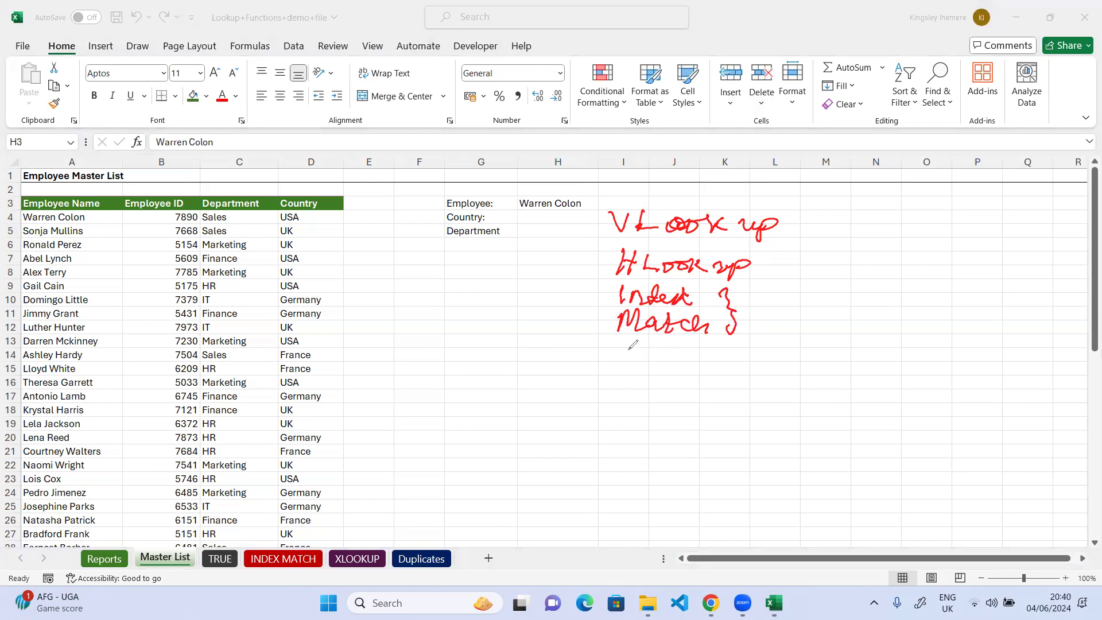
pyautogui.moveTo(616, 346); pyautogui.dragTo(634, 360)
pyautogui.moveTo(634, 346)
pyautogui.mouseDown()
pyautogui.moveTo(618, 360)
pyautogui.moveTo(758, 361)
pyautogui.mouseUp()
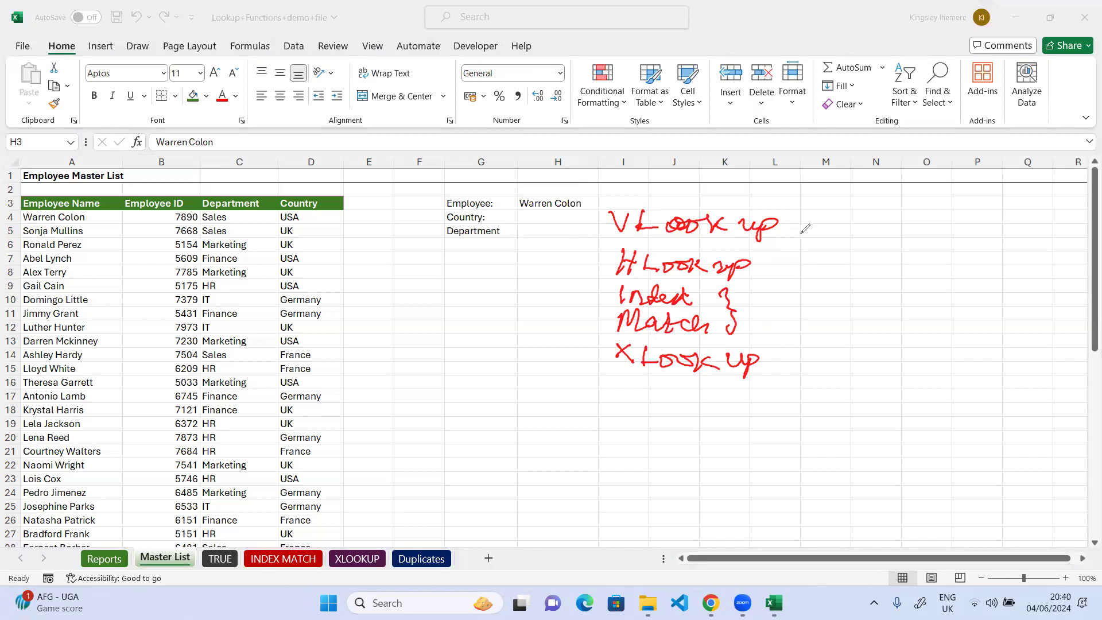
pyautogui.moveTo(804, 228)
pyautogui.mouseDown()
pyautogui.moveTo(815, 315)
pyautogui.moveTo(776, 348)
pyautogui.mouseUp()
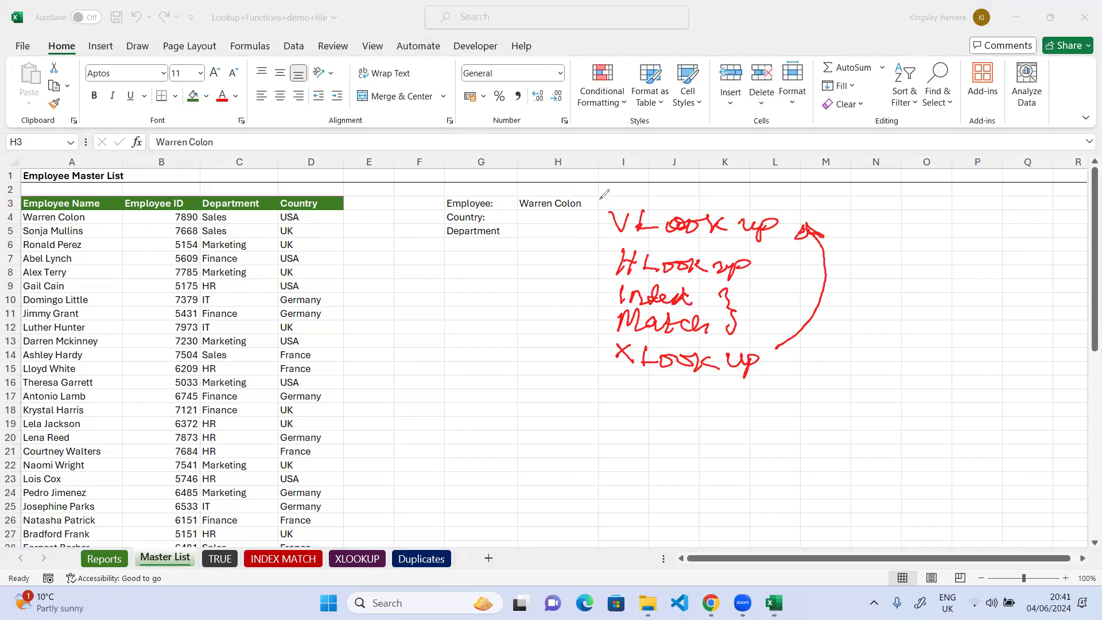
pyautogui.moveTo(597, 198)
pyautogui.mouseDown()
pyautogui.moveTo(790, 212)
pyautogui.moveTo(737, 245)
pyautogui.moveTo(585, 233)
pyautogui.moveTo(597, 199)
pyautogui.moveTo(617, 196)
pyautogui.mouseUp()
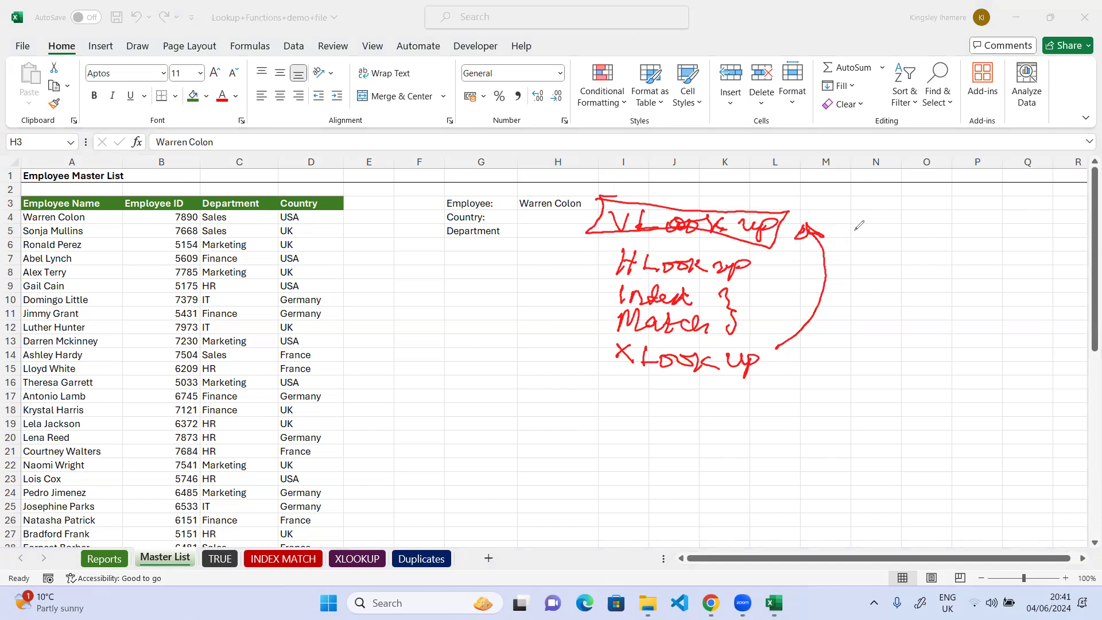
# - Annotate "Vertical" with a tick and "Horizontal" with a cross, then brace Index and Match and tick XLookup
pyautogui.moveTo(840, 221)
pyautogui.mouseDown()
pyautogui.moveTo(854, 230)
pyautogui.moveTo(859, 219)
pyautogui.mouseUp()
pyautogui.moveTo(859, 231); pyautogui.dragTo(899, 240)
pyautogui.moveTo(891, 233)
pyautogui.mouseDown()
pyautogui.moveTo(933, 227)
pyautogui.moveTo(944, 243)
pyautogui.moveTo(968, 245)
pyautogui.mouseUp()
pyautogui.moveTo(852, 259)
pyautogui.mouseDown()
pyautogui.moveTo(855, 276)
pyautogui.moveTo(988, 276)
pyautogui.moveTo(1000, 265)
pyautogui.moveTo(1013, 281)
pyautogui.mouseUp()
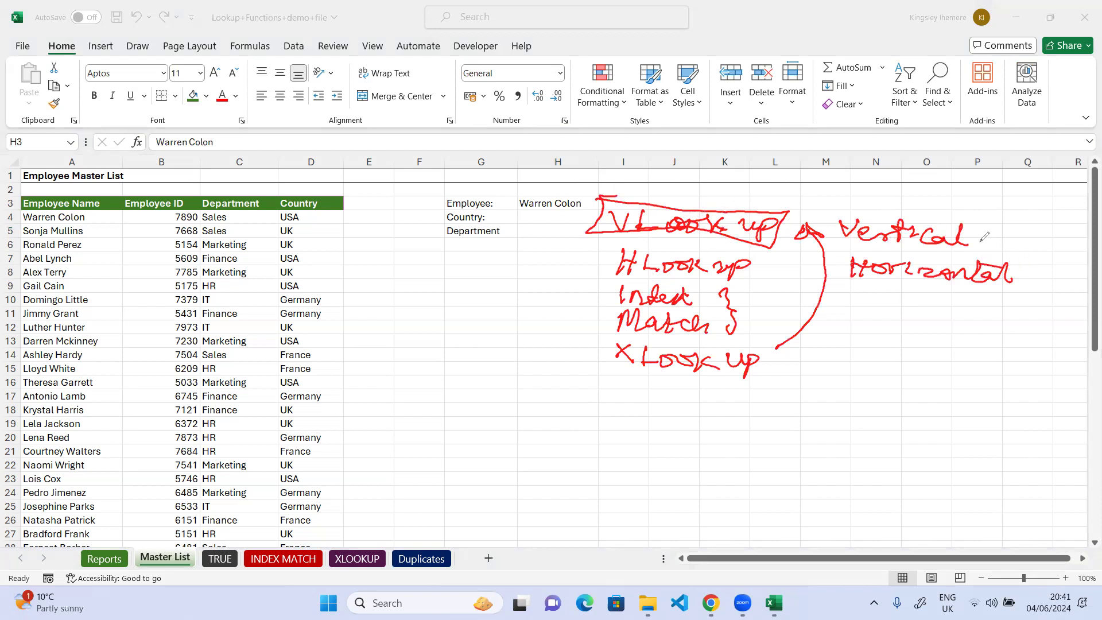
pyautogui.moveTo(985, 235); pyautogui.dragTo(1020, 225)
pyautogui.moveTo(1031, 273)
pyautogui.mouseDown()
pyautogui.moveTo(1041, 290)
pyautogui.moveTo(1043, 274)
pyautogui.mouseUp()
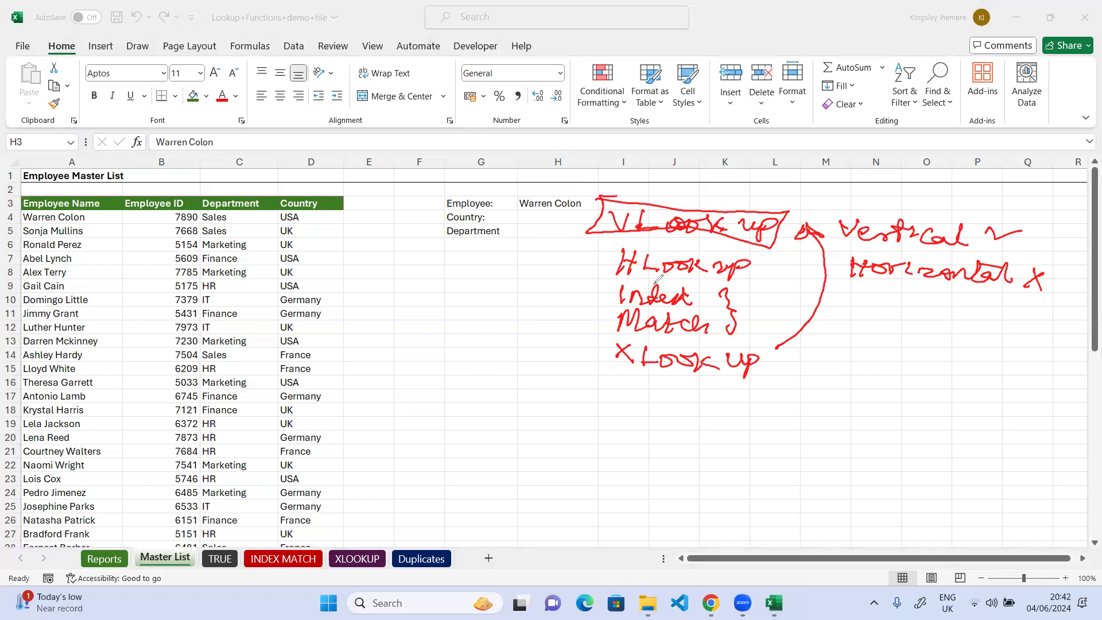
pyautogui.moveTo(604, 287); pyautogui.dragTo(597, 331)
pyautogui.moveTo(580, 352); pyautogui.dragTo(606, 345)
# - Erase all the handwritten annotations from the screen
pyautogui.moveTo(598, 211)
pyautogui.mouseDown()
pyautogui.moveTo(810, 231)
pyautogui.moveTo(1007, 232)
pyautogui.moveTo(849, 230)
pyautogui.moveTo(947, 236)
pyautogui.mouseUp()
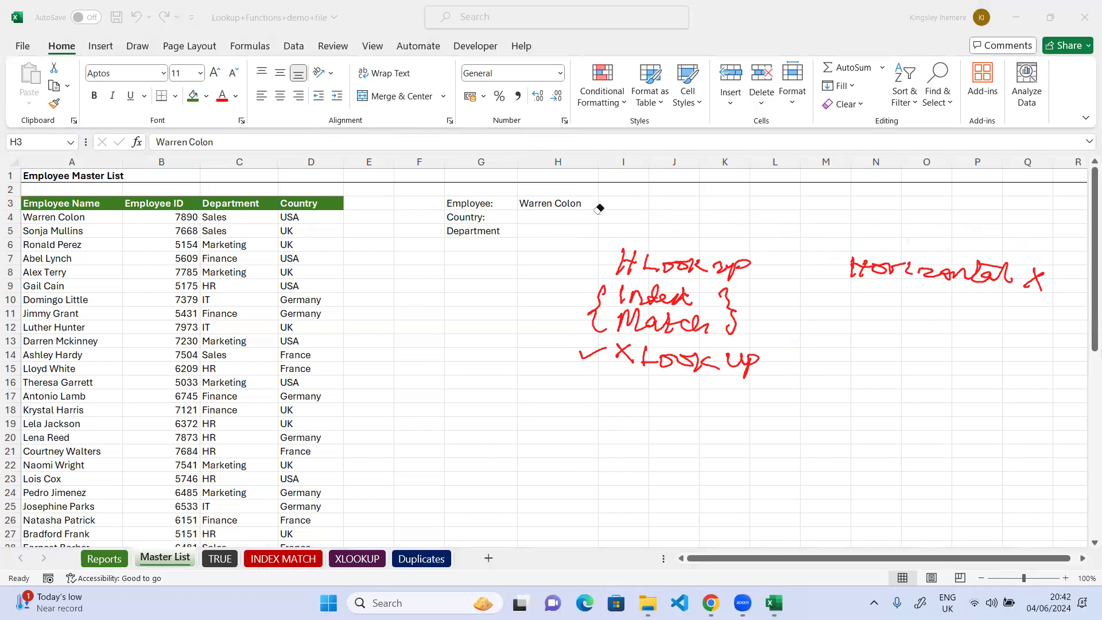
pyautogui.moveTo(849, 267)
pyautogui.mouseDown()
pyautogui.moveTo(1036, 280)
pyautogui.moveTo(918, 271)
pyautogui.moveTo(1004, 266)
pyautogui.mouseUp()
pyautogui.moveTo(653, 263)
pyautogui.mouseDown()
pyautogui.moveTo(630, 263)
pyautogui.moveTo(731, 269)
pyautogui.moveTo(622, 295)
pyautogui.moveTo(631, 319)
pyautogui.moveTo(660, 295)
pyautogui.moveTo(638, 299)
pyautogui.moveTo(666, 324)
pyautogui.moveTo(693, 324)
pyautogui.moveTo(591, 353)
pyautogui.moveTo(746, 362)
pyautogui.mouseUp()
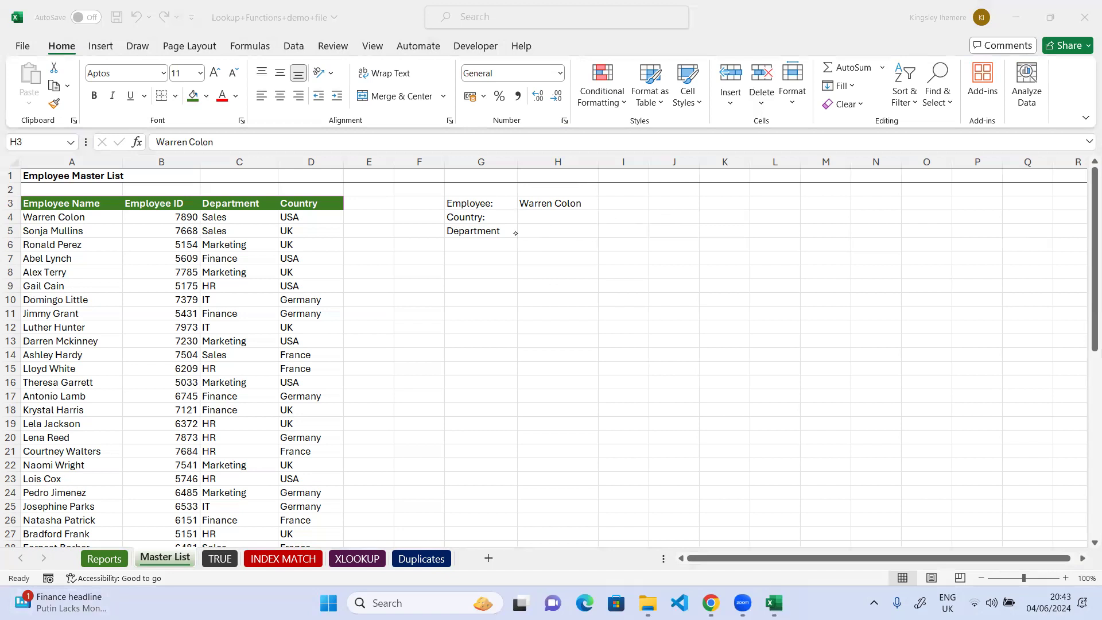
# - Start a VLOOKUP formula in H4 beside the Country label, using H3 as the lookup value
pyautogui.click(571, 201)
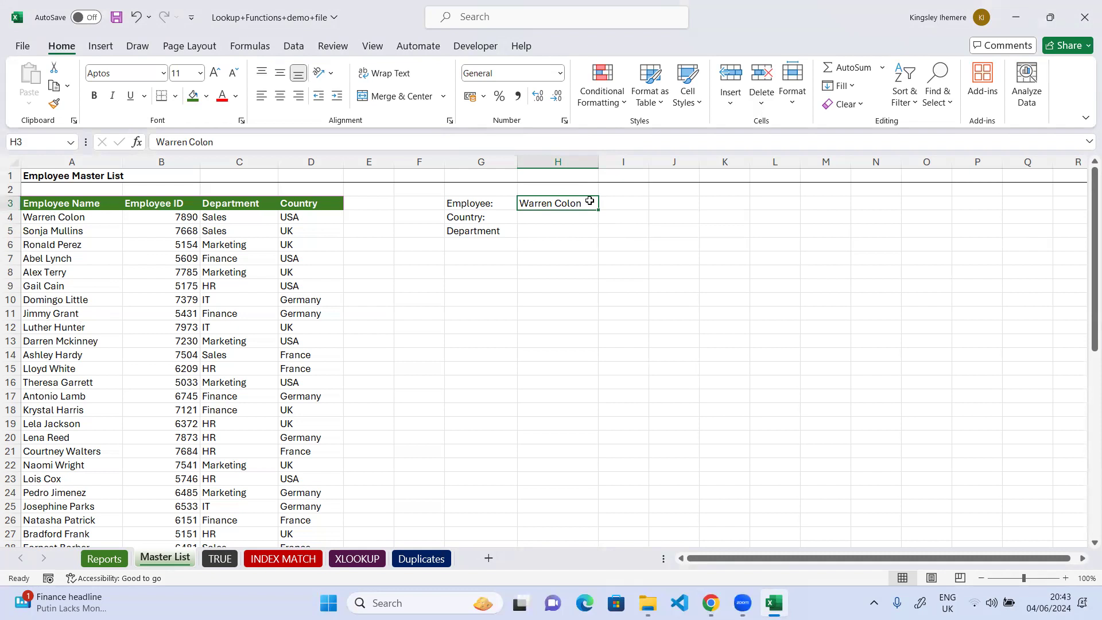
pyautogui.click(554, 216)
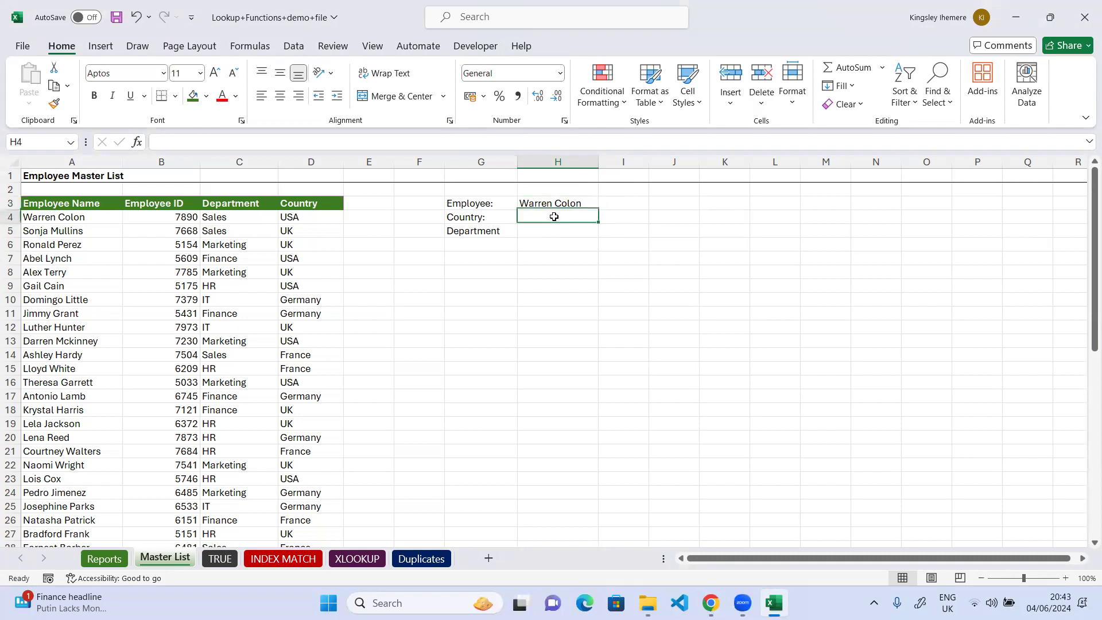
pyautogui.write('=')
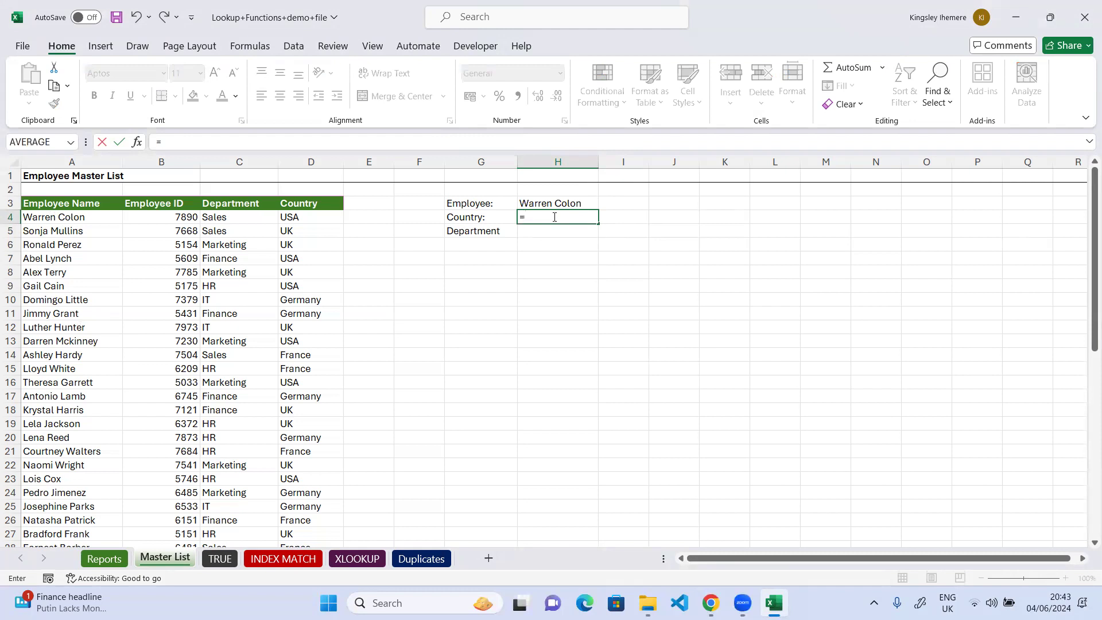
pyautogui.write('v')
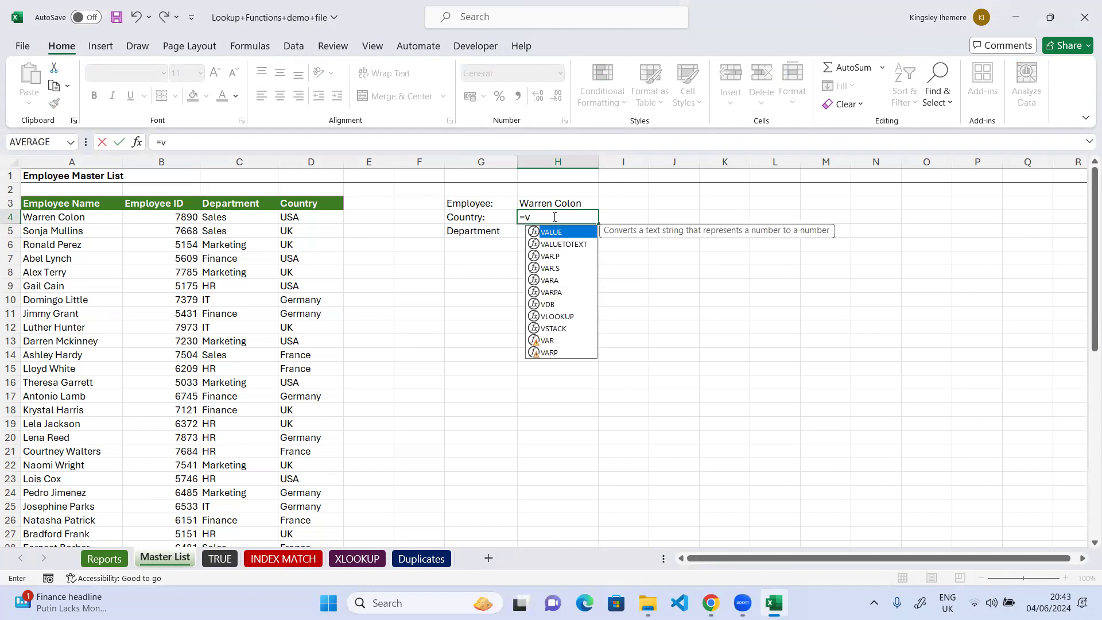
pyautogui.write('look')
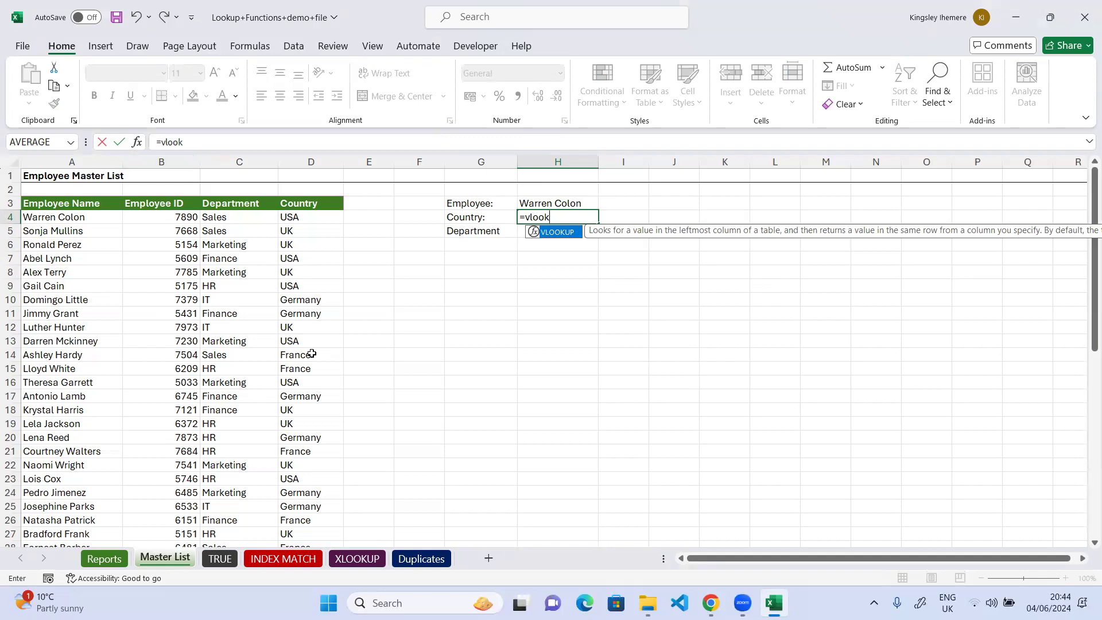
pyautogui.write('p')
pyautogui.press('Tab')
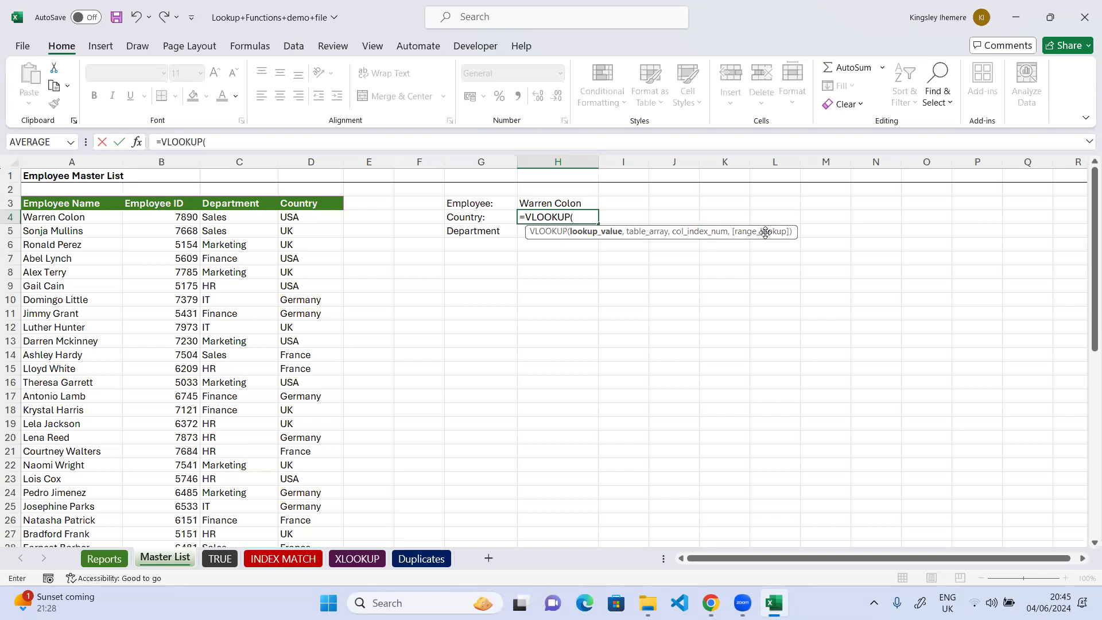
pyautogui.click(559, 203)
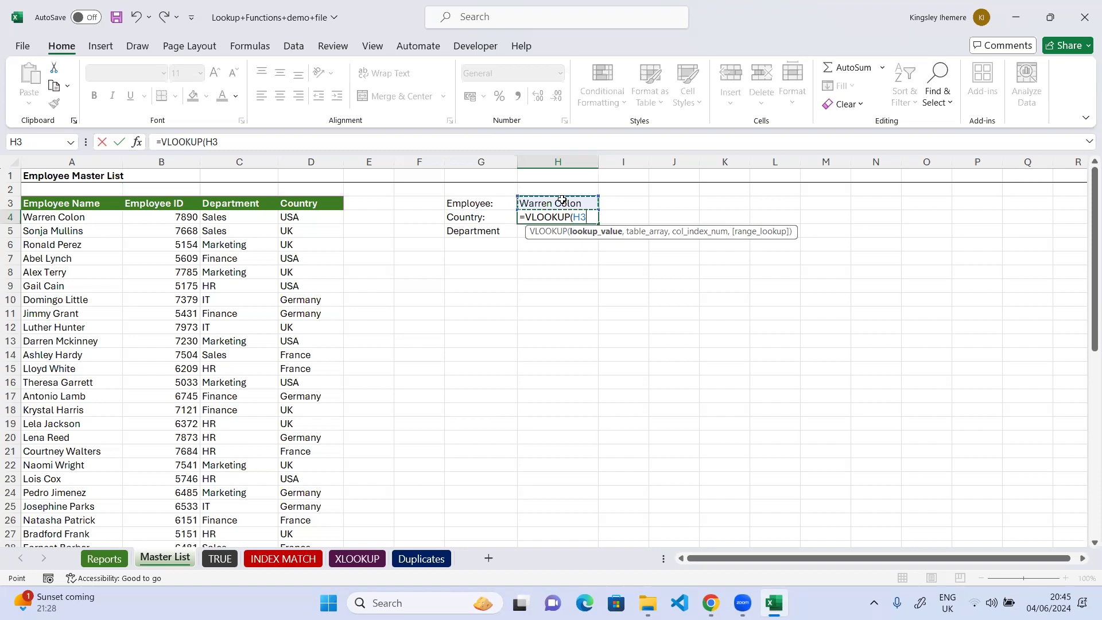
pyautogui.write(',')
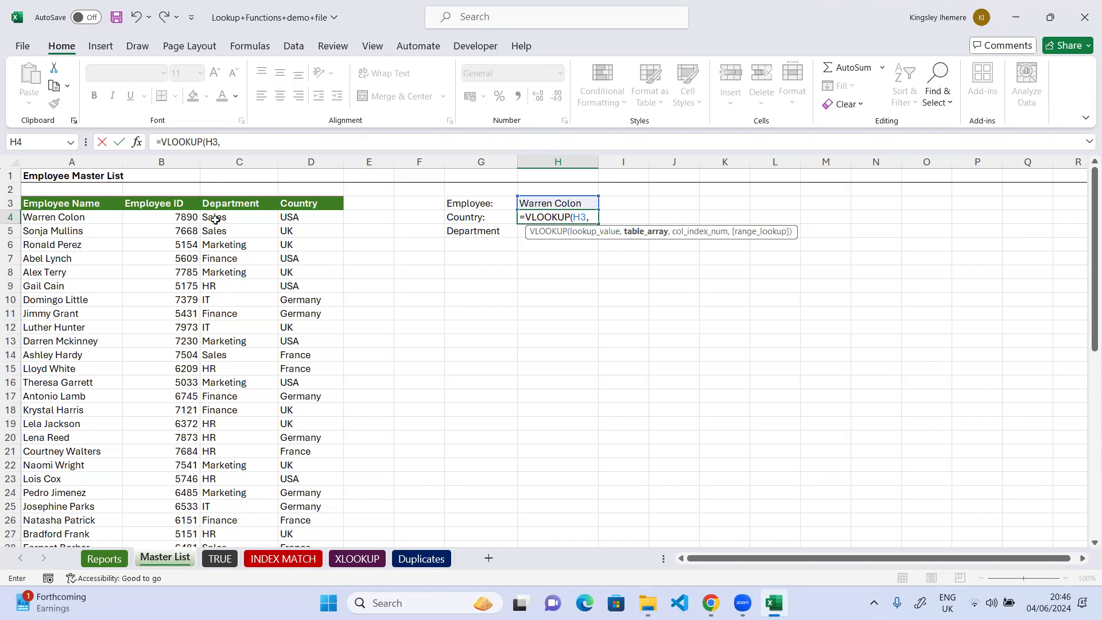
# - Set the formula's table array to A4:D53, covering all employee records from name to country
pyautogui.moveTo(33, 219); pyautogui.dragTo(307, 503)
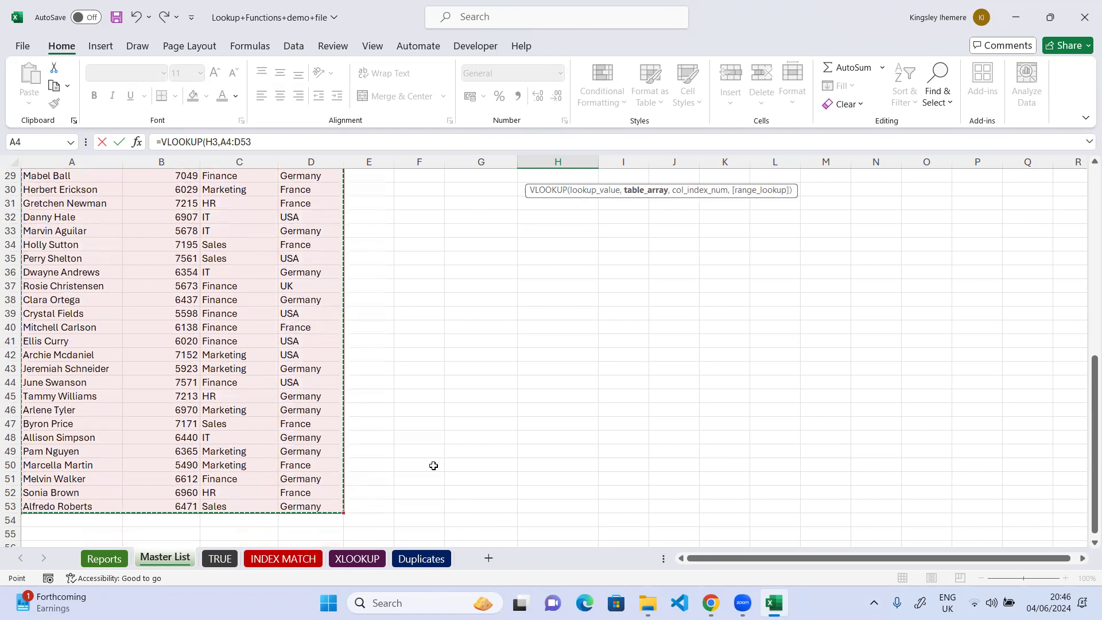
pyautogui.scroll(4, 1016, 361)
pyautogui.scroll(5, 1016, 361)
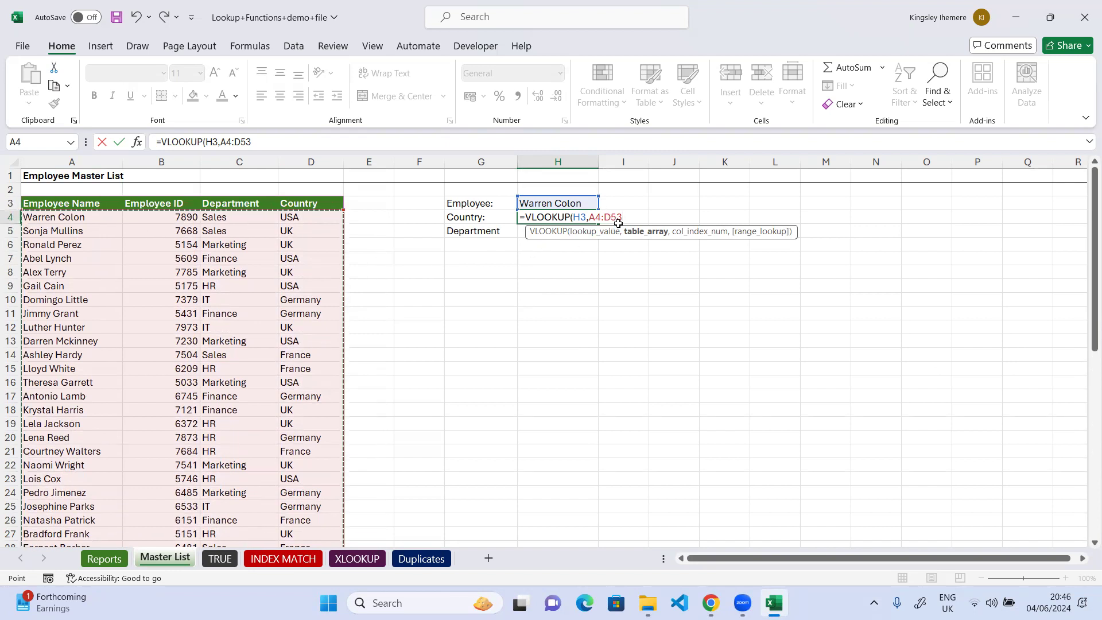
pyautogui.scroll(-1, 300, 311)
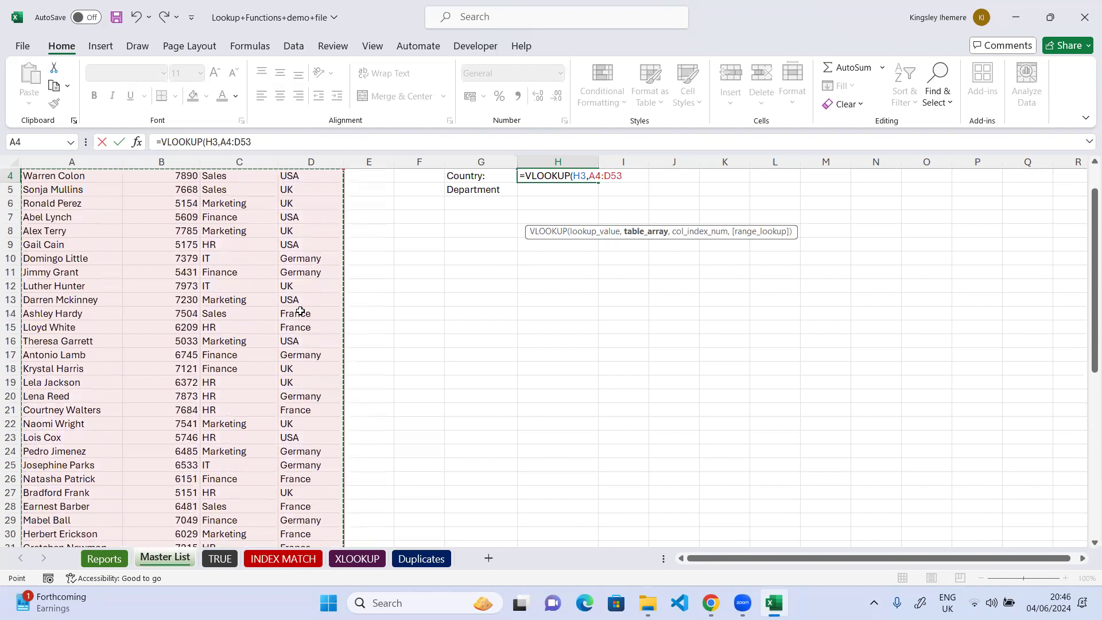
pyautogui.scroll(1, 300, 311)
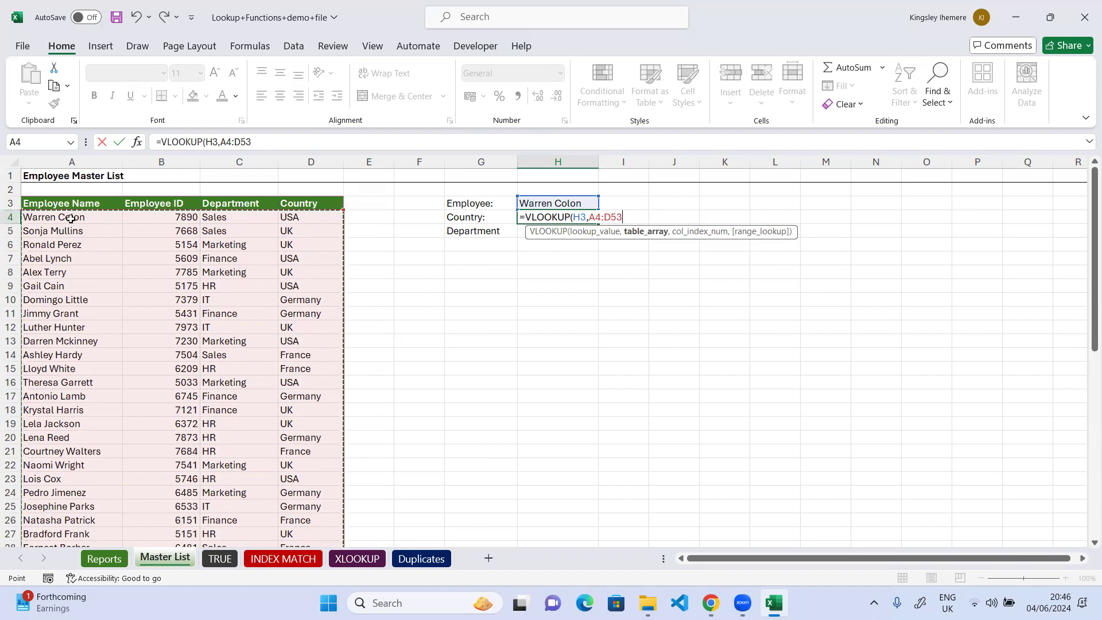
pyautogui.scroll(-1, 200, 262)
pyautogui.scroll(1, 74, 253)
pyautogui.scroll(-11, 274, 372)
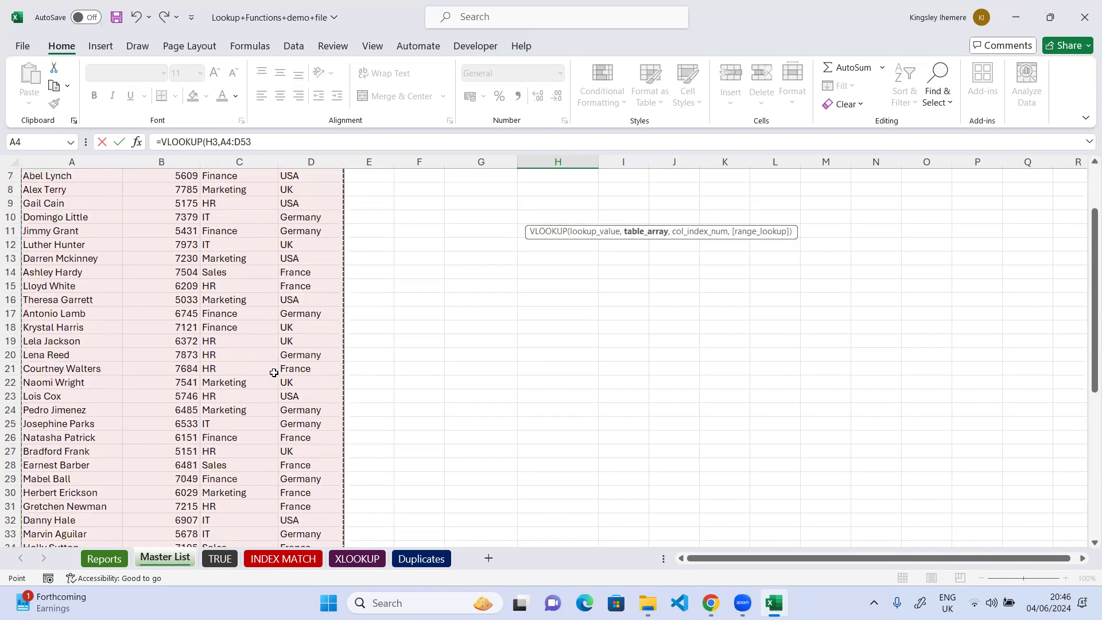
pyautogui.scroll(-3, 273, 372)
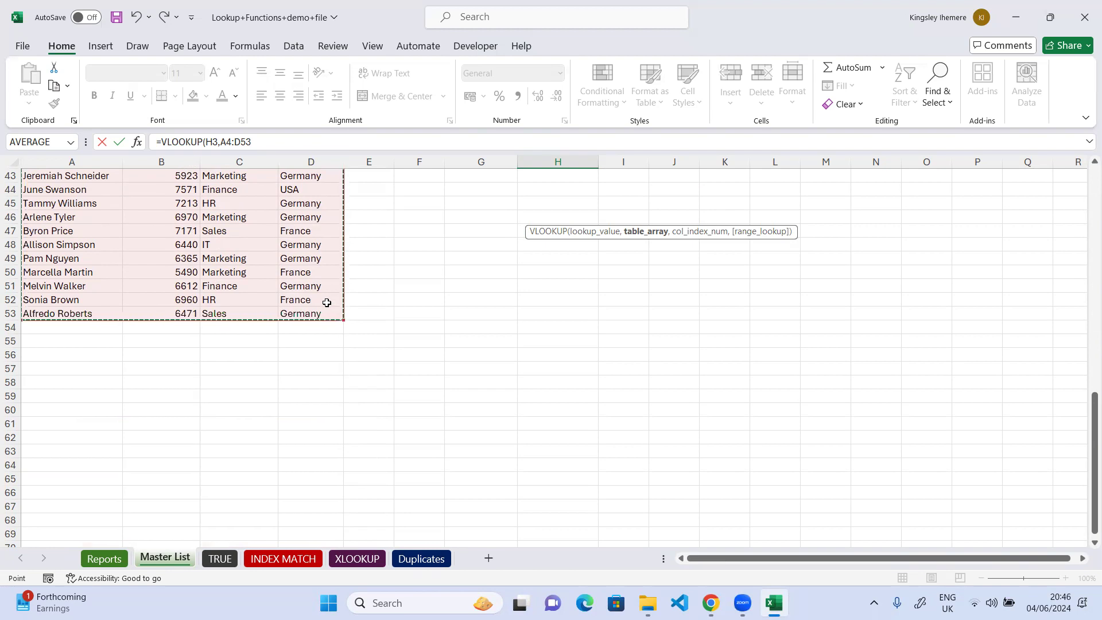
pyautogui.scroll(9, 329, 302)
pyautogui.scroll(5, 326, 296)
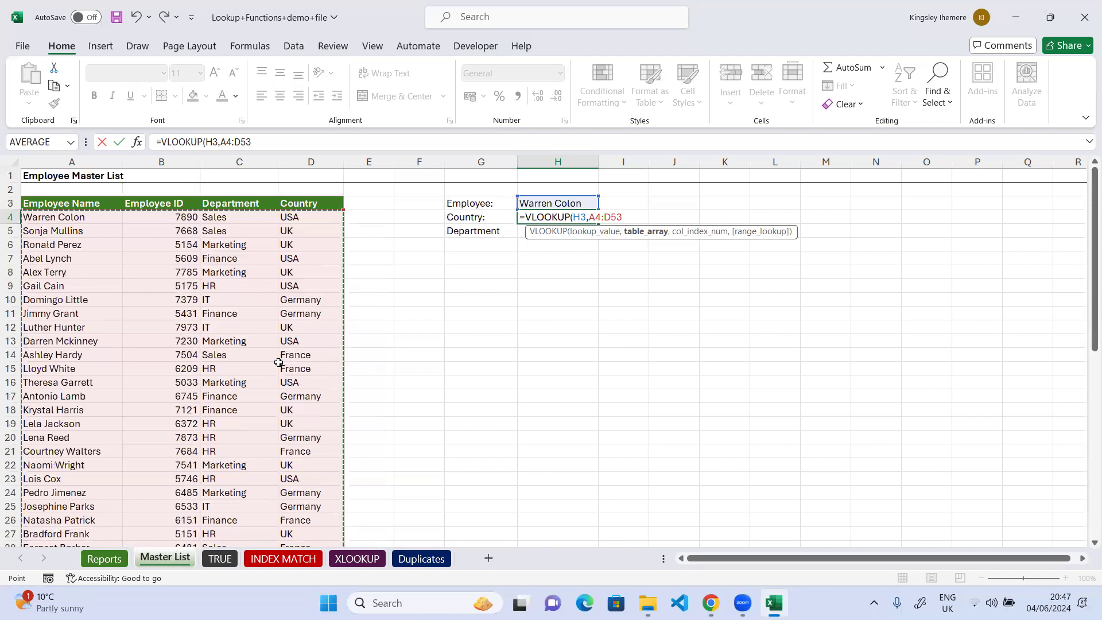
# - Set the column index to 4 and complete the H4 formula as =VLOOKUP(H3,A4:D53,4), leaving out the range lookup argument
pyautogui.write(',4')
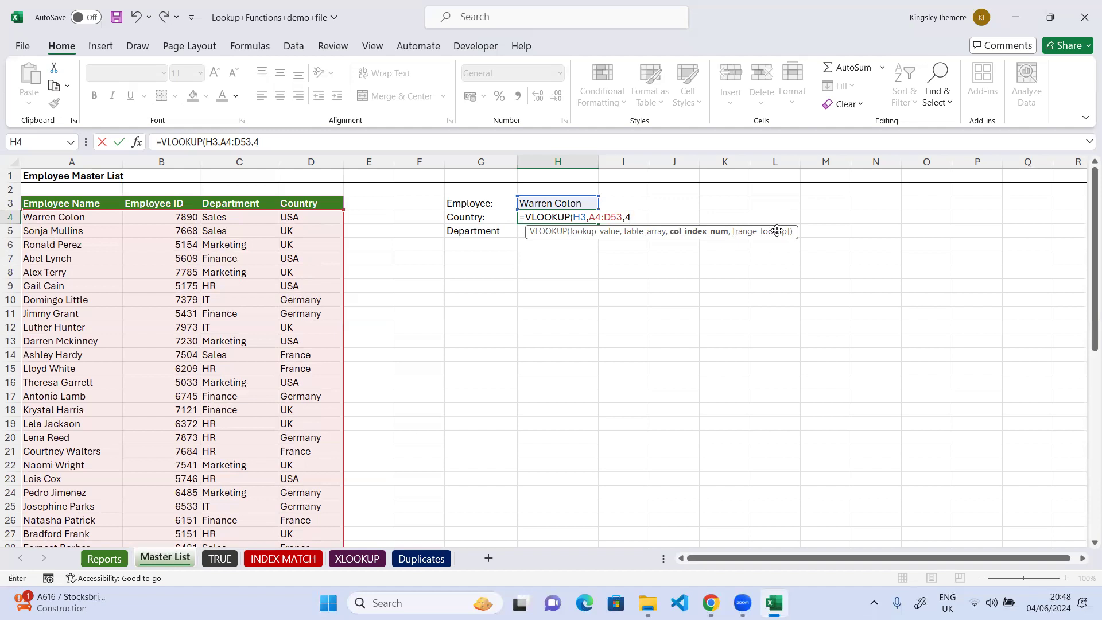
pyautogui.write(',')
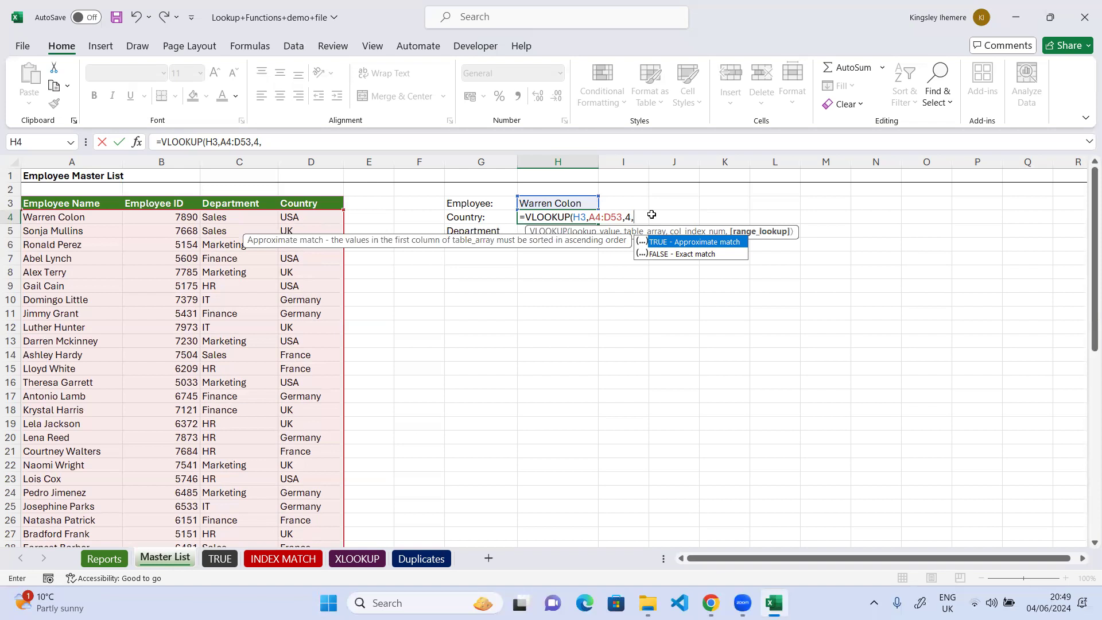
pyautogui.press('BackSpace')
pyautogui.write(')')
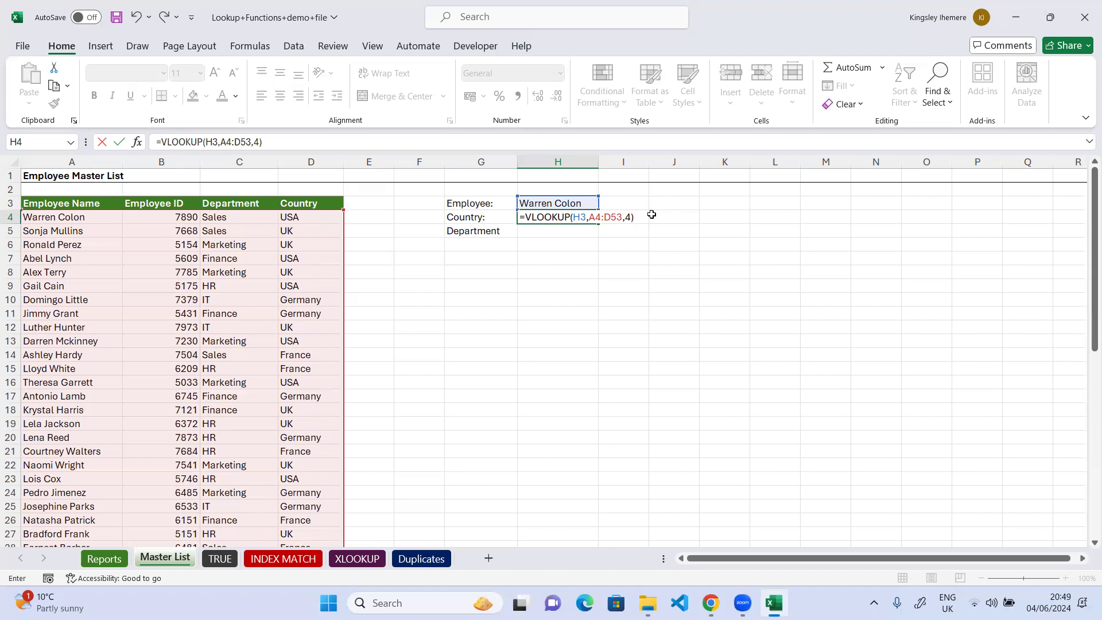
pyautogui.press('Return')
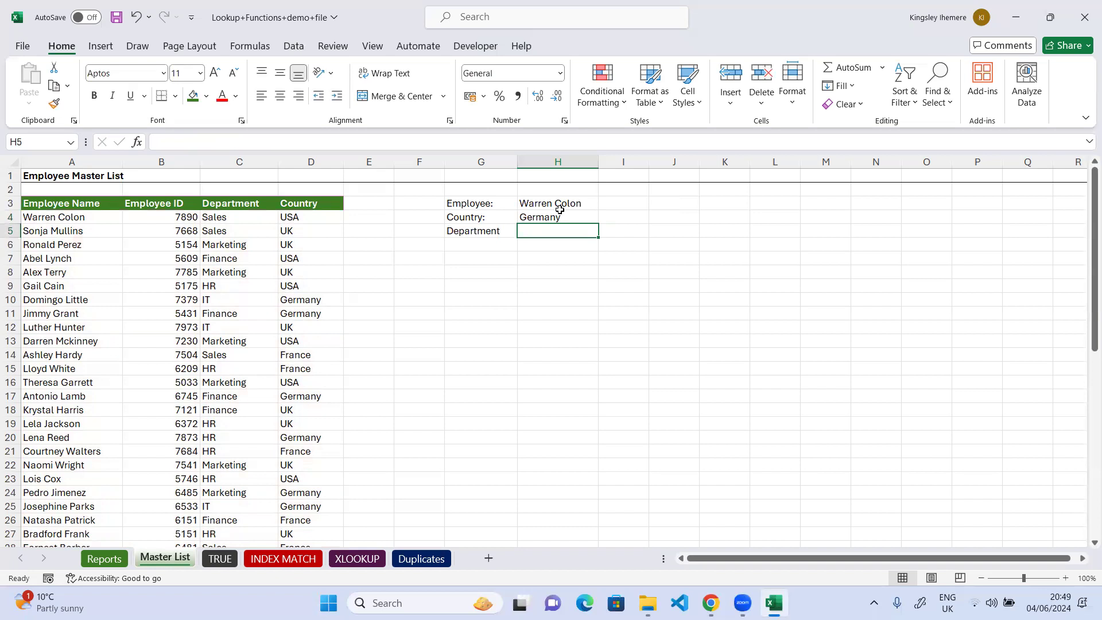
# - Compare the H4 lookup result with the first employee's record and country in the master list
pyautogui.click(541, 218)
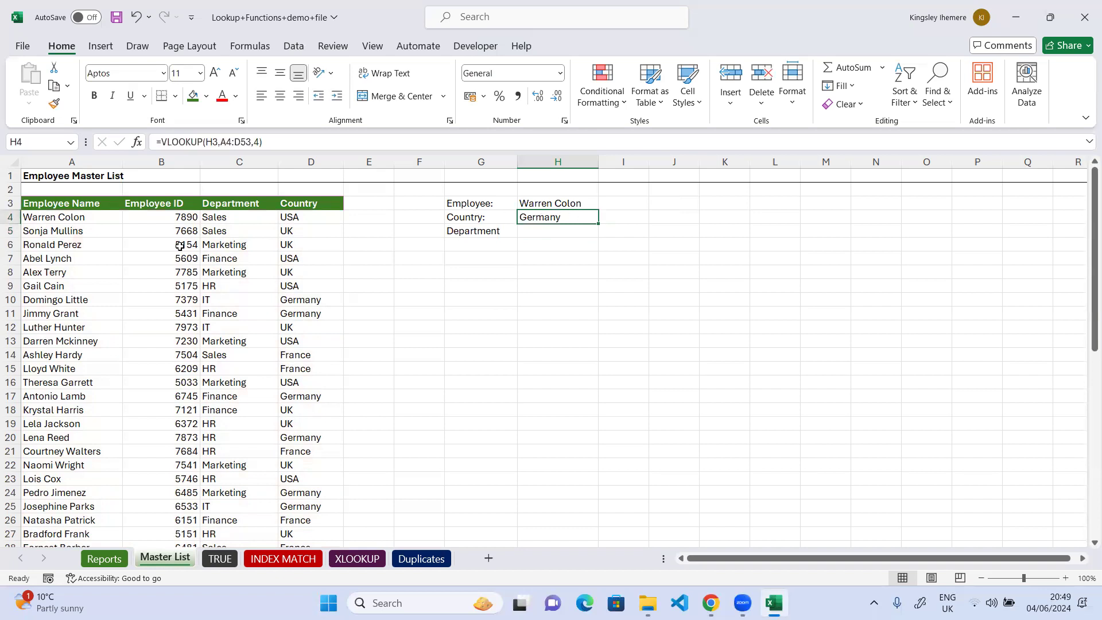
pyautogui.click(55, 219)
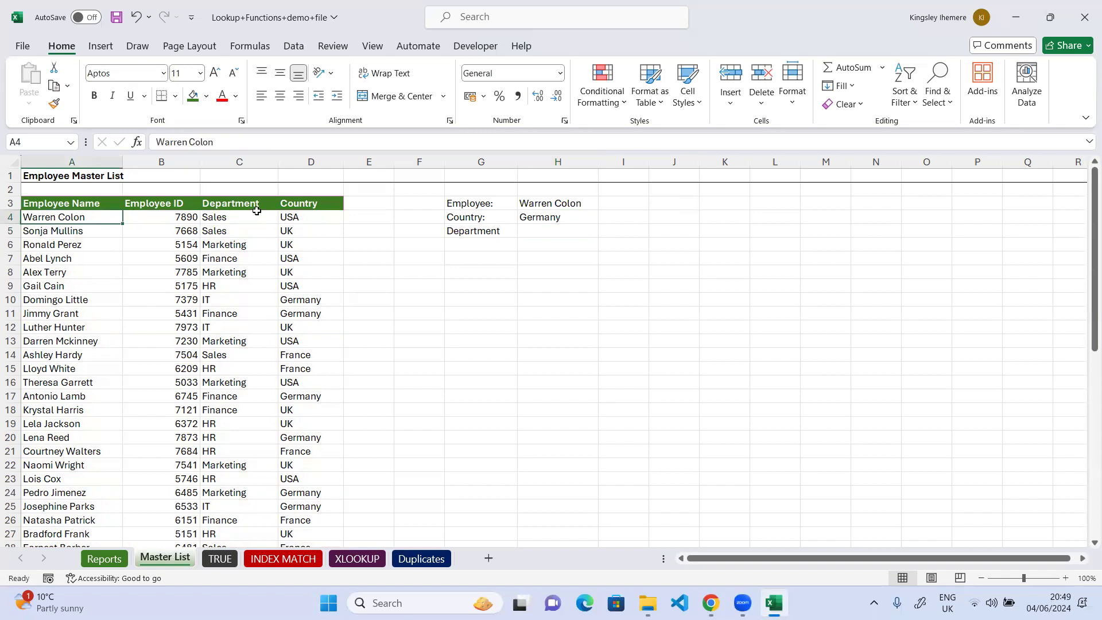
pyautogui.click(327, 217)
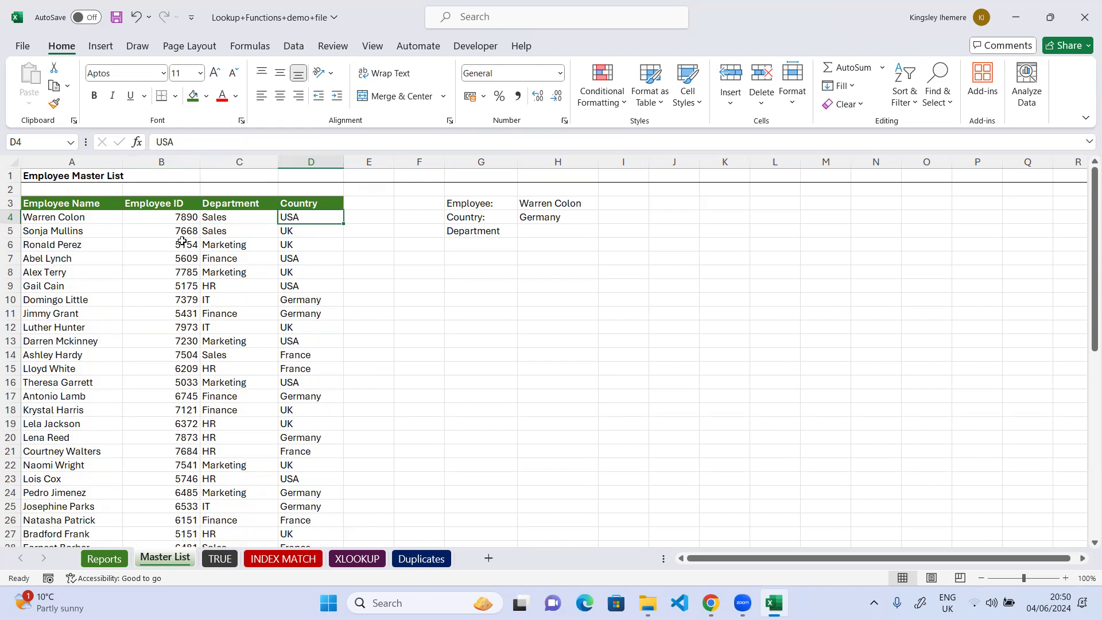
pyautogui.click(233, 5)
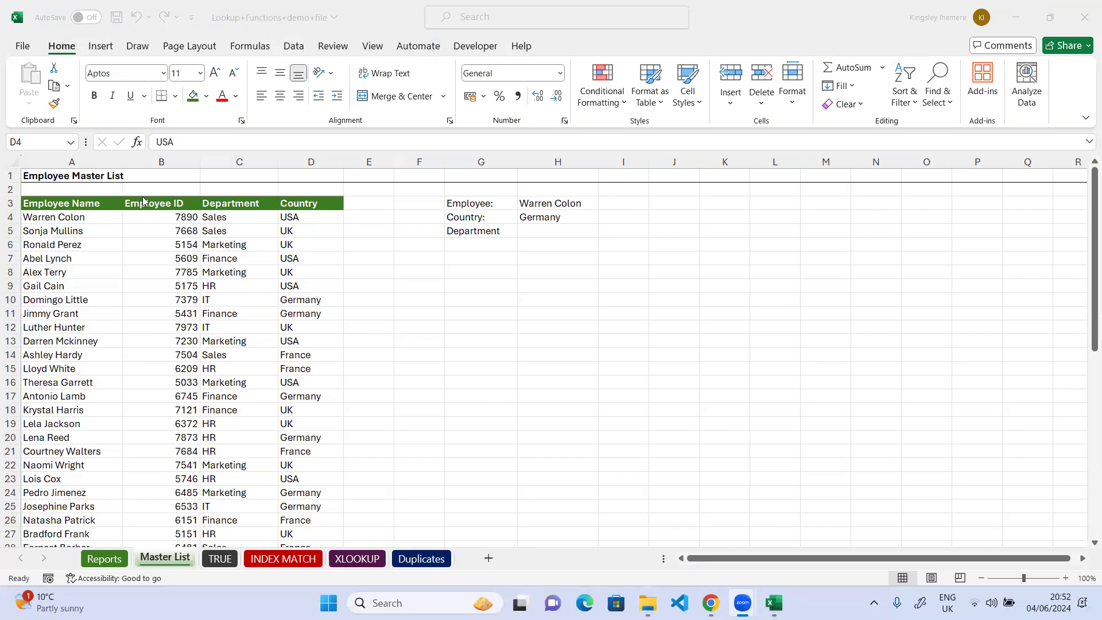
# - Add 0 as the range lookup argument in H4 for an exact match, making it =VLOOKUP(H3,A4:D53,4,0)
pyautogui.click(544, 216)
pyautogui.click(544, 217)
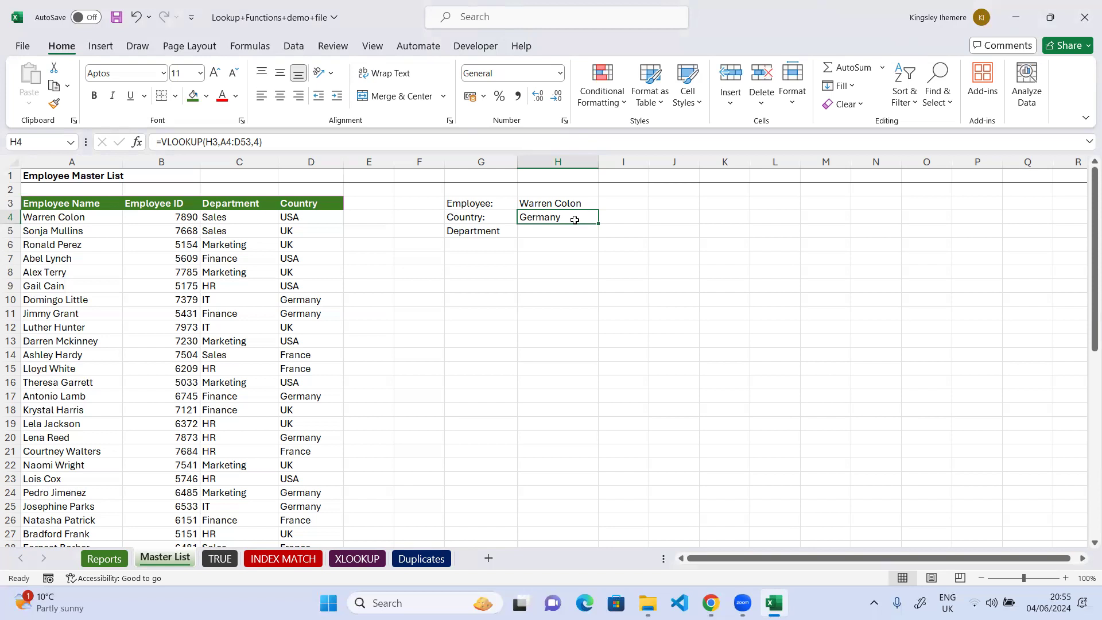
pyautogui.click(258, 142)
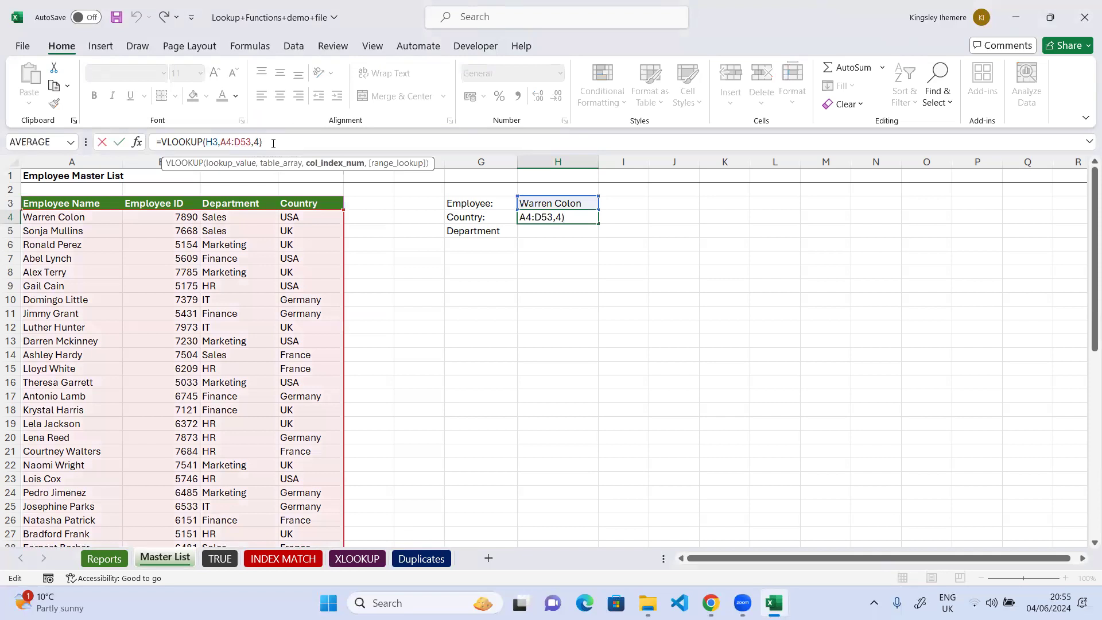
pyautogui.write(',')
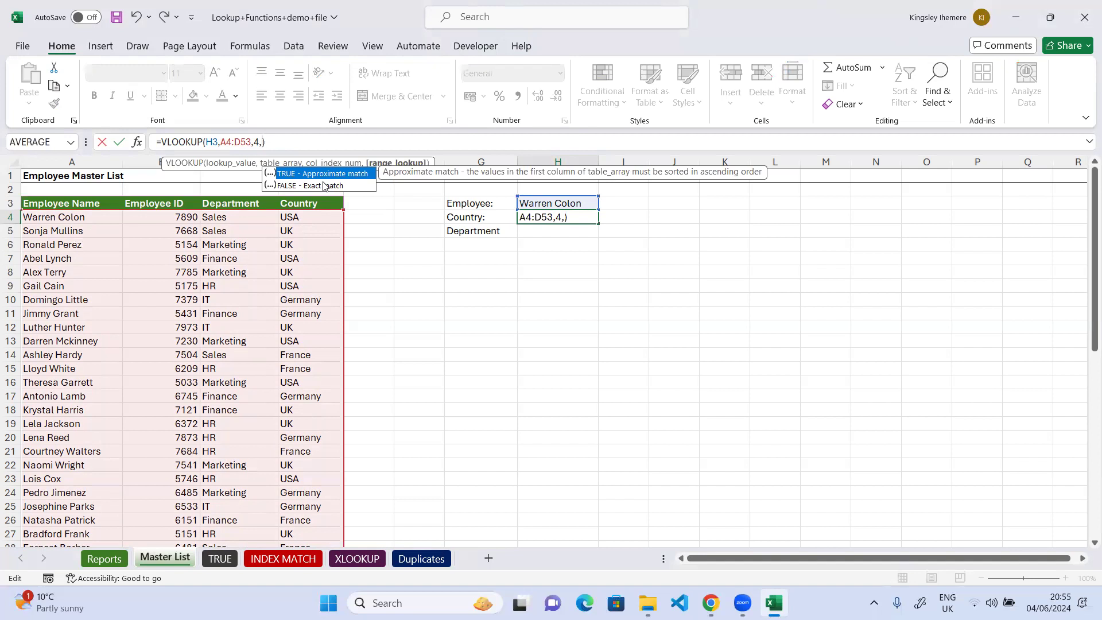
pyautogui.write('0')
pyautogui.click(119, 142)
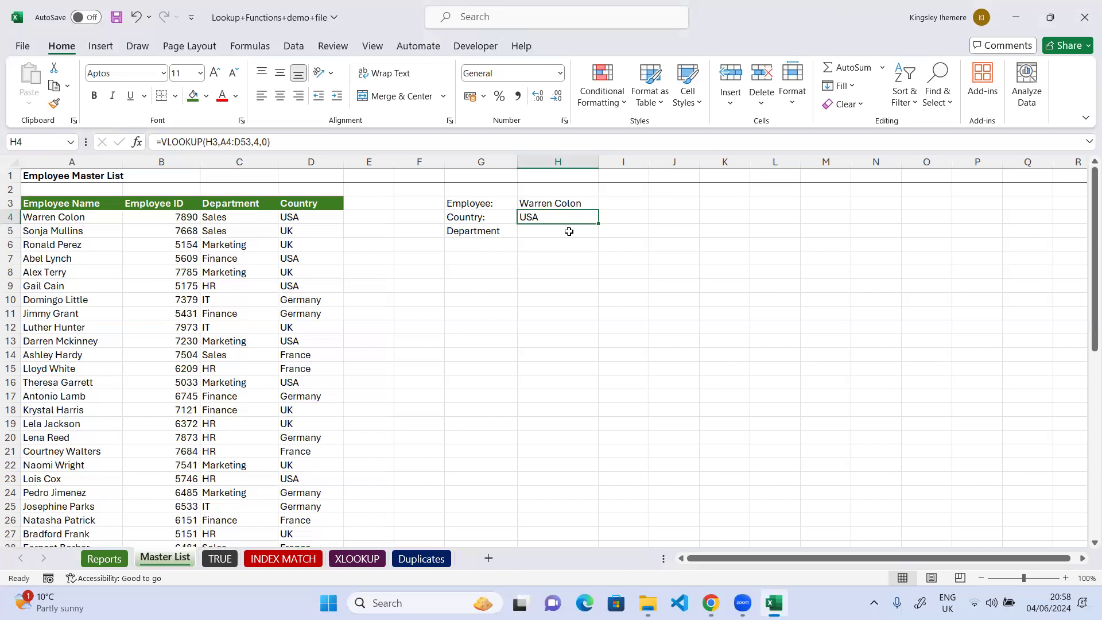
# - Start a VLOOKUP formula in H5 beside the Department label, with H3 as the lookup value
pyautogui.click(569, 232)
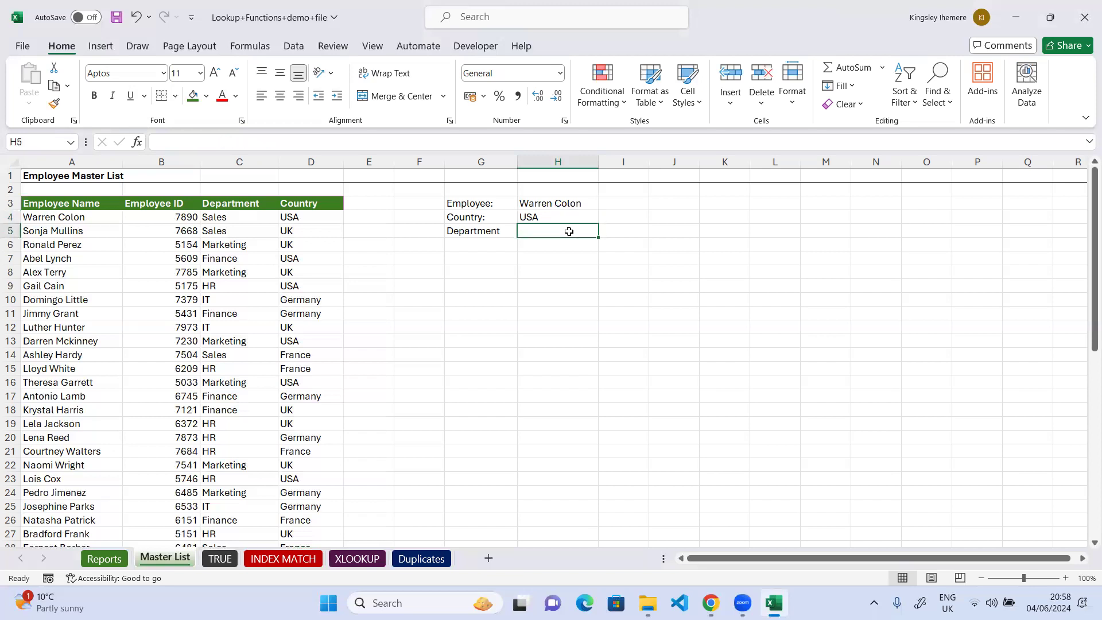
pyautogui.write('=')
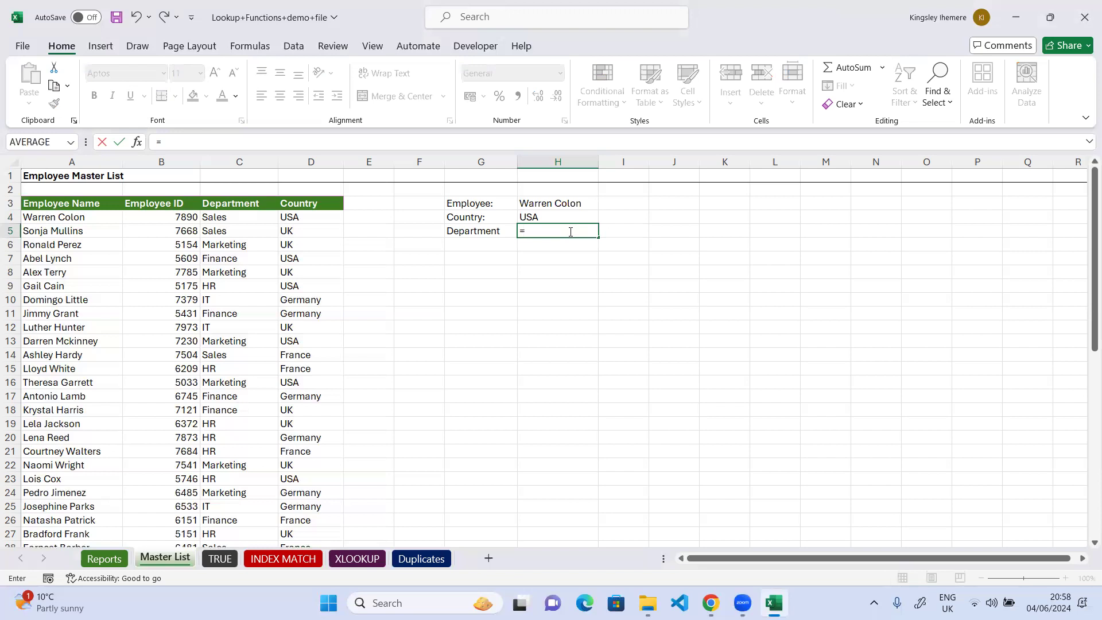
pyautogui.write('v')
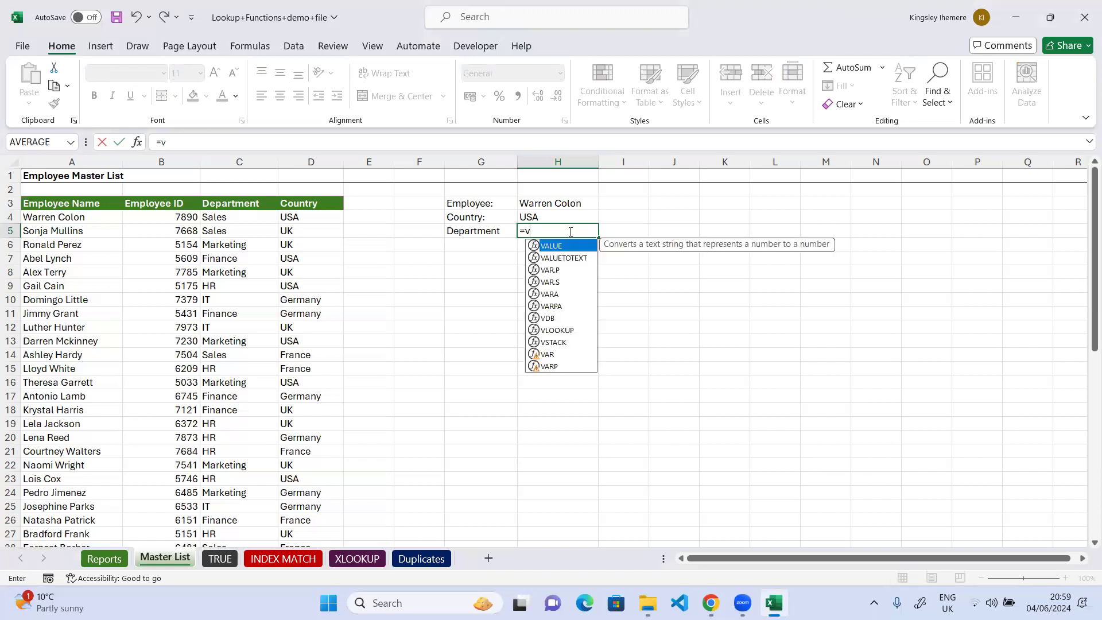
pyautogui.write('look')
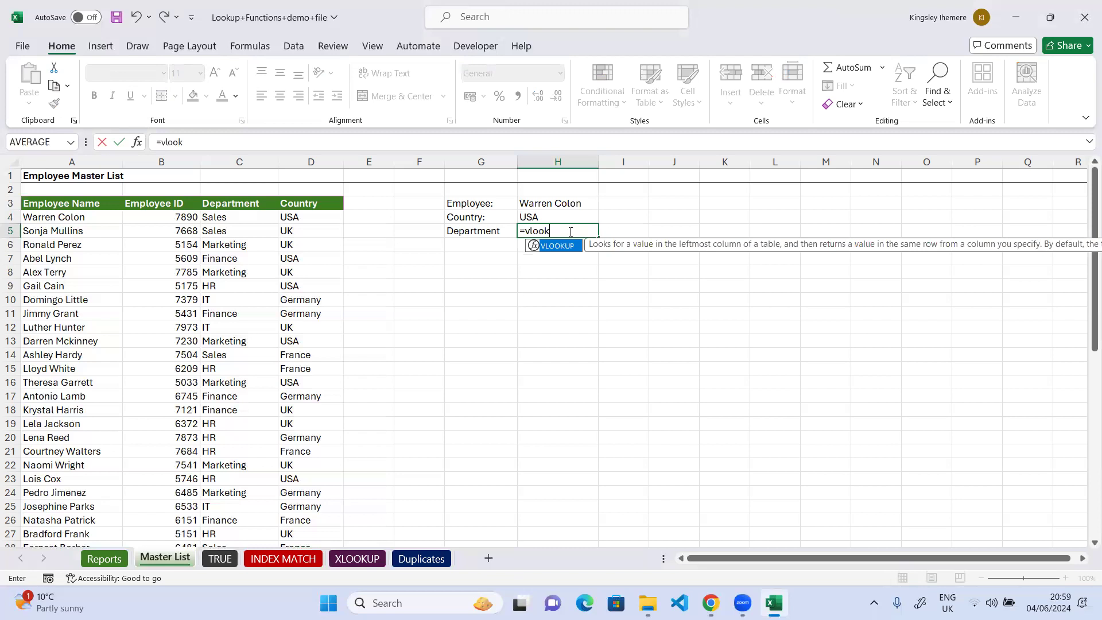
pyautogui.press('Tab')
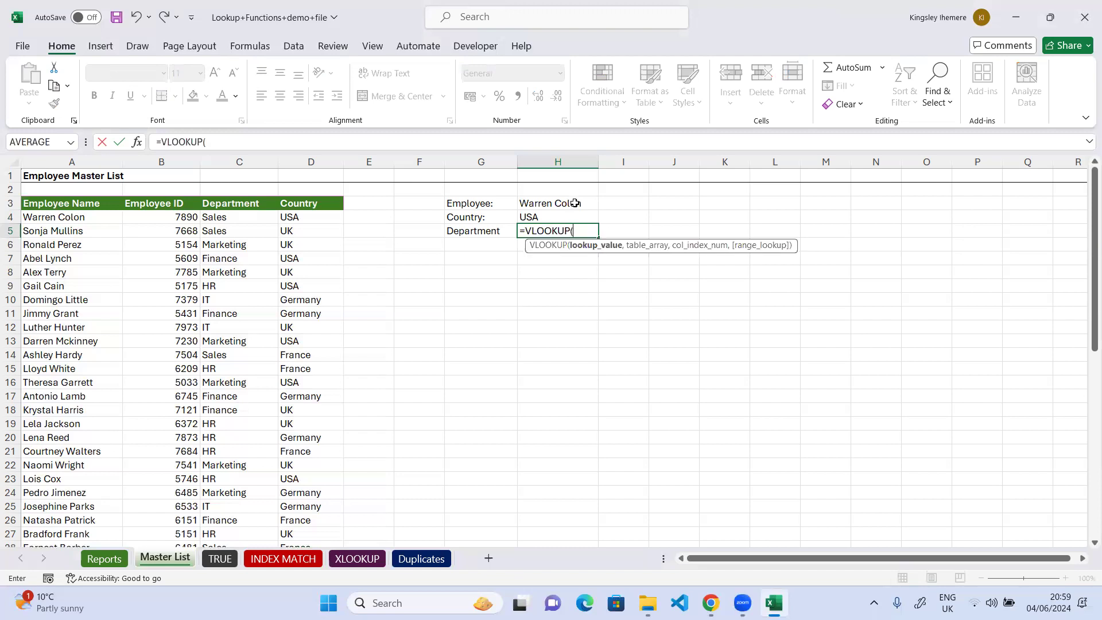
pyautogui.click(574, 203)
pyautogui.write(',')
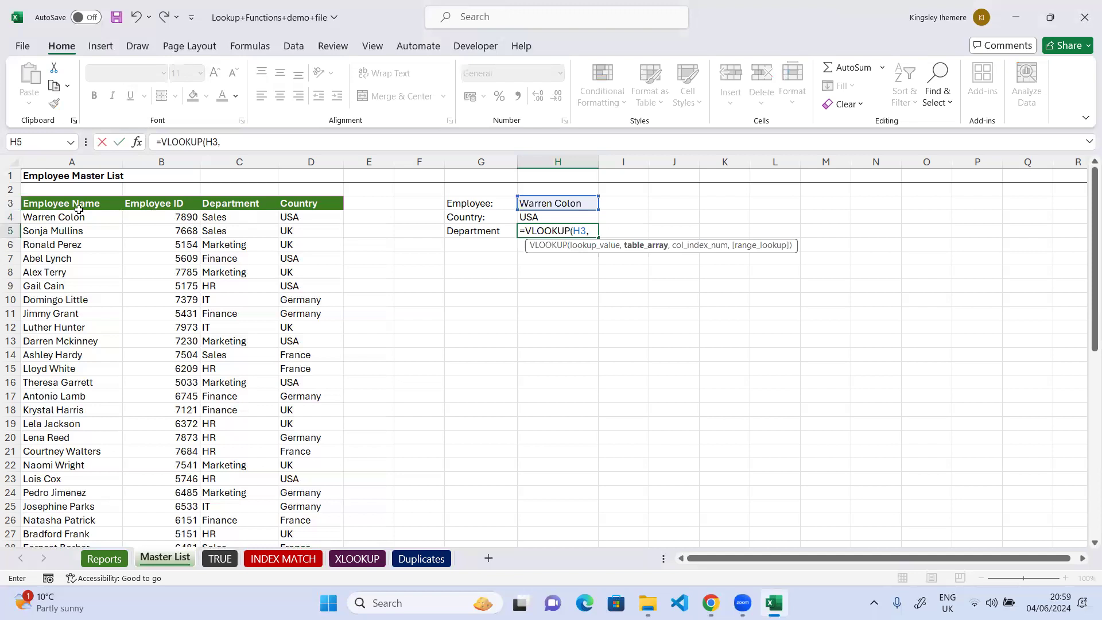
# - Set the H5 formula's table array to A3:C53, from the header row through the Department column
pyautogui.moveTo(58, 205); pyautogui.dragTo(232, 518)
pyautogui.scroll(9, 575, 256)
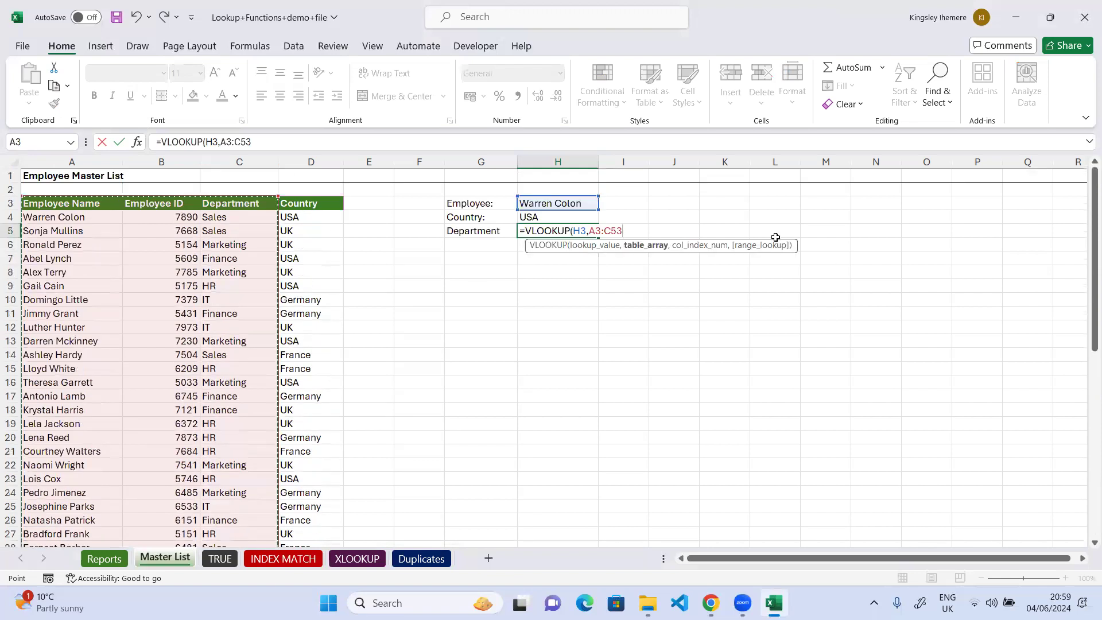
pyautogui.write(',')
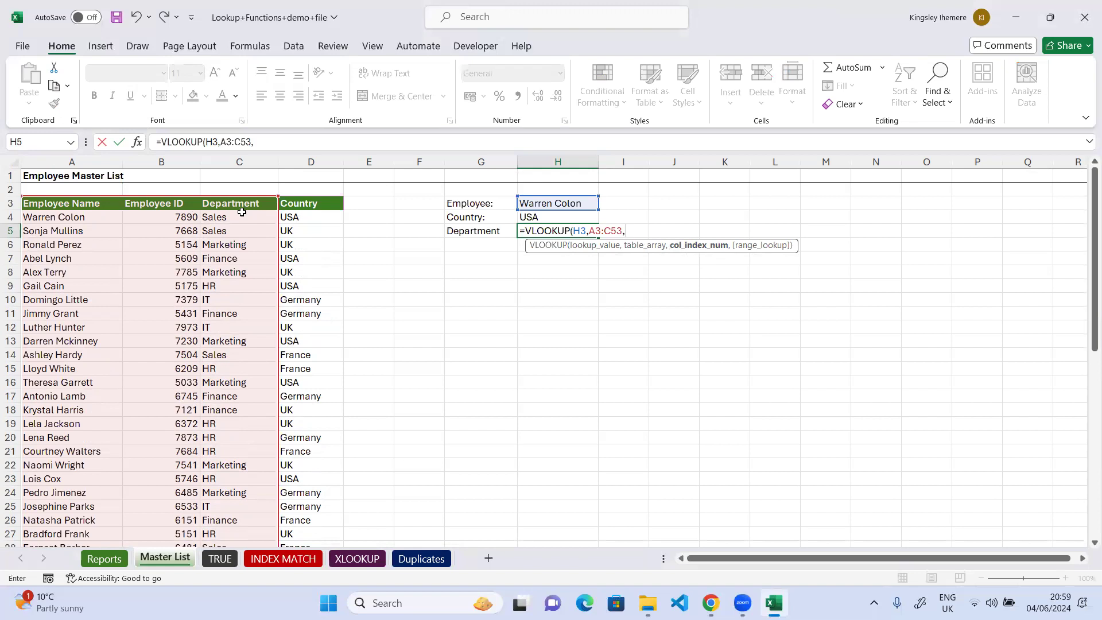
# - Complete the H5 formula with column index 3 and exact match 0, then compare its result with the first employee's department
pyautogui.write('3,')
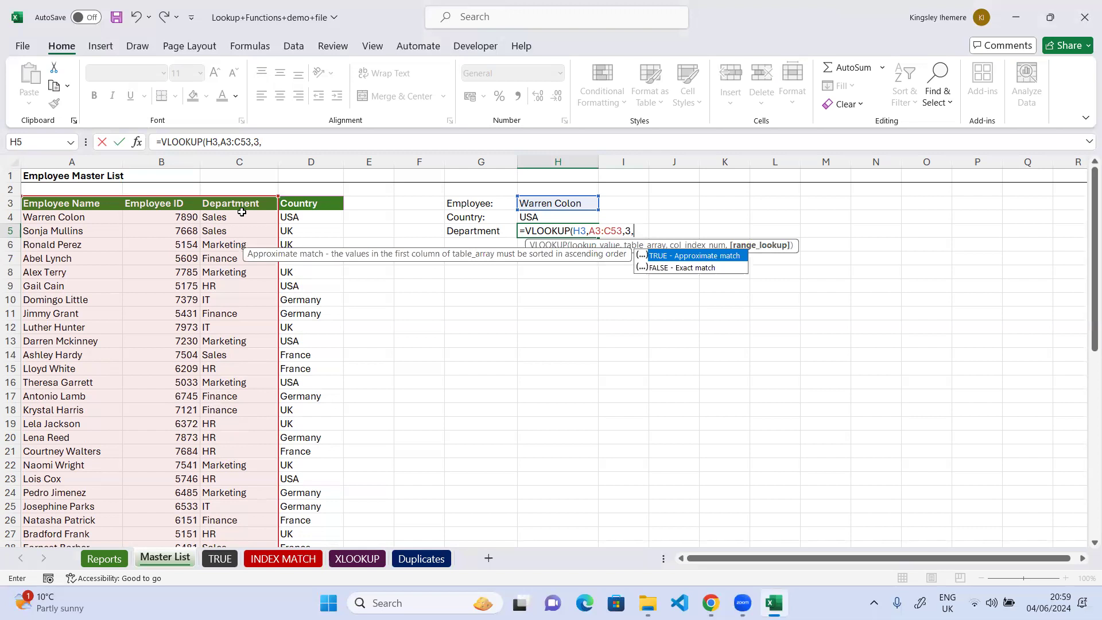
pyautogui.write('0')
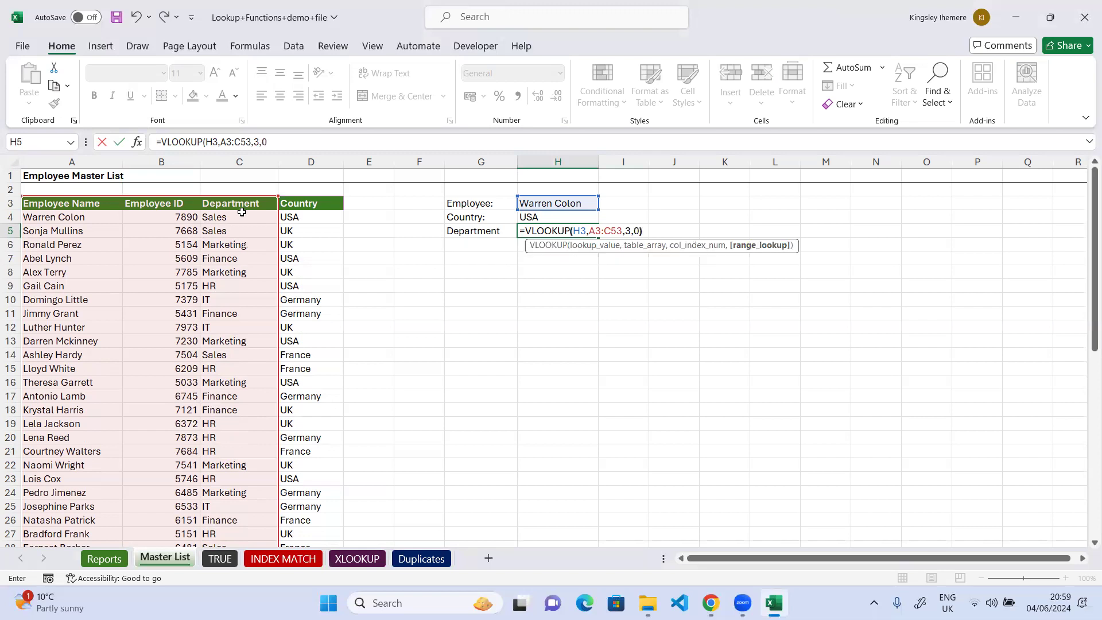
pyautogui.press('Return')
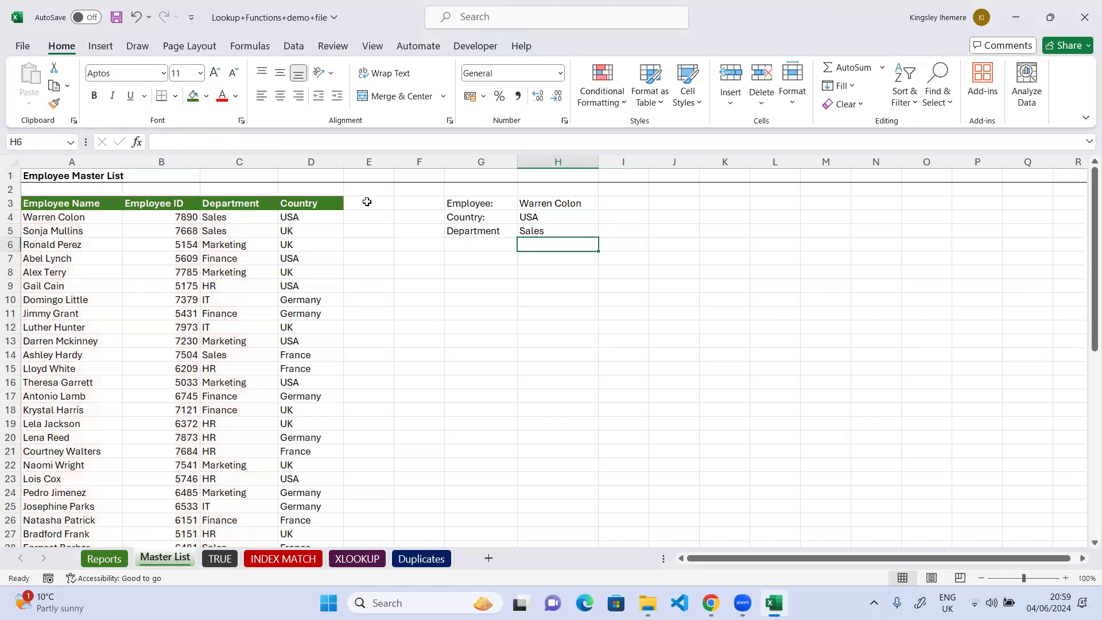
pyautogui.click(230, 221)
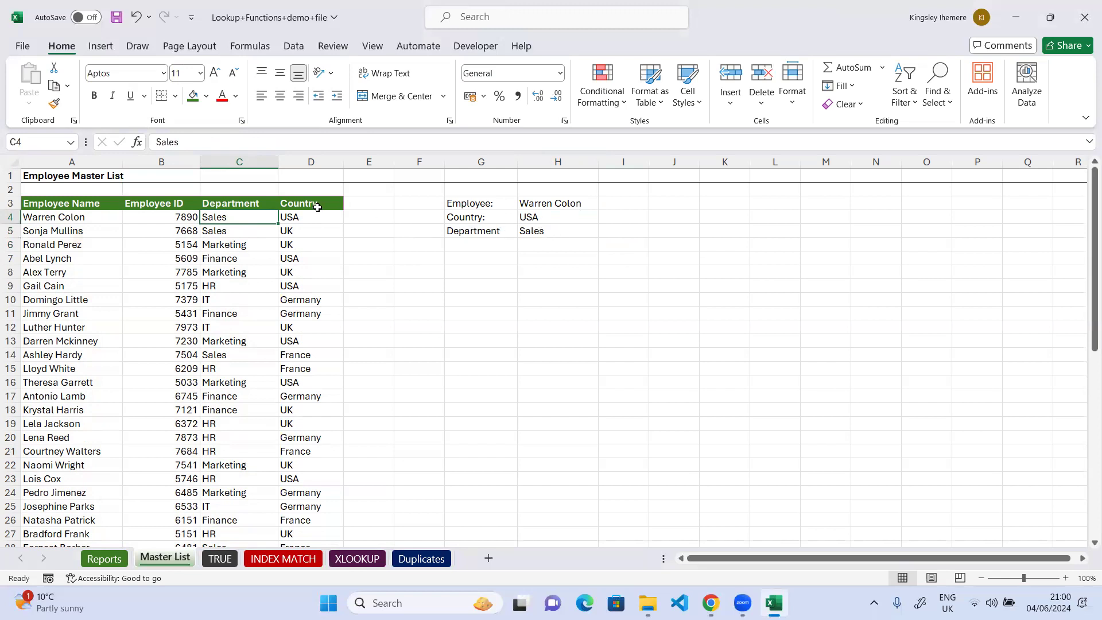
# - Set the column index in the H5 department formula to 4, making it =VLOOKUP(H3,A3:C53,4,0)
pyautogui.click(544, 233)
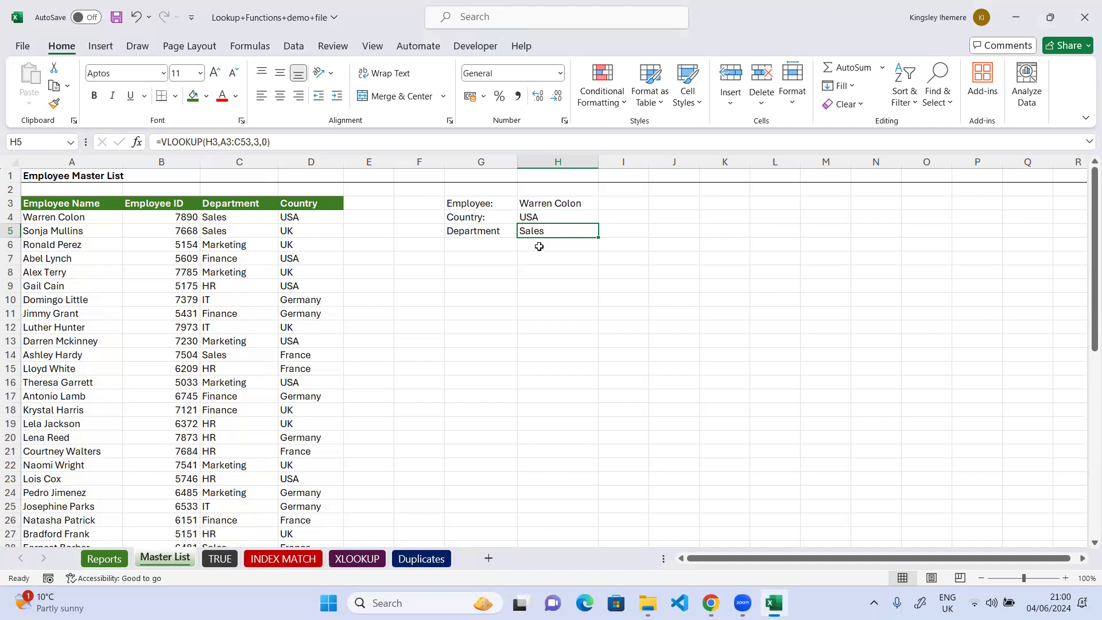
pyautogui.click(259, 141)
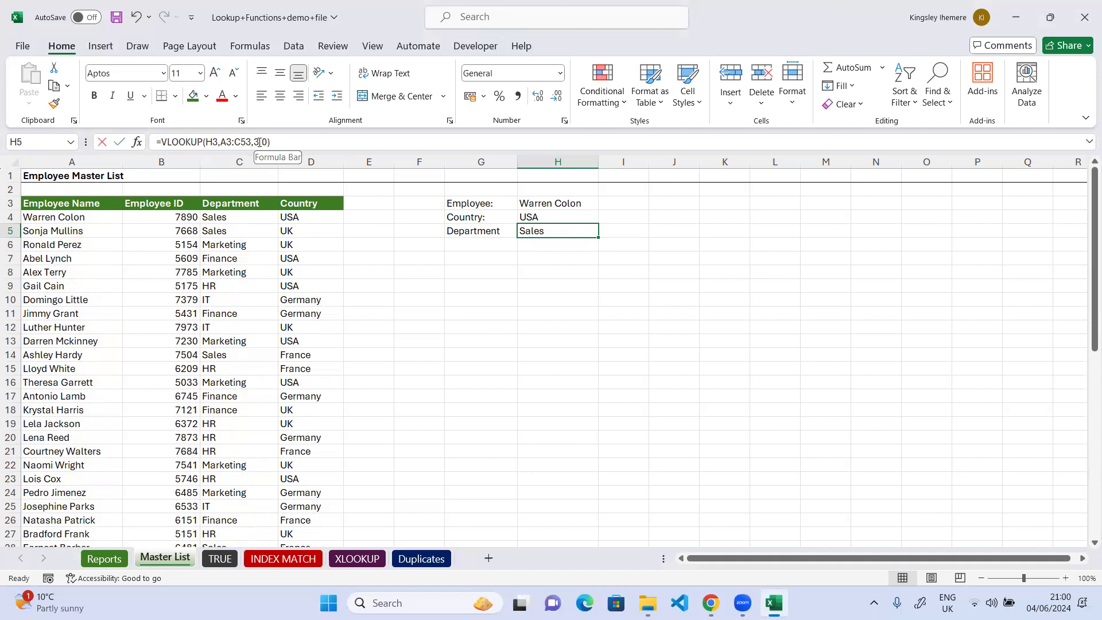
pyautogui.press('BackSpace')
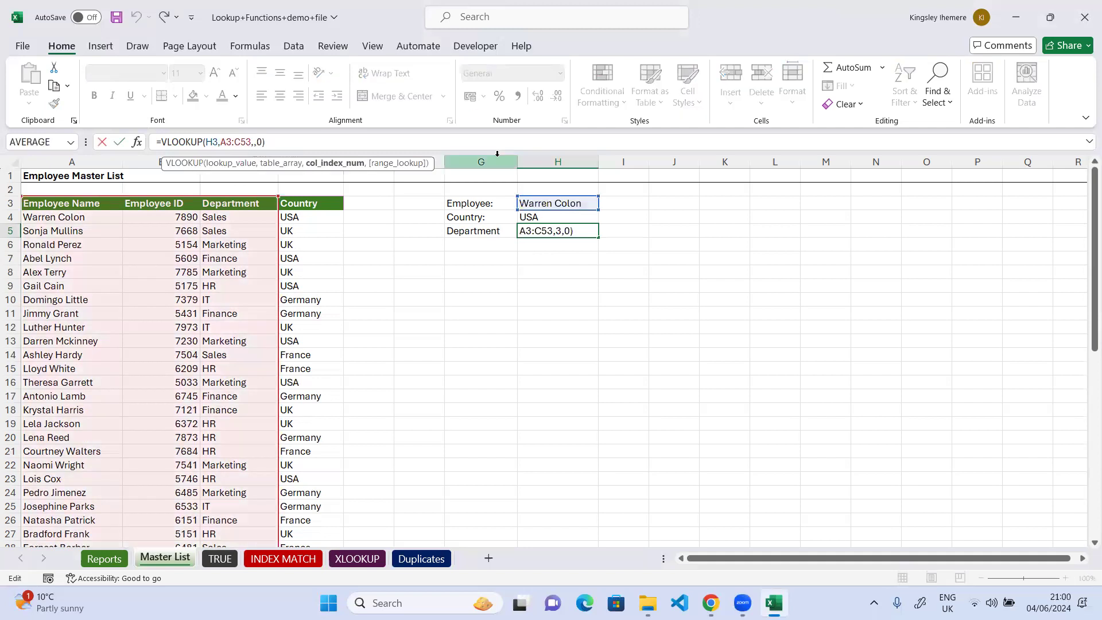
pyautogui.write('4')
pyautogui.press('Return')
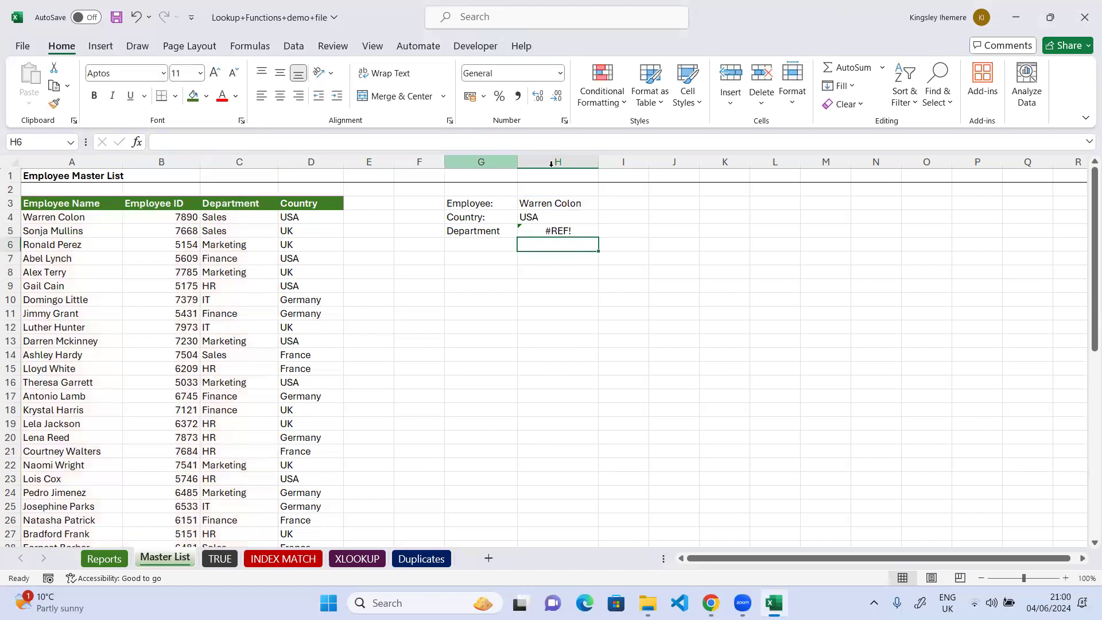
# - Compare the H4 and H5 formulas, and extend the H5 table array to A3:D53 to include the Country column
pyautogui.click(583, 230)
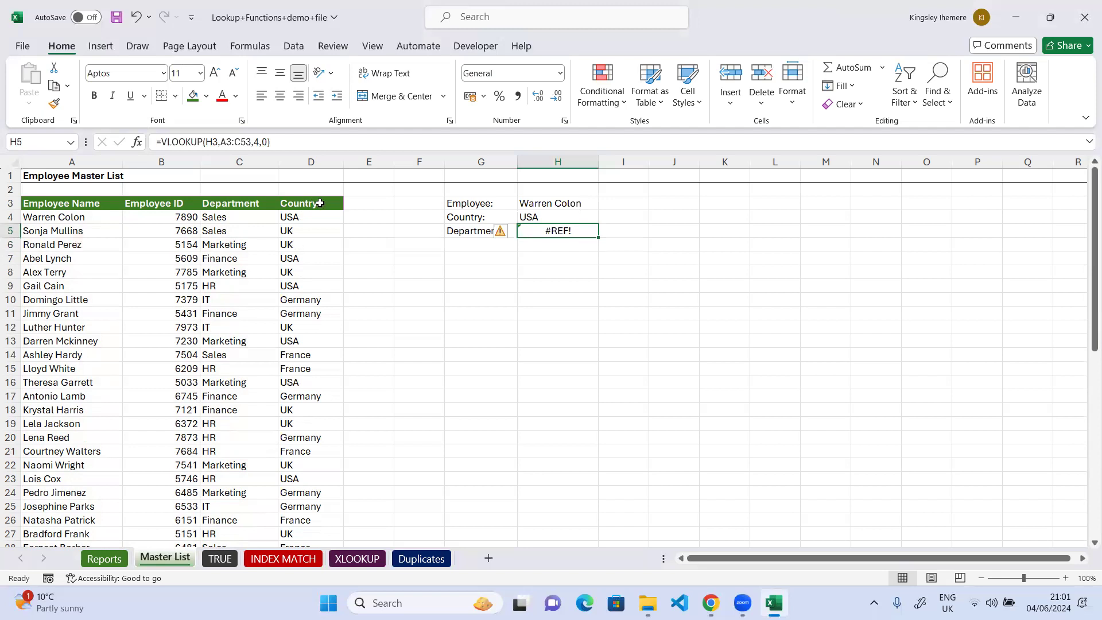
pyautogui.click(558, 217)
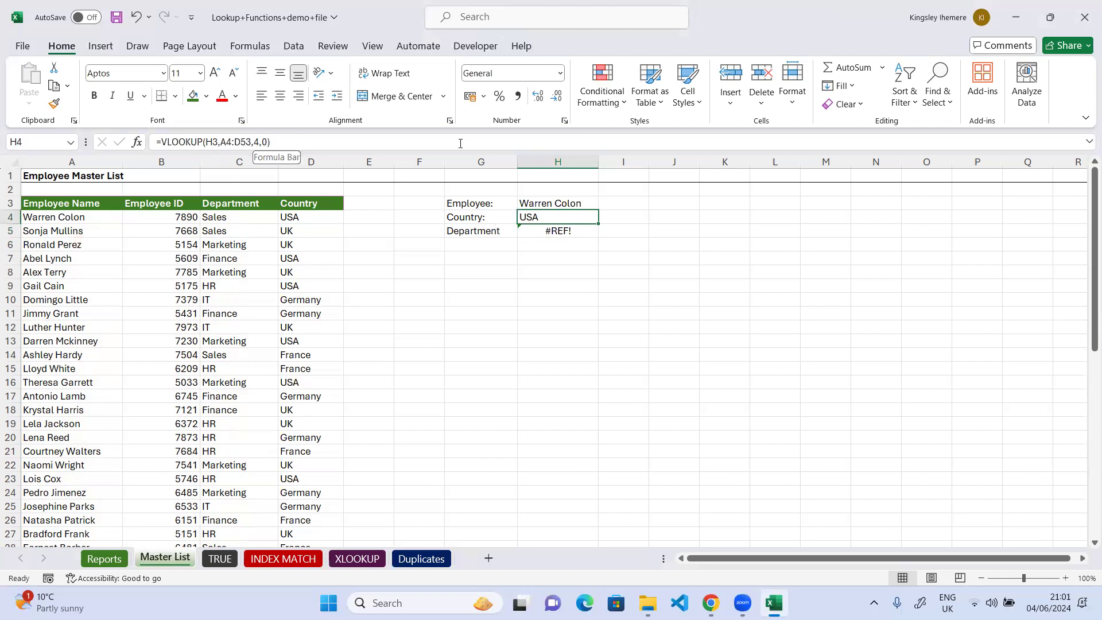
pyautogui.click(582, 230)
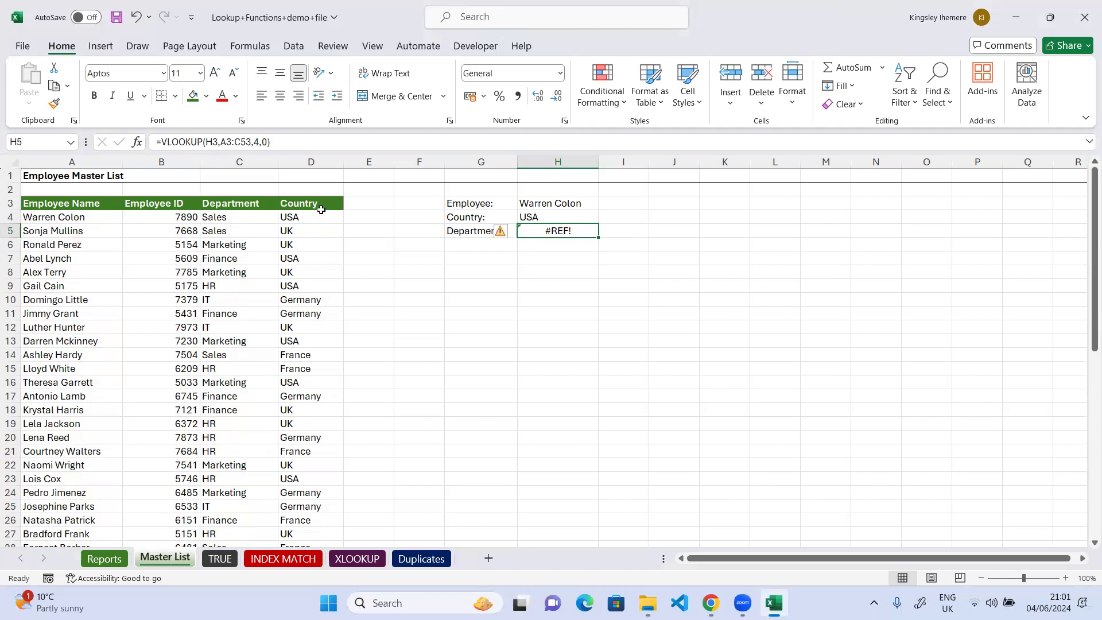
pyautogui.click(240, 142)
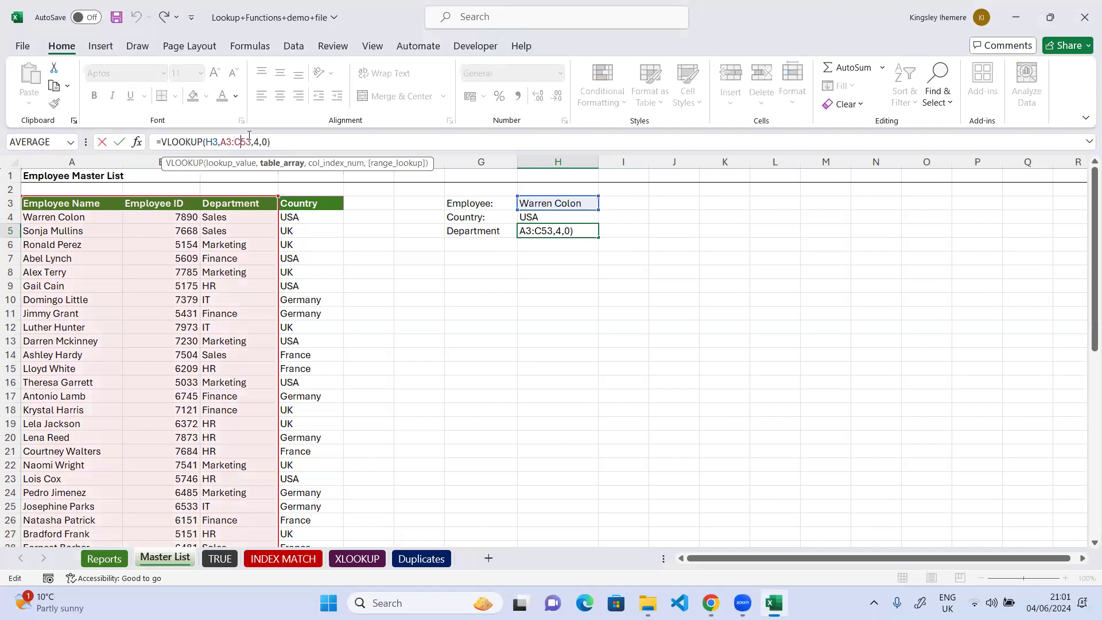
pyautogui.press('BackSpace')
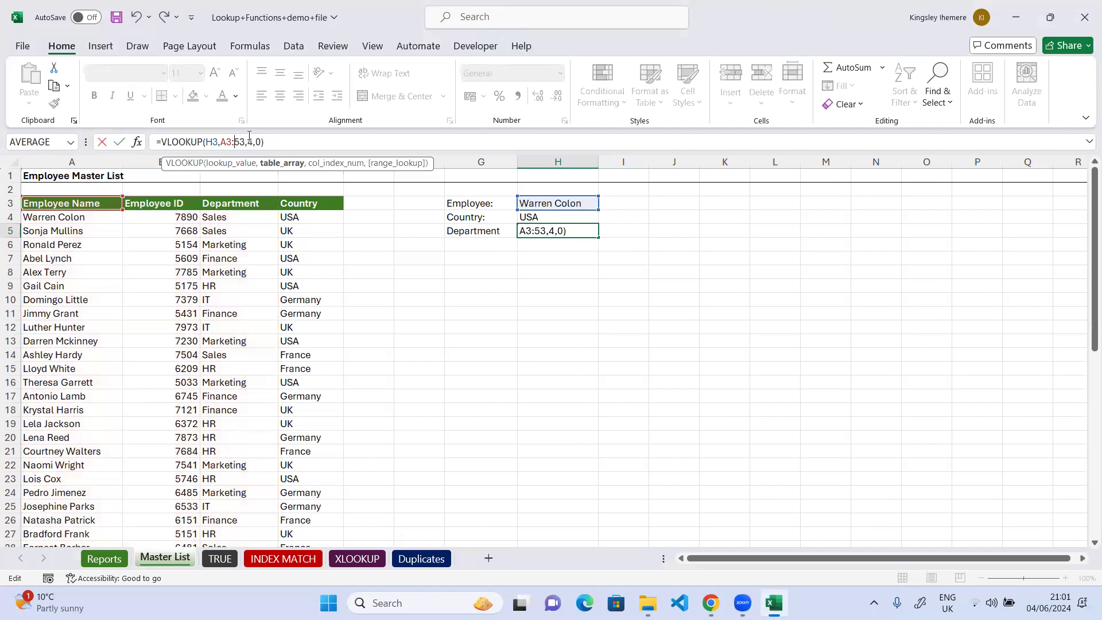
pyautogui.write('D')
pyautogui.press('Return')
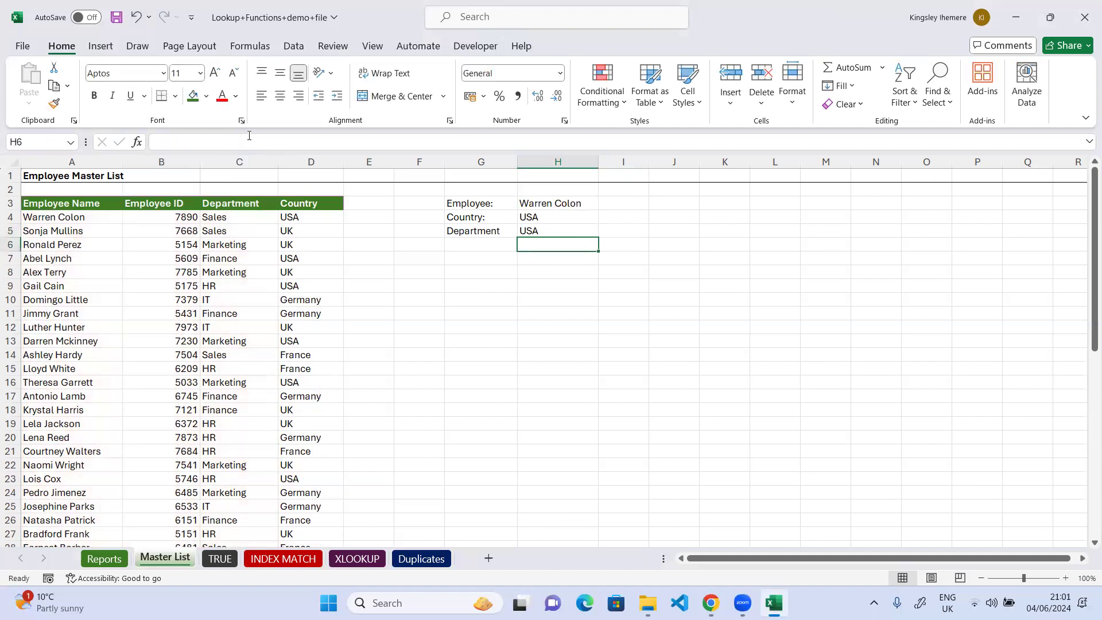
# - Set the H5 column index to 3 and remove the range lookup argument, making the formula =VLOOKUP(H3,A3:D53,3)
pyautogui.click(555, 231)
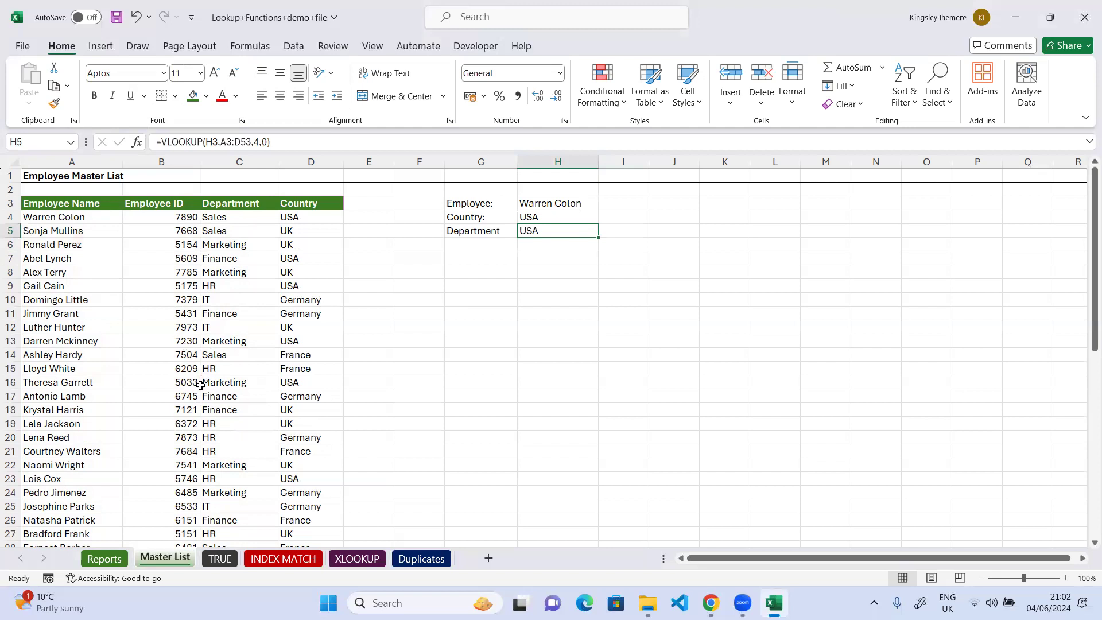
pyautogui.click(484, 245)
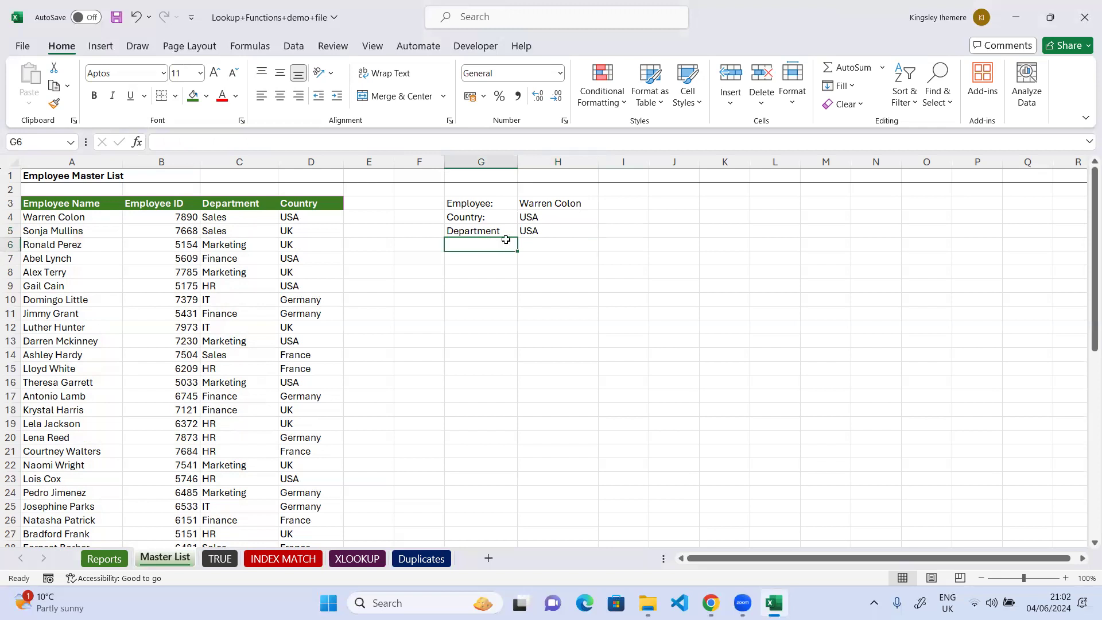
pyautogui.click(563, 230)
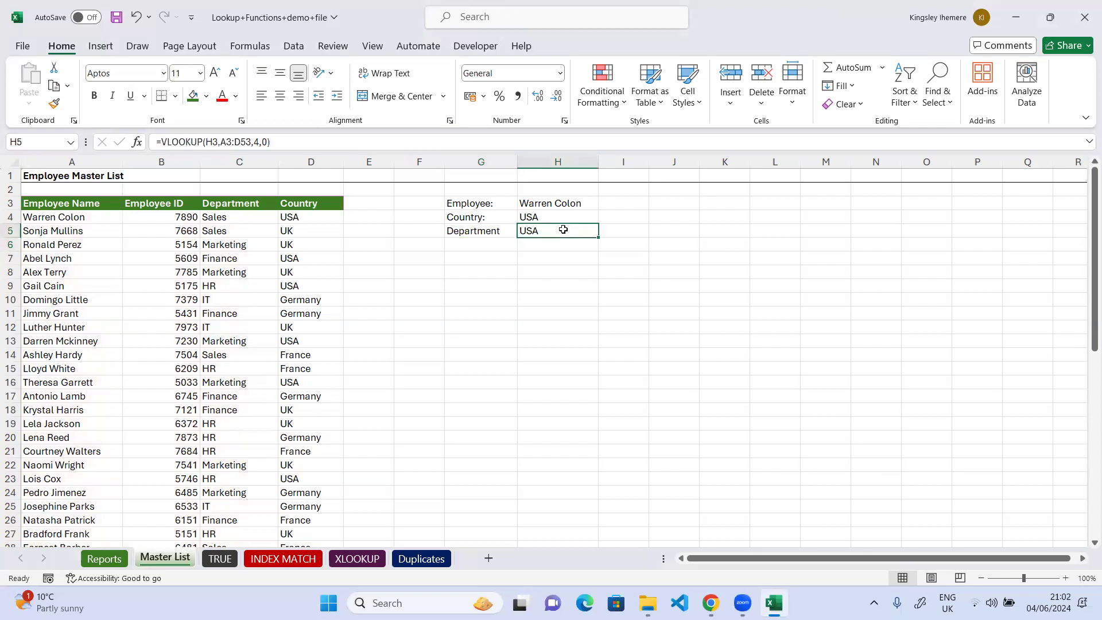
pyautogui.doubleClick(563, 230)
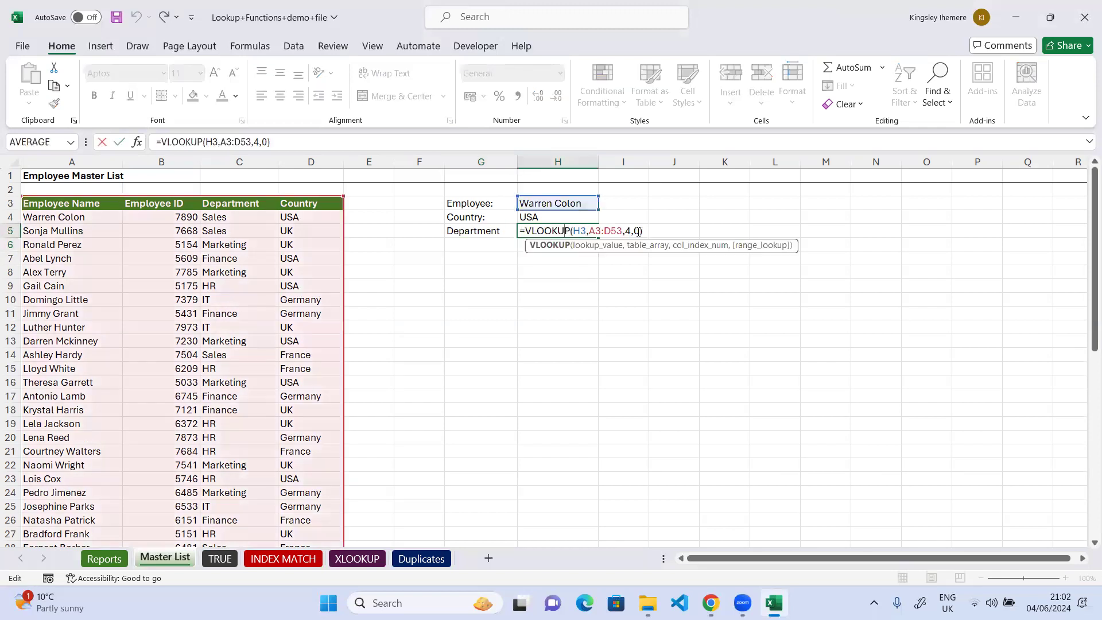
pyautogui.click(628, 230)
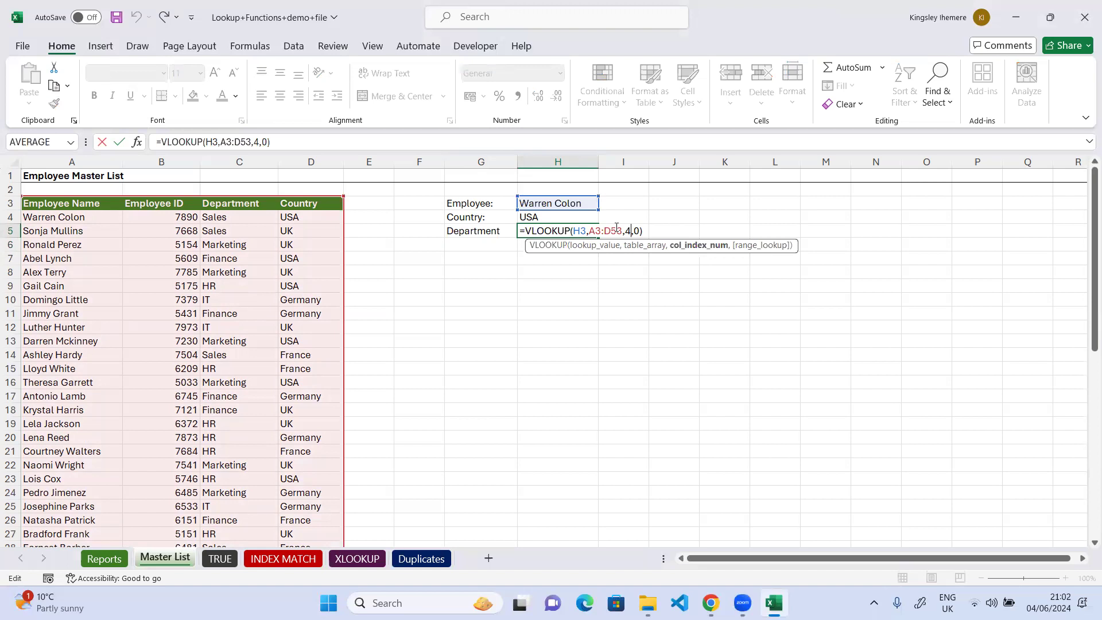
pyautogui.press('BackSpace')
pyautogui.write('3')
pyautogui.press('Right')
pyautogui.press('BackSpace')
pyautogui.press('BackSpace')
pyautogui.press('Return')
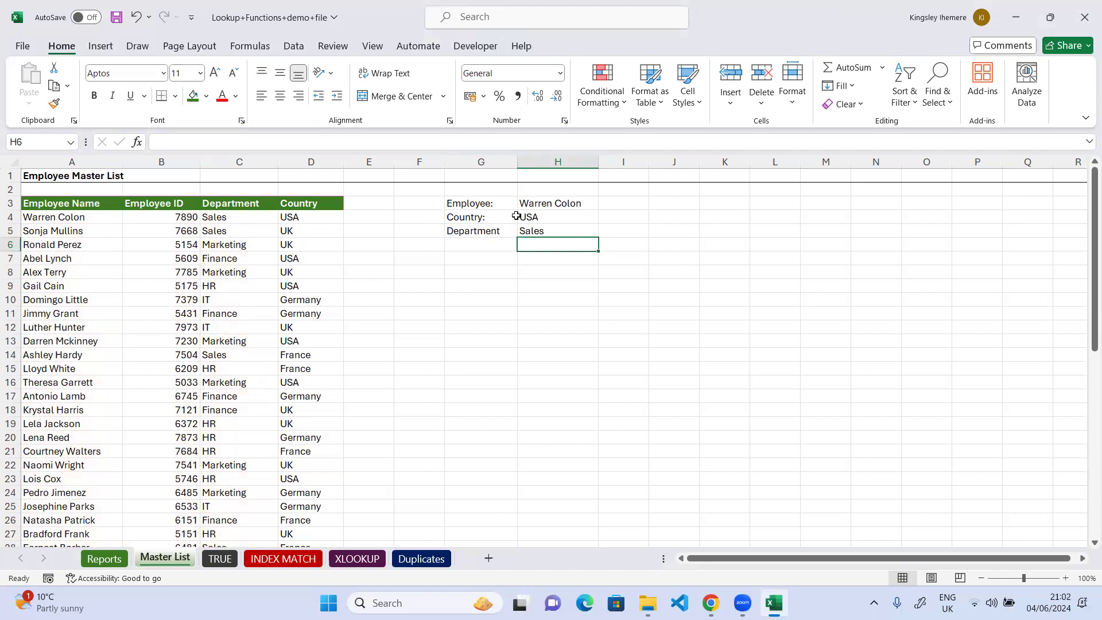
# - Enter the name of the employee from row 9 of the master list in I3 as a second lookup name
pyautogui.click(628, 205)
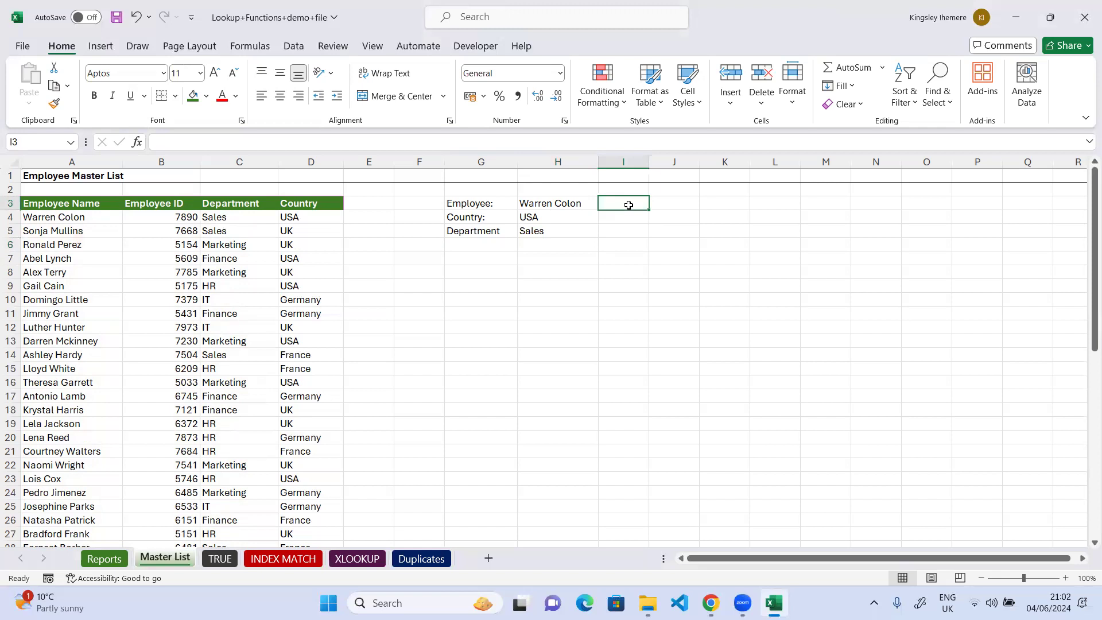
pyautogui.write('Gail')
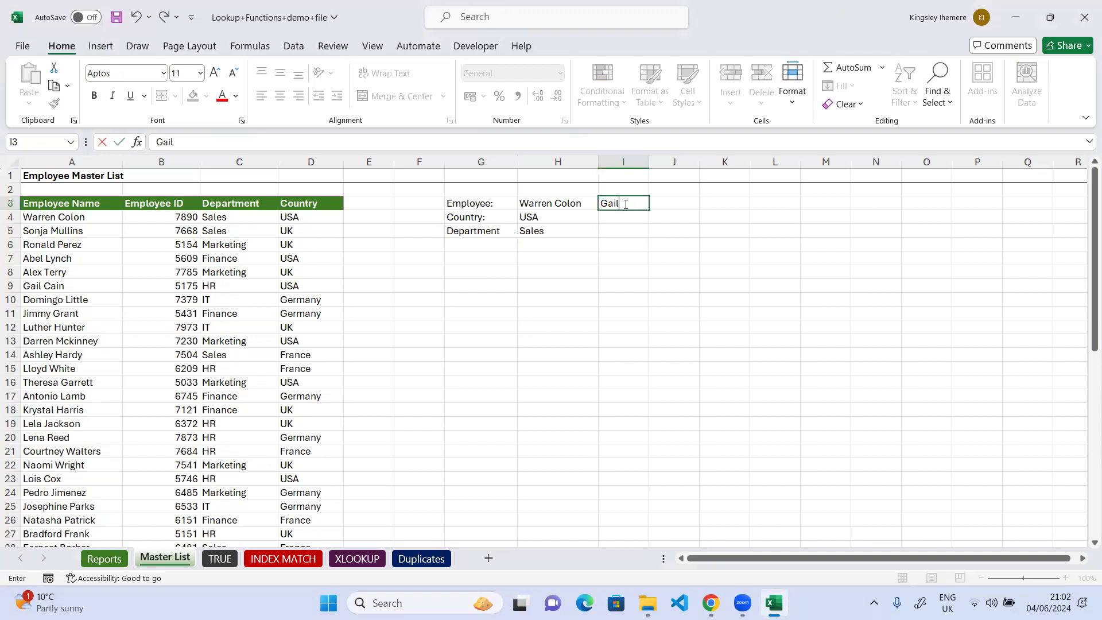
pyautogui.write(' Cain')
pyautogui.click(613, 218)
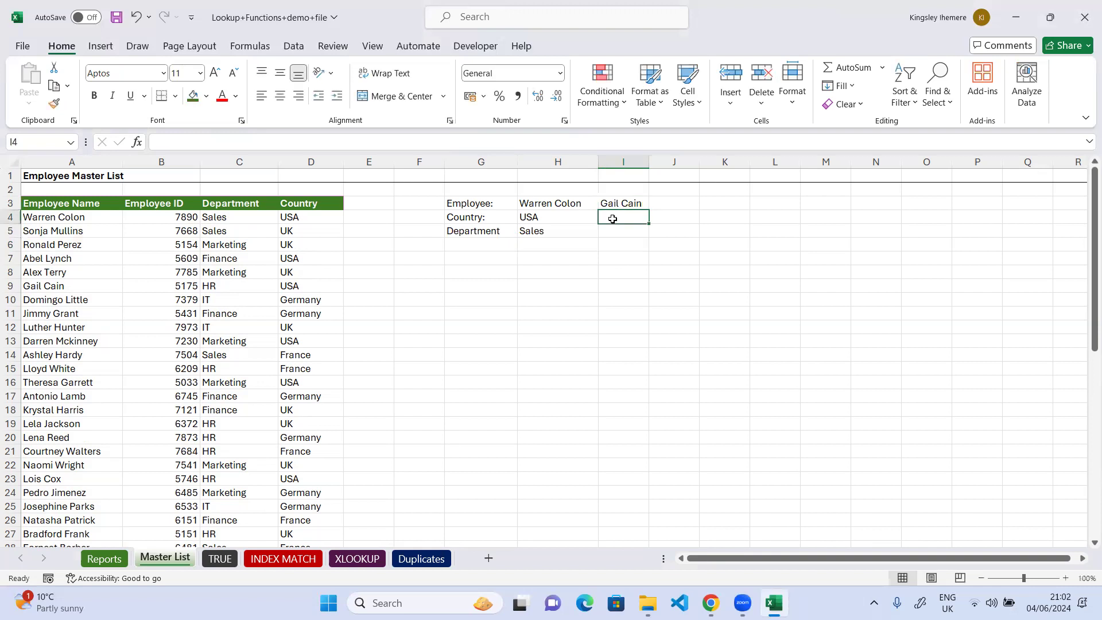
# - Copy the text of the H5 formula into I4, keeping its references as =VLOOKUP(H3,A3:D53,3)
pyautogui.click(555, 233)
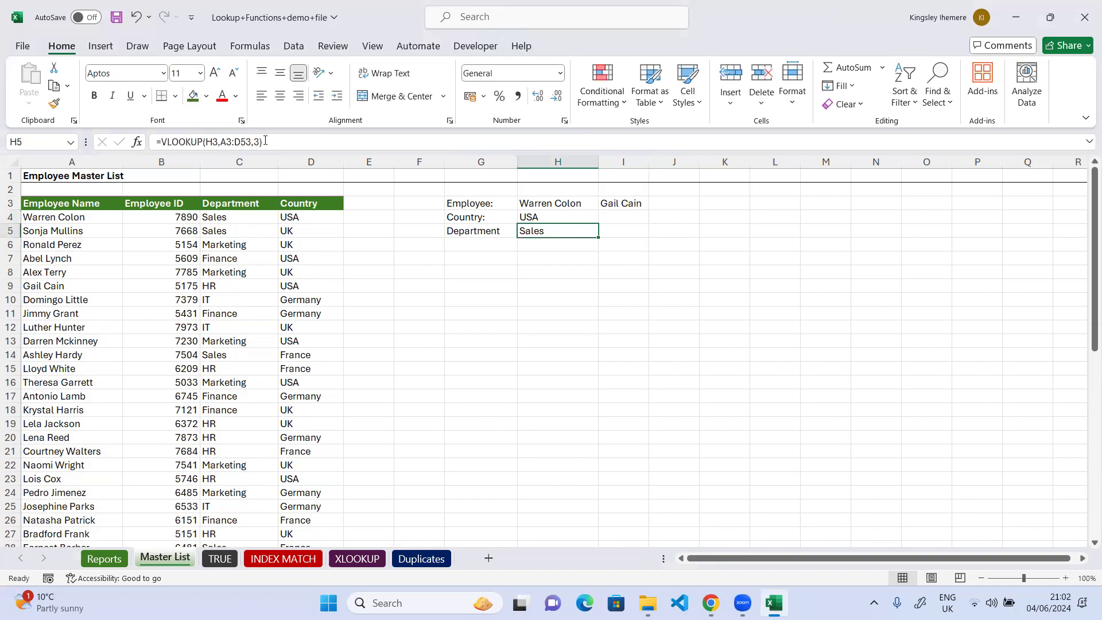
pyautogui.doubleClick(257, 142)
pyautogui.moveTo(257, 142); pyautogui.dragTo(158, 143)
pyautogui.hotkey('ctrl', 'c')
pyautogui.click(308, 141)
pyautogui.click(637, 219)
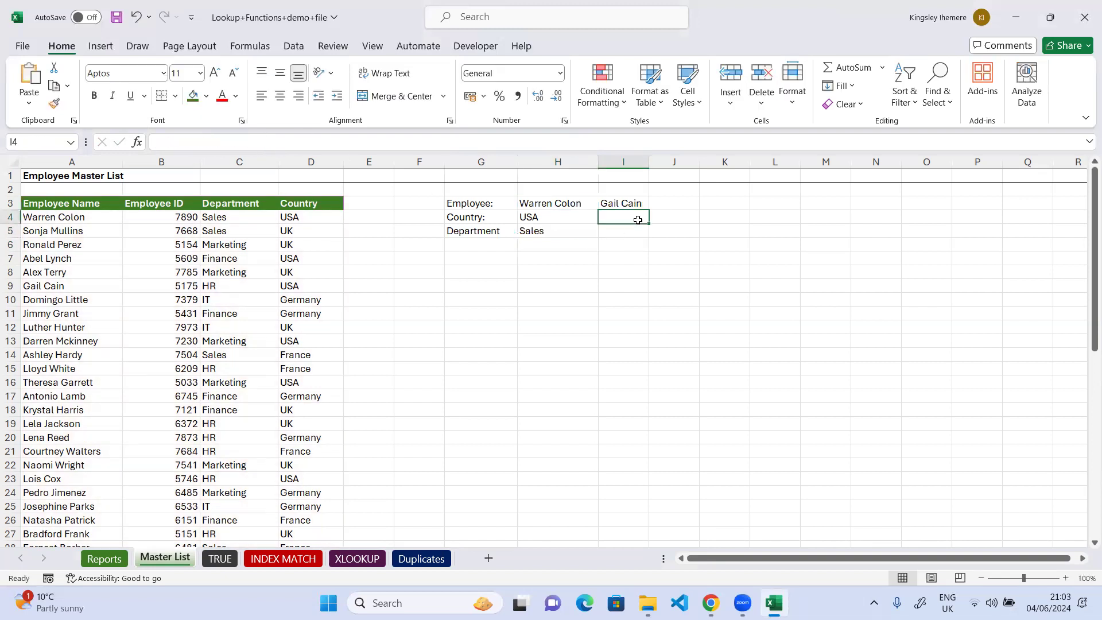
pyautogui.click(227, 142)
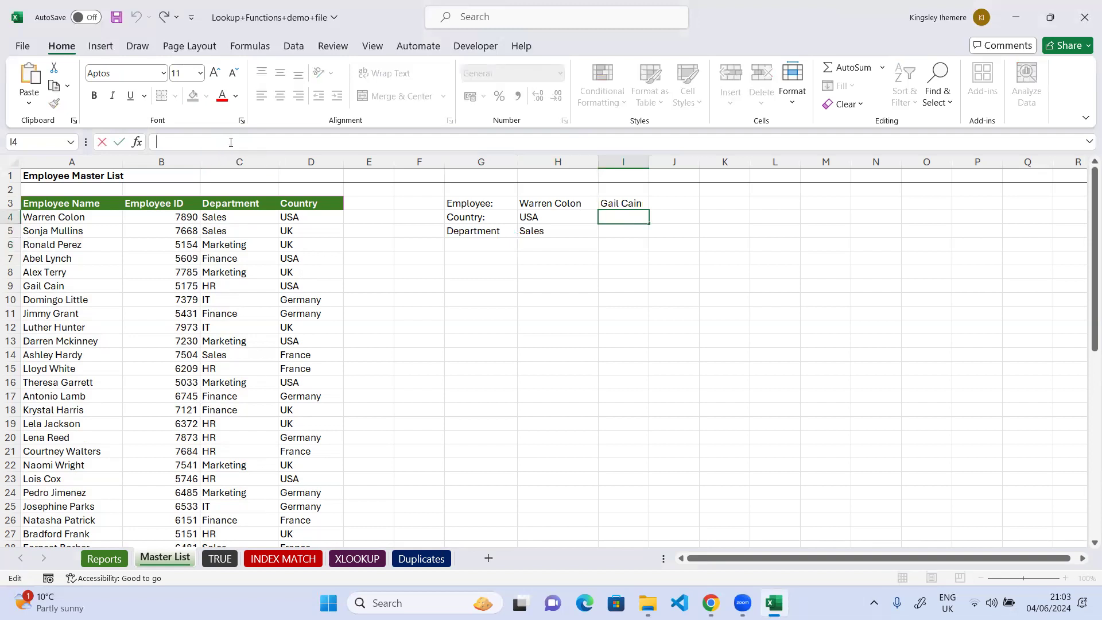
pyautogui.hotkey('ctrl', 'v')
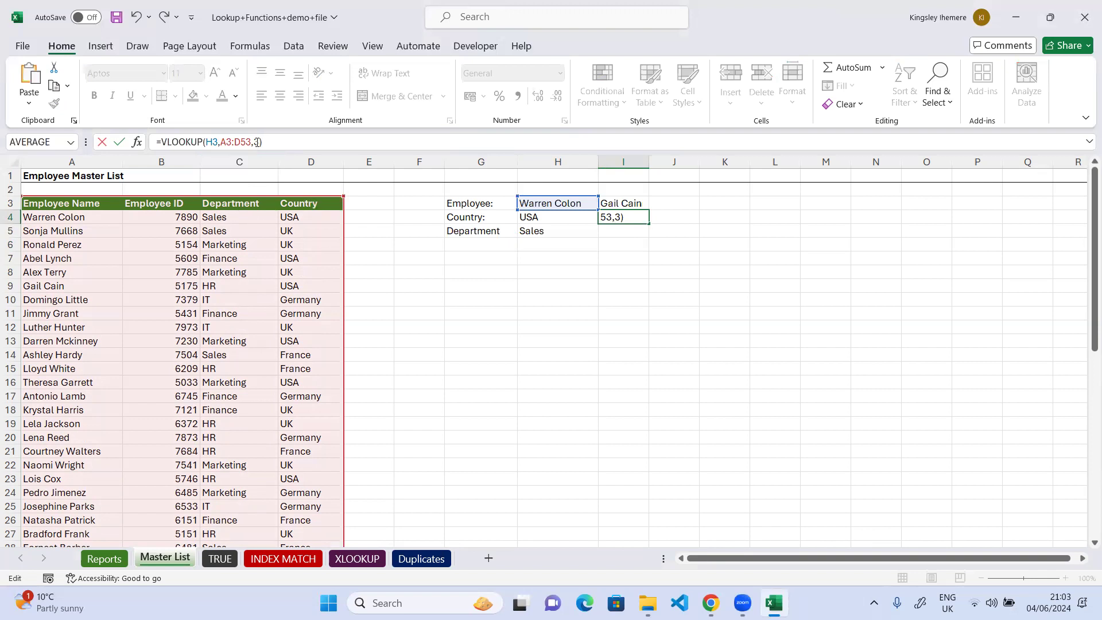
# - Set the column index in the I4 formula to 4 to return the country, making it =VLOOKUP(H3,A3:D53,4)
pyautogui.click(257, 141)
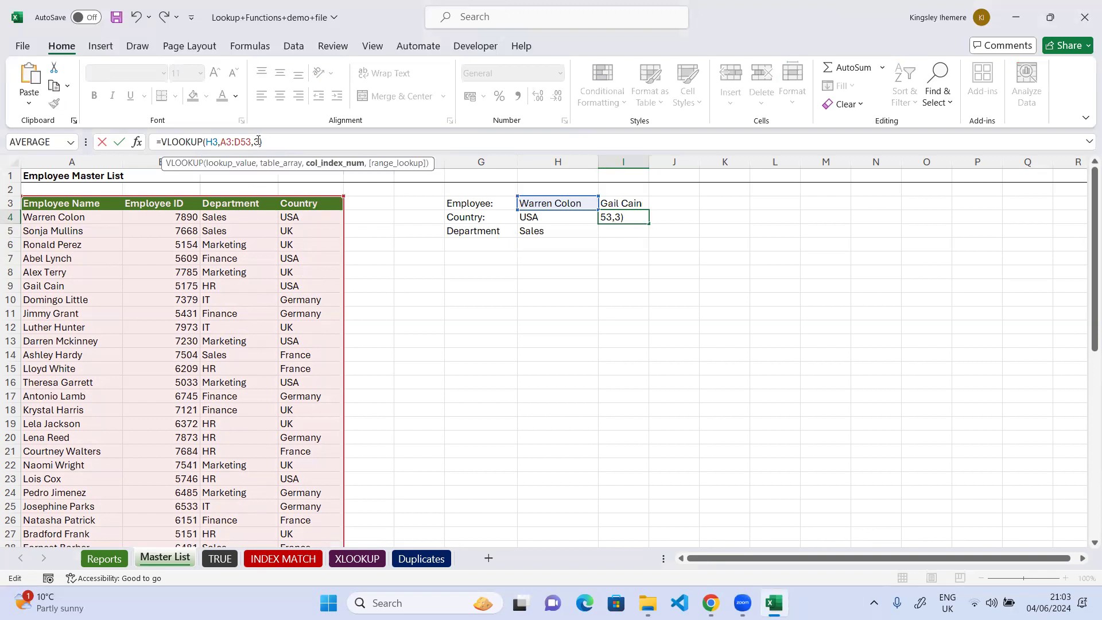
pyautogui.press('BackSpace')
pyautogui.write('4')
pyautogui.click(119, 141)
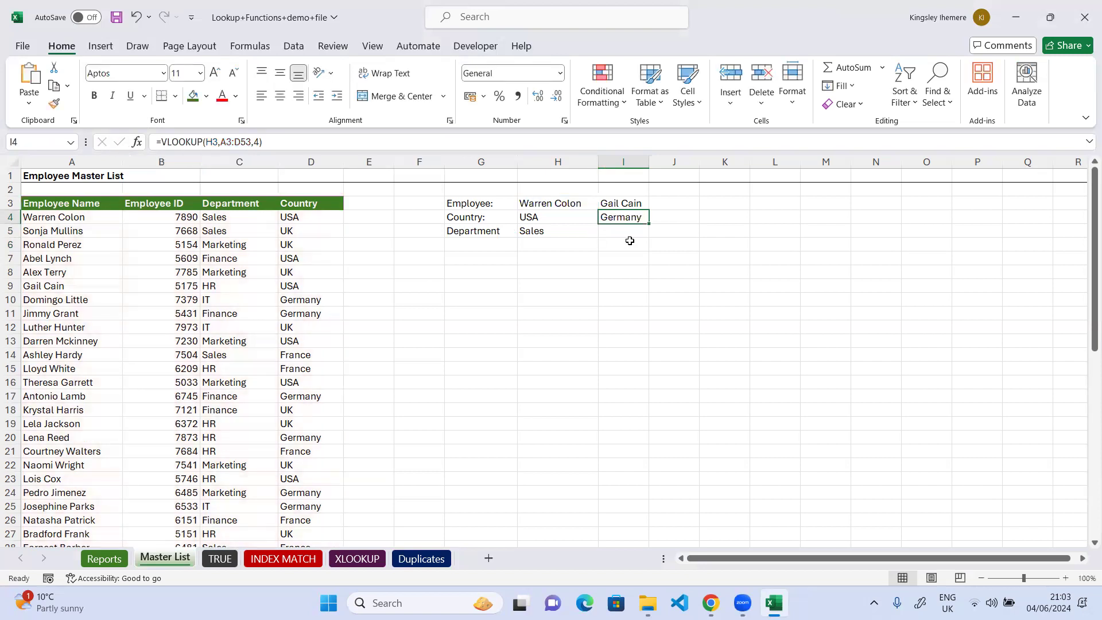
# - Compare the country returned in I4 with the name and country in row 9 of the master list
pyautogui.click(305, 288)
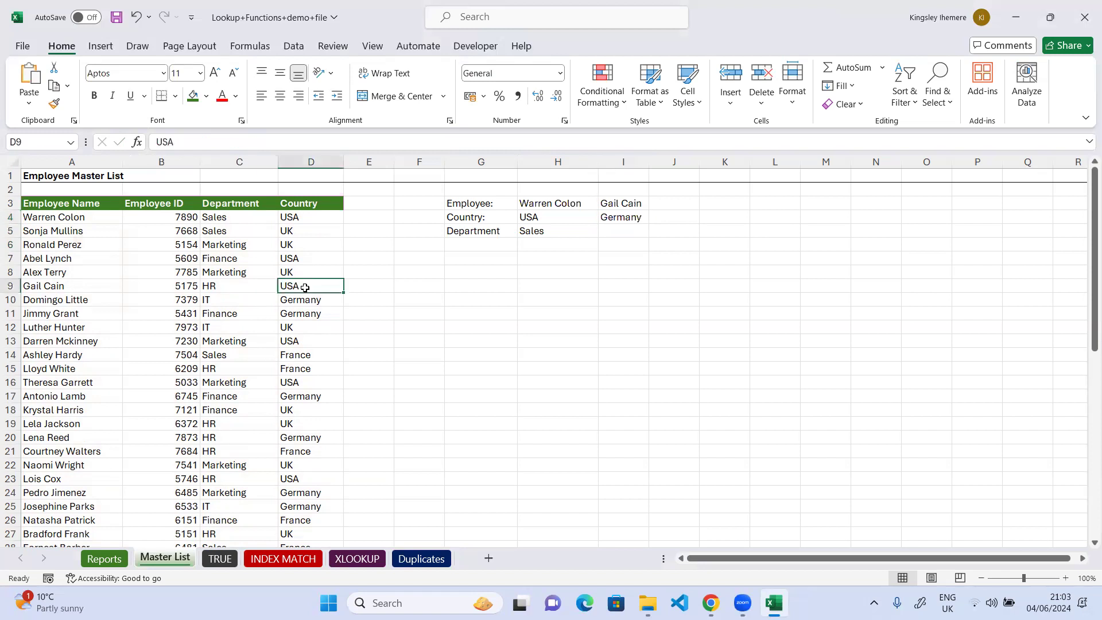
pyautogui.click(639, 219)
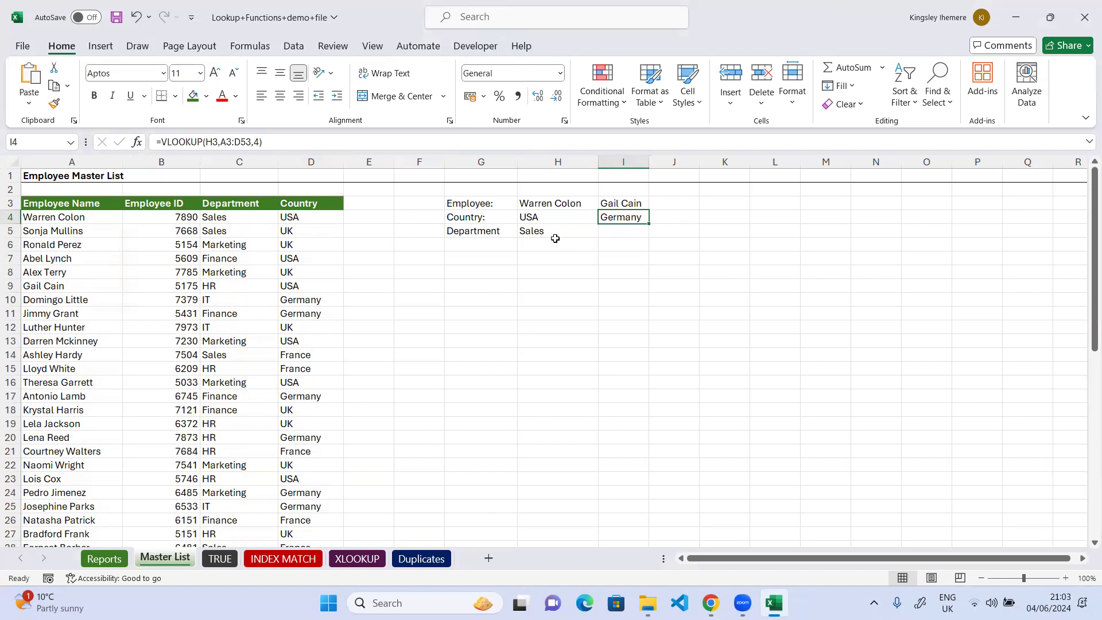
pyautogui.click(49, 288)
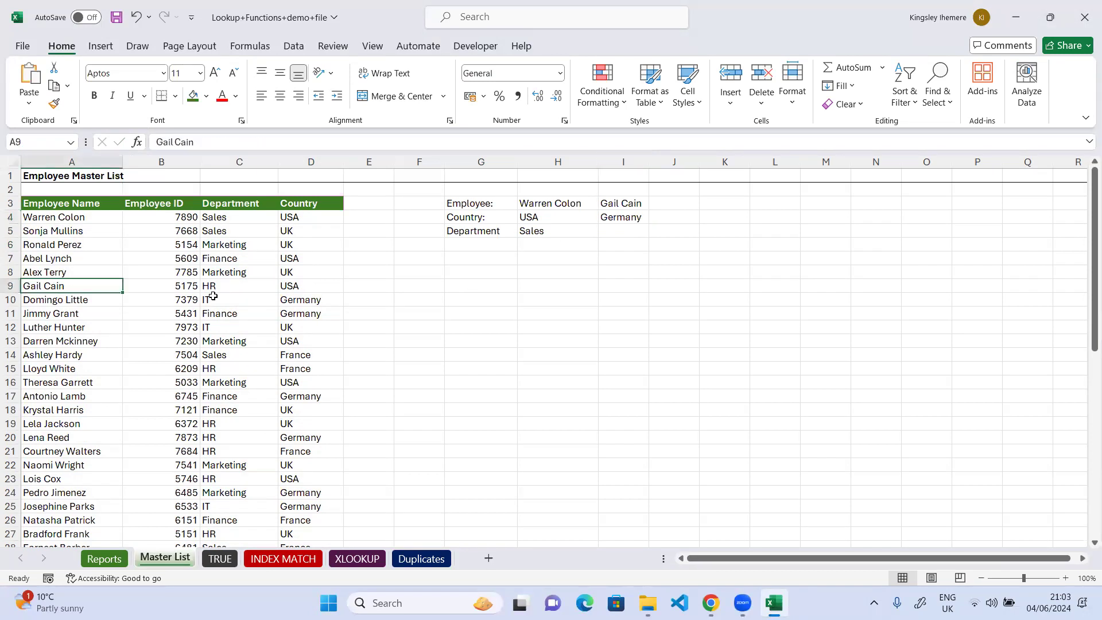
pyautogui.click(313, 288)
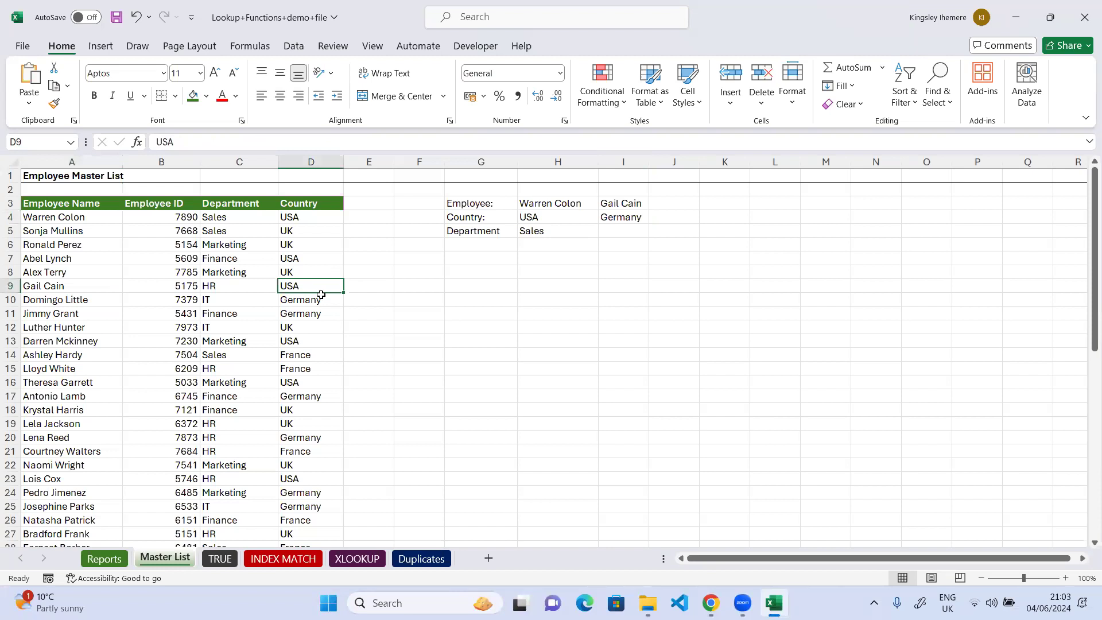
# - Inspect the arguments of the VLOOKUP formula in I4 without changing them
pyautogui.click(631, 220)
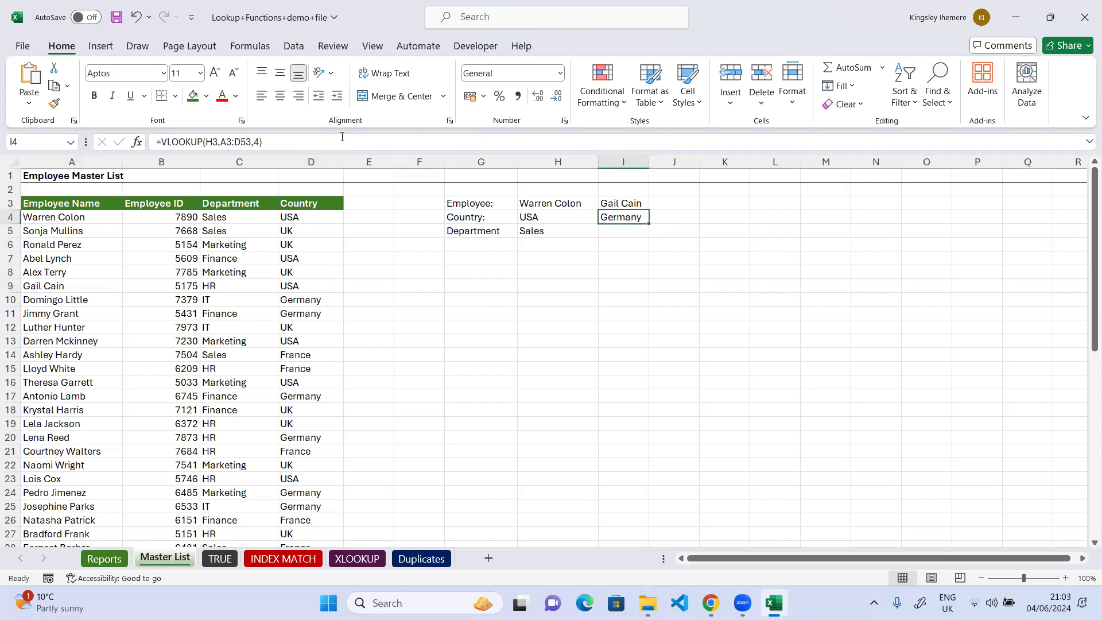
pyautogui.click(260, 142)
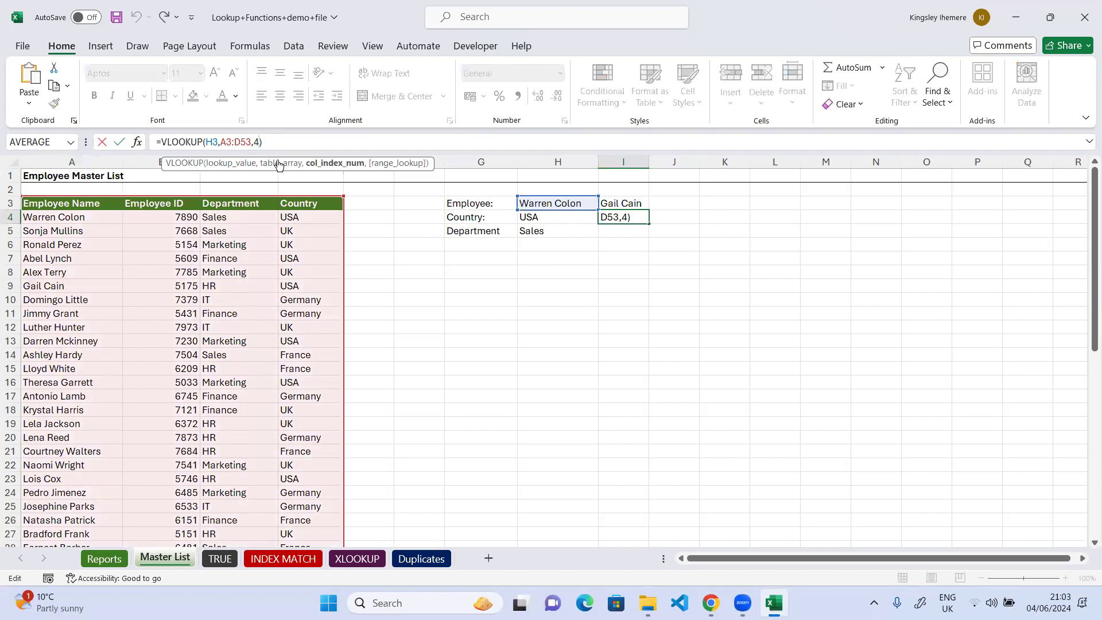
pyautogui.click(643, 217)
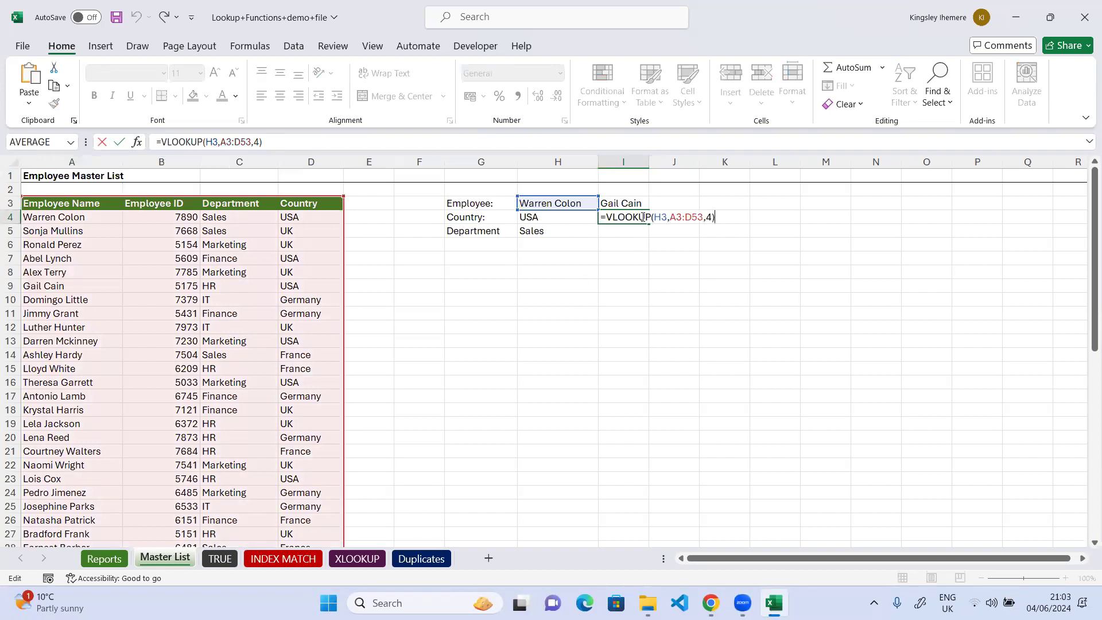
pyautogui.click(732, 260)
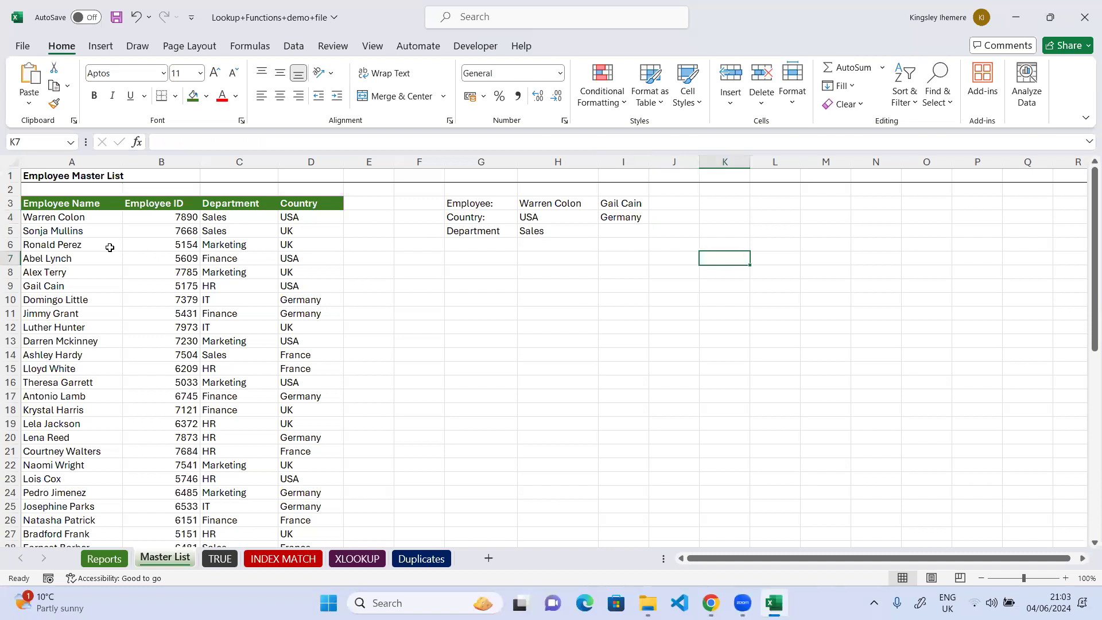
# - Sort the master list A to Z by Employee Name and check the country returned in I4
pyautogui.click(42, 219)
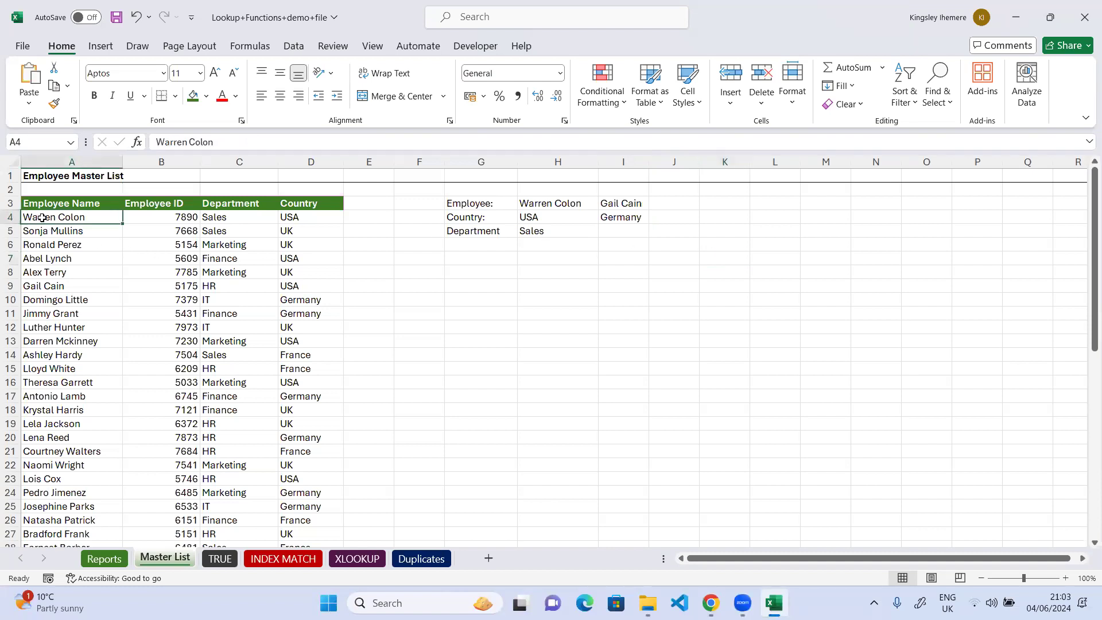
pyautogui.rightClick(45, 218)
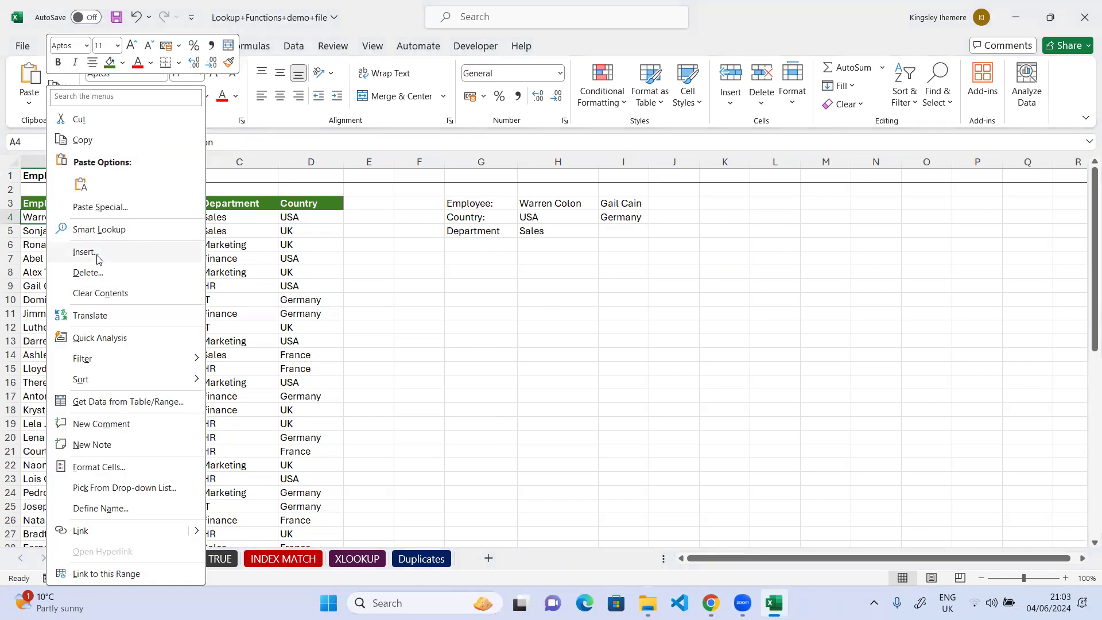
pyautogui.moveTo(90, 384)
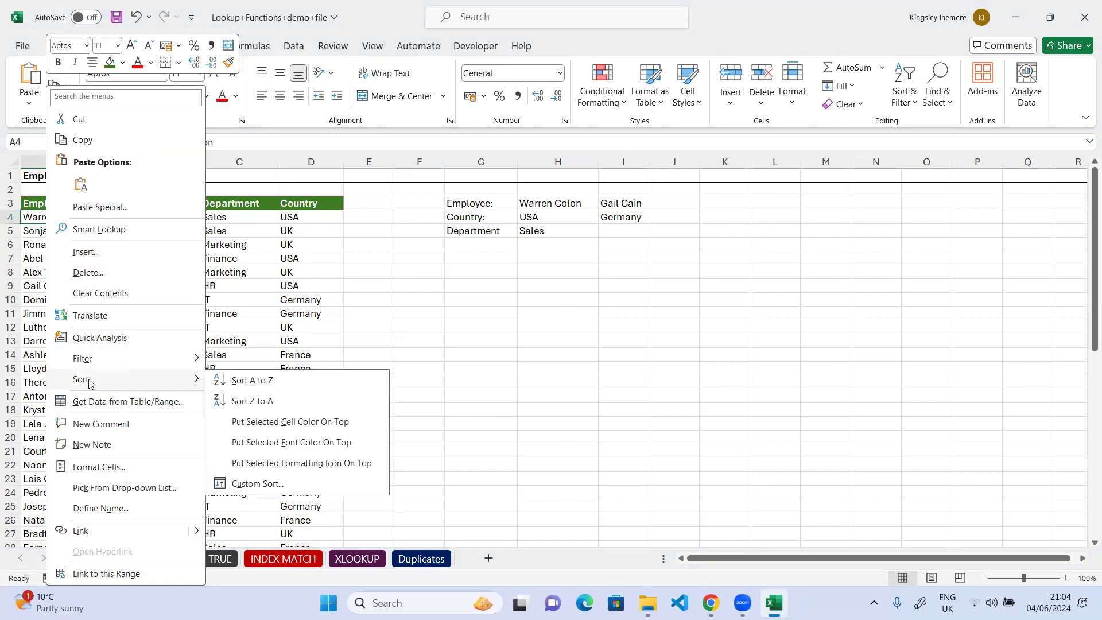
pyautogui.click(266, 379)
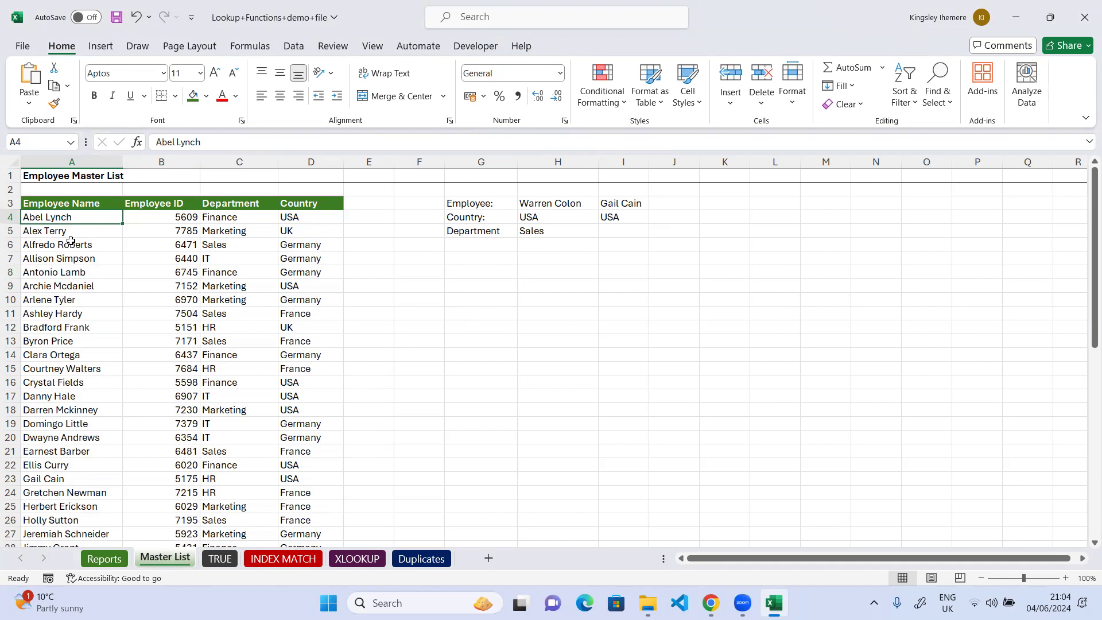
pyautogui.click(628, 220)
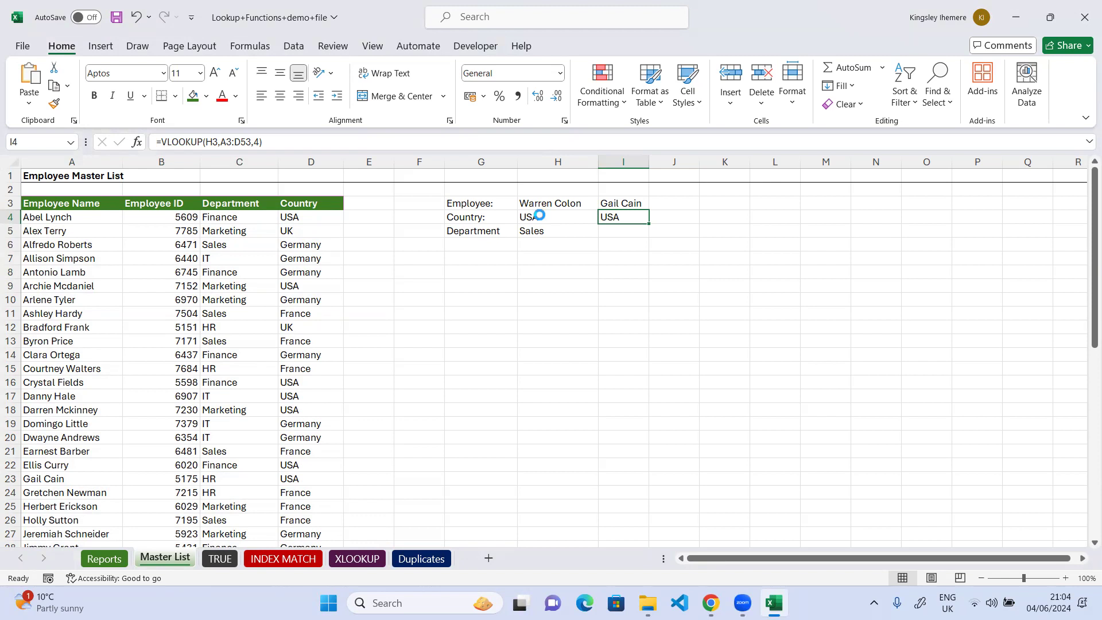
# - Undo the sort of the master list and compare the country in I4 with the country in row 9
pyautogui.hotkey('ctrl', 'z')
pyautogui.click(65, 350)
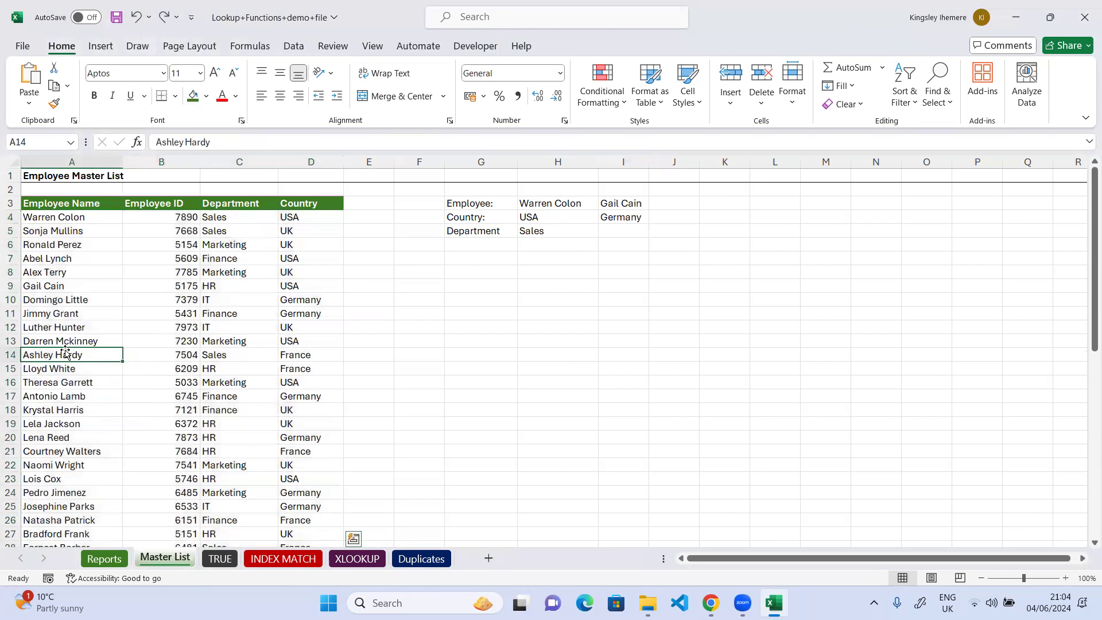
pyautogui.click(633, 221)
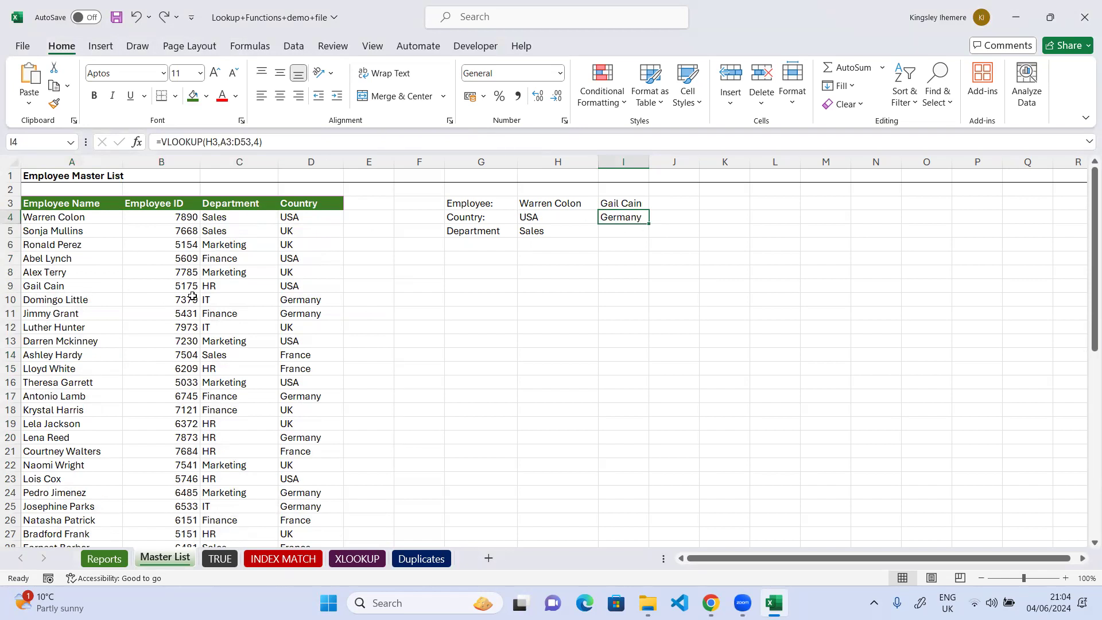
pyautogui.click(291, 287)
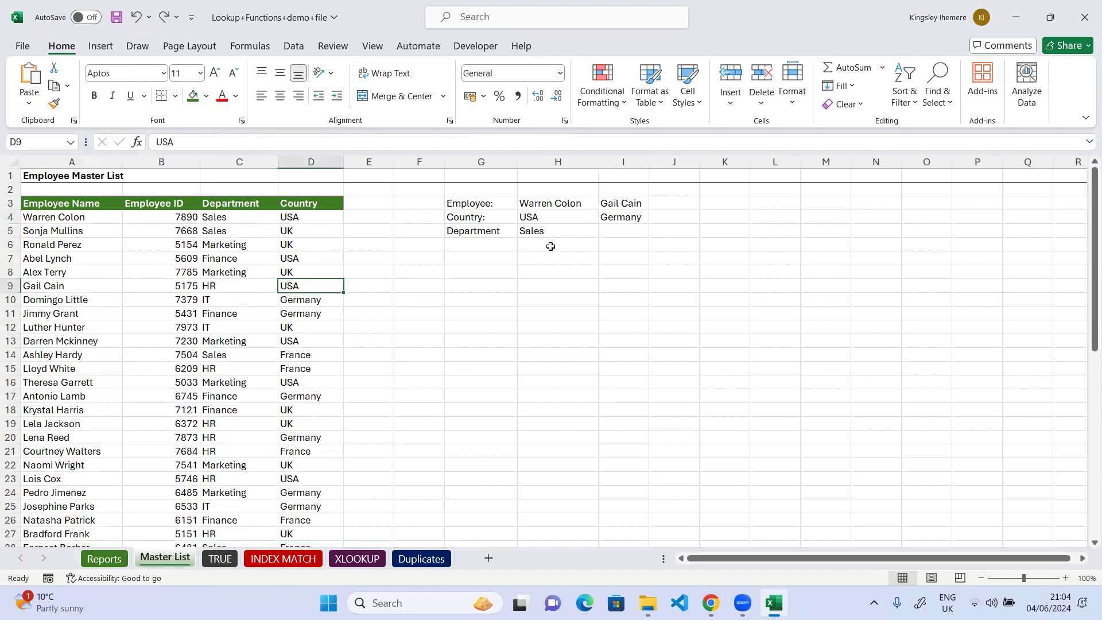
# - Add the exact-match argument 0 to the I4 formula, making it =VLOOKUP(H3,A3:D53,4,0)
pyautogui.click(634, 217)
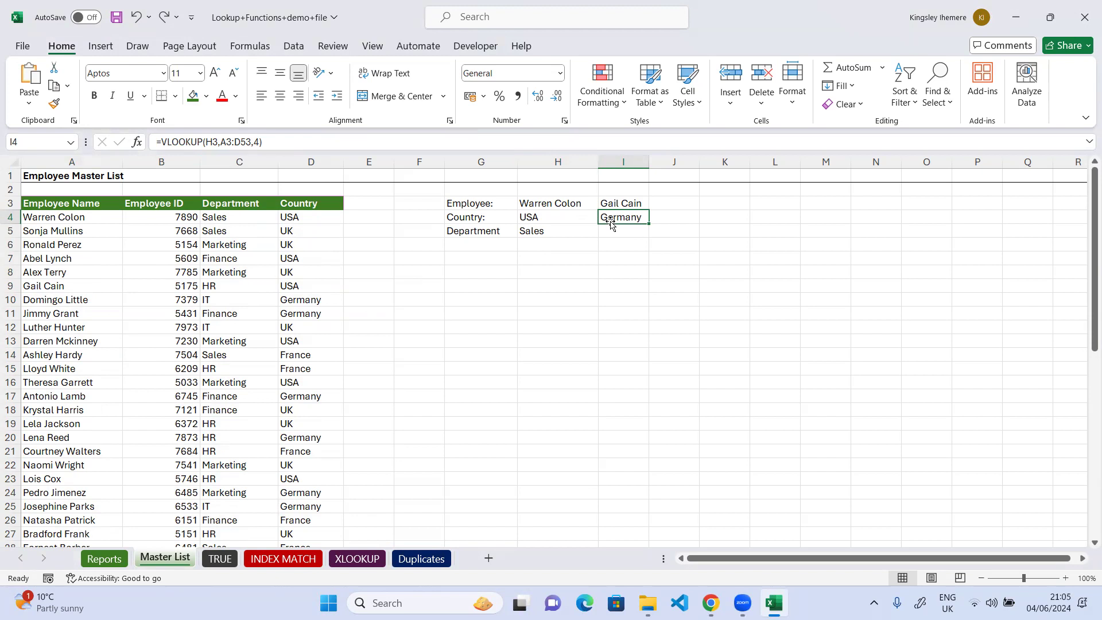
pyautogui.click(534, 218)
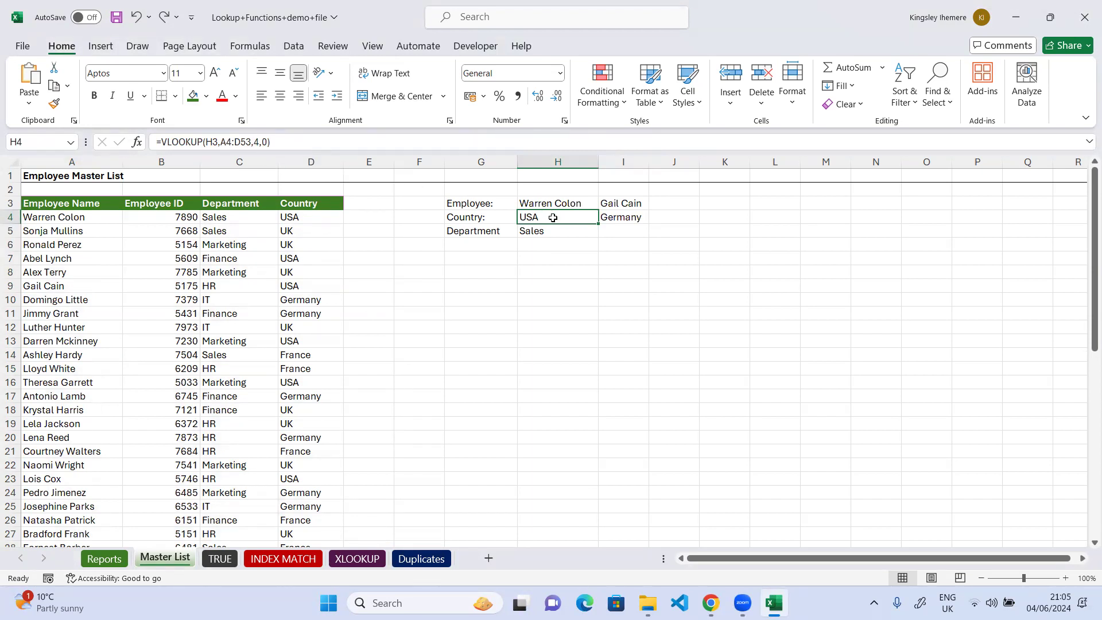
pyautogui.click(616, 221)
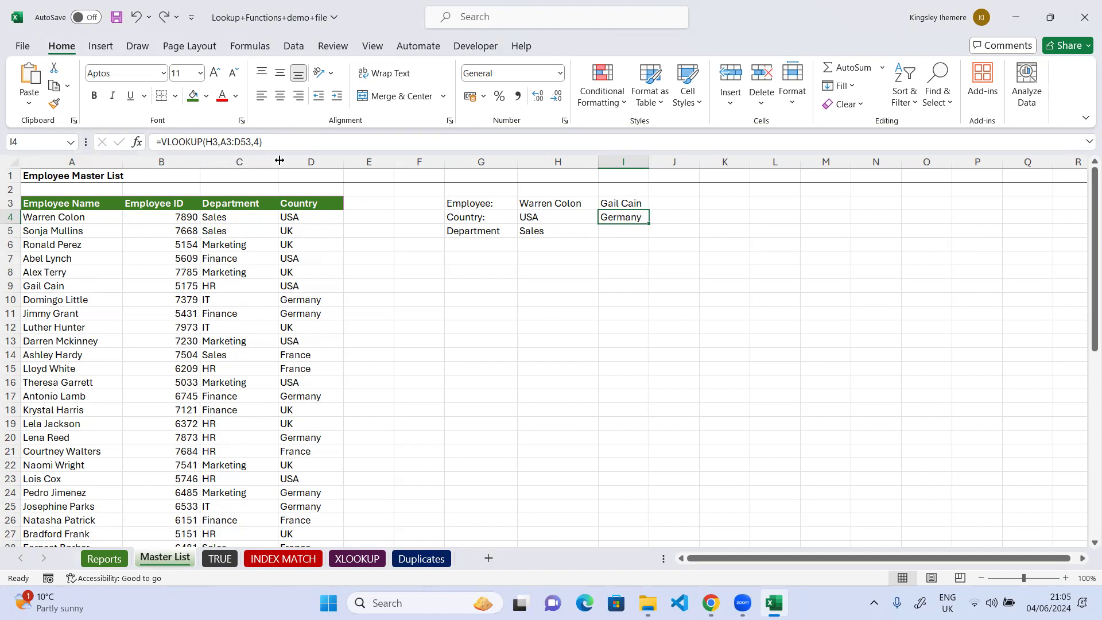
pyautogui.click(258, 141)
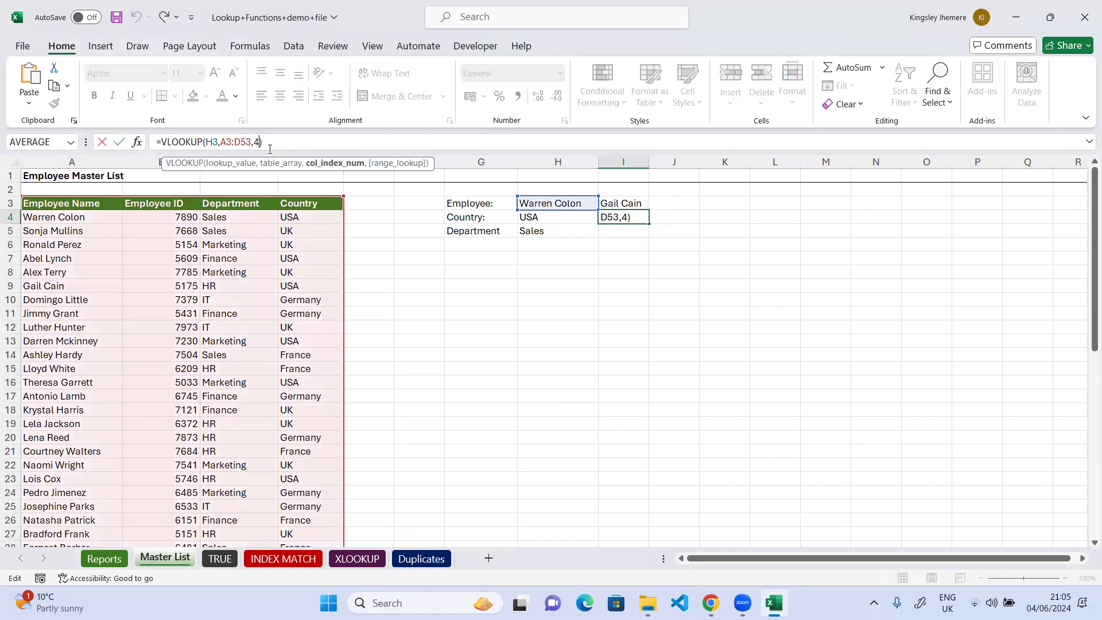
pyautogui.write(',0')
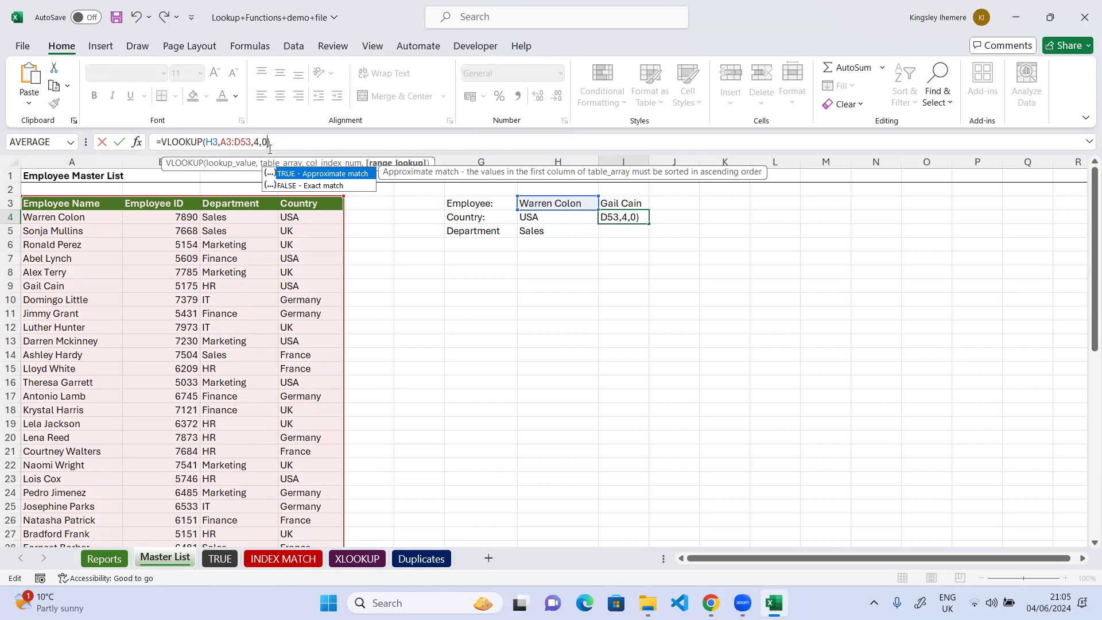
pyautogui.click(118, 141)
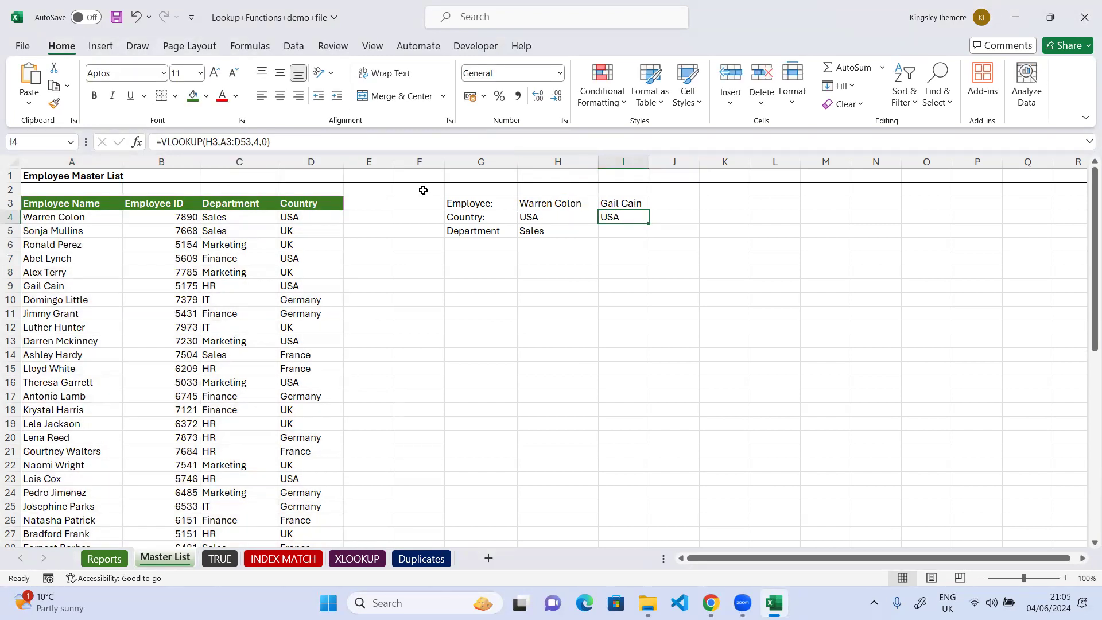
# - Remove the exact-match argument from the I4 formula, making it =VLOOKUP(H3,A3:D53,4)
pyautogui.click(269, 141)
pyautogui.click(268, 142)
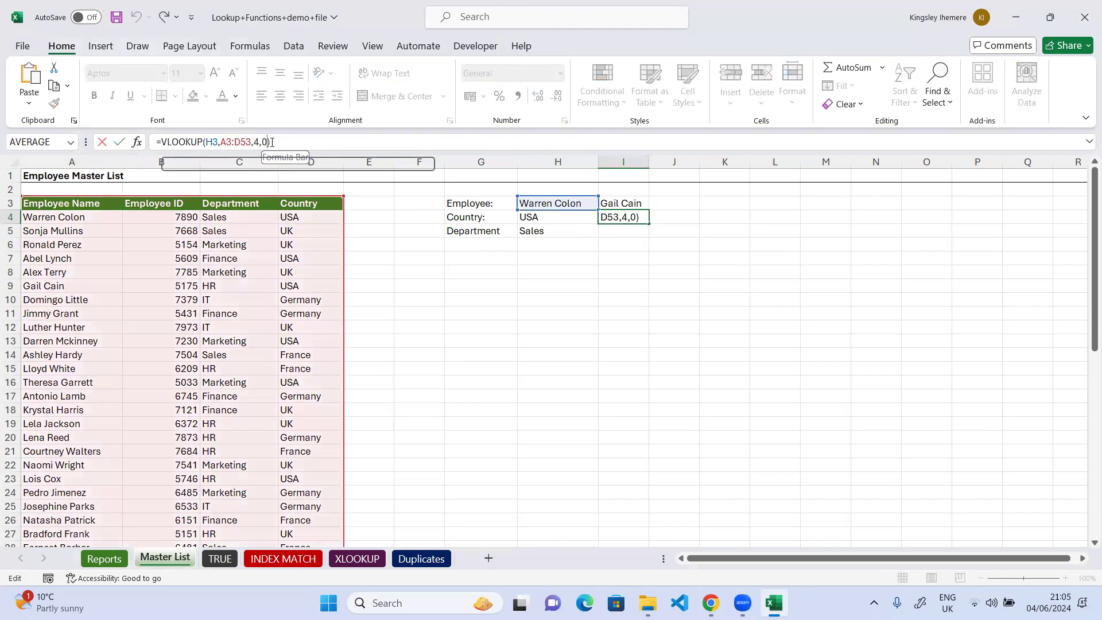
pyautogui.press('BackSpace')
pyautogui.press('BackSpace')
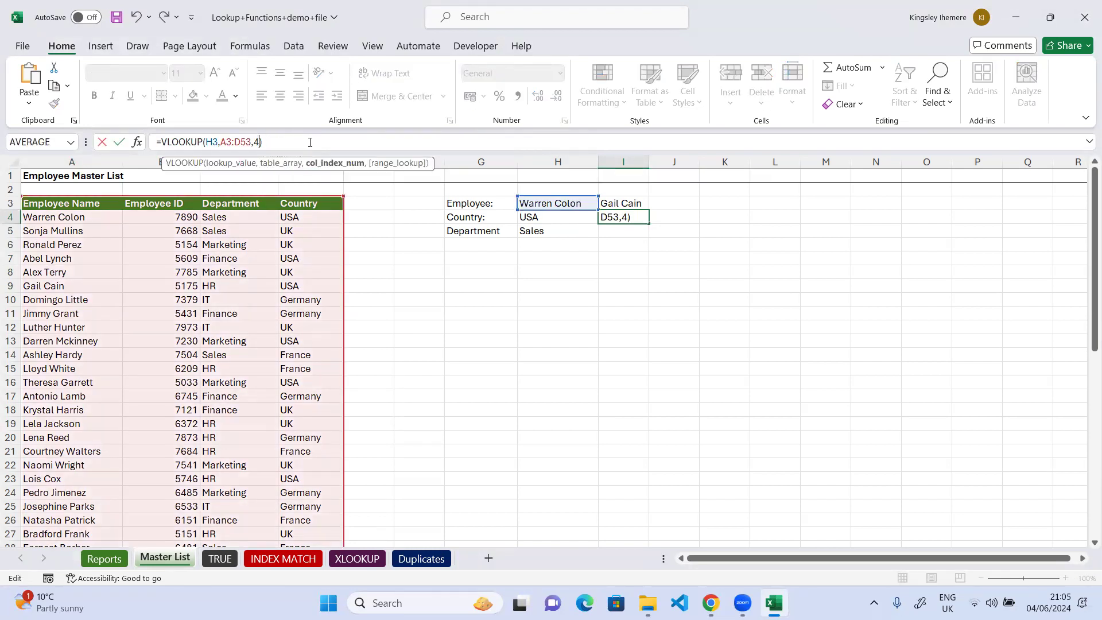
pyautogui.click(119, 141)
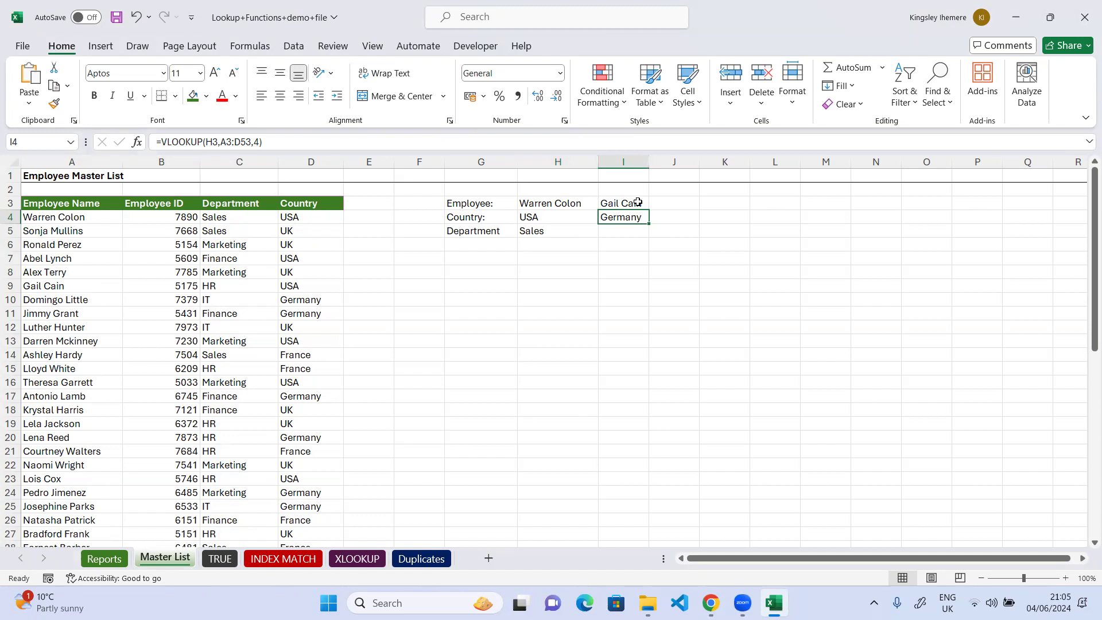
# - Sort the unsorted master list by Employee Name from A to Z and compare the lookup formulas in I4 and H4
pyautogui.click(56, 272)
pyautogui.rightClick(57, 272)
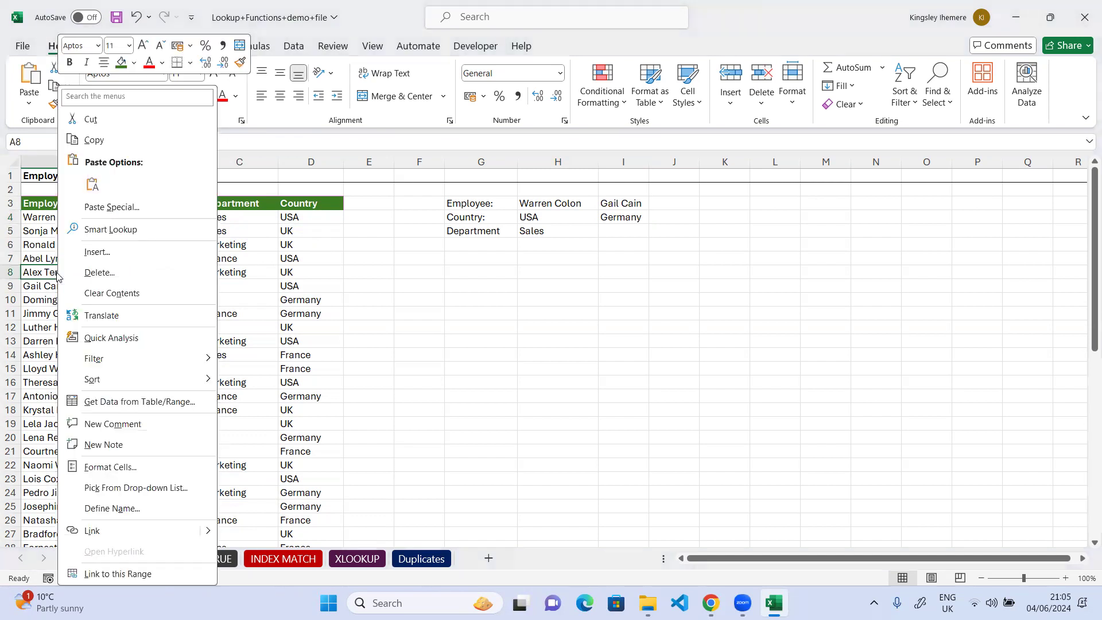
pyautogui.moveTo(110, 385)
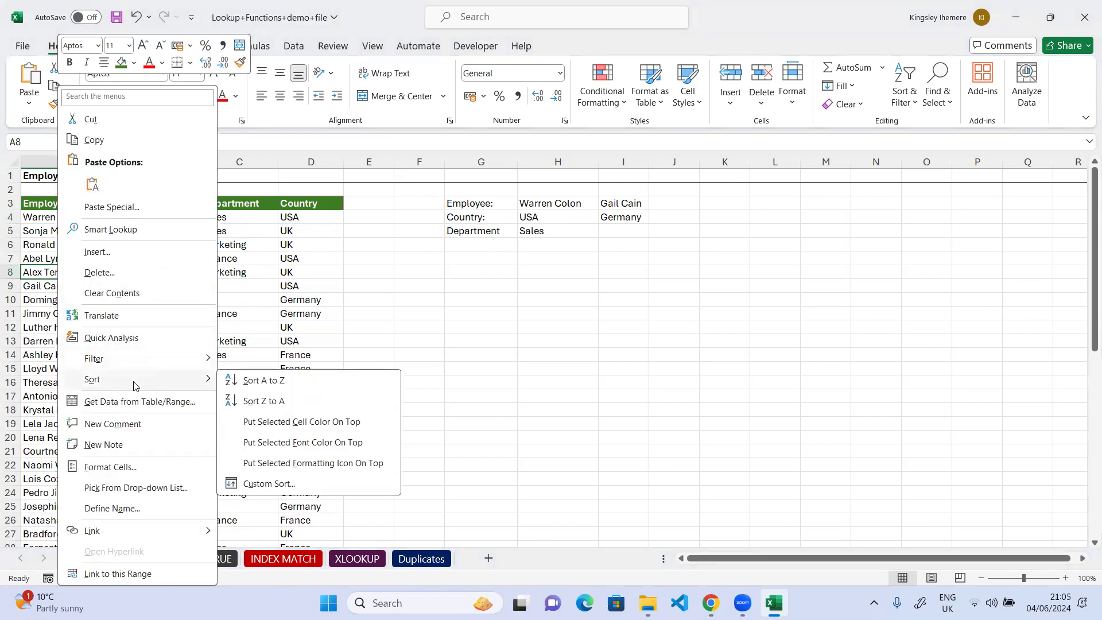
pyautogui.click(263, 380)
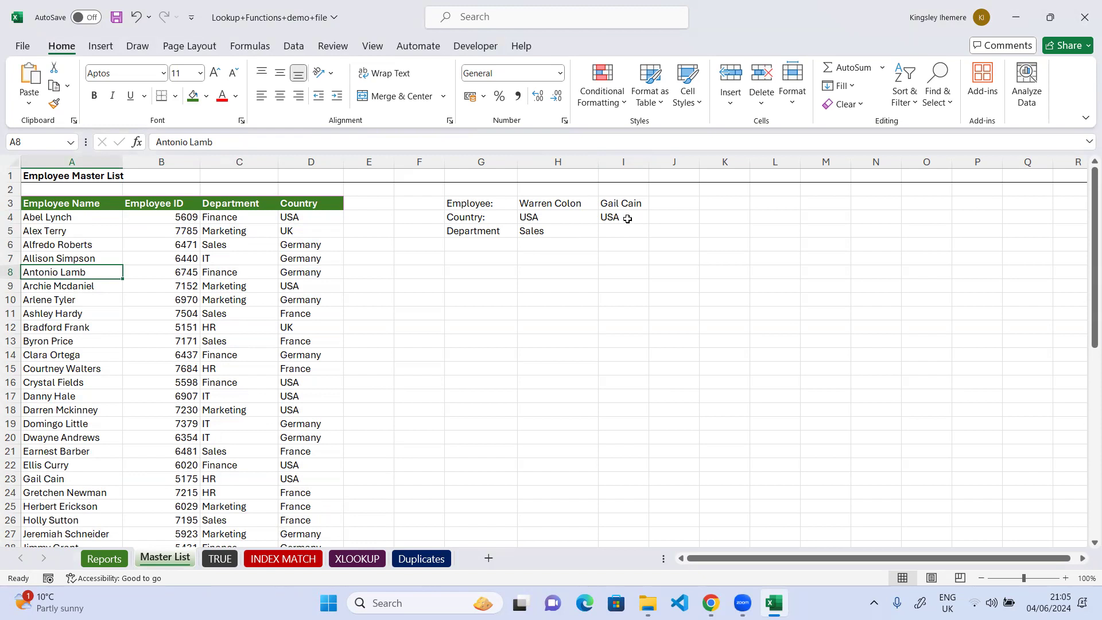
pyautogui.click(627, 218)
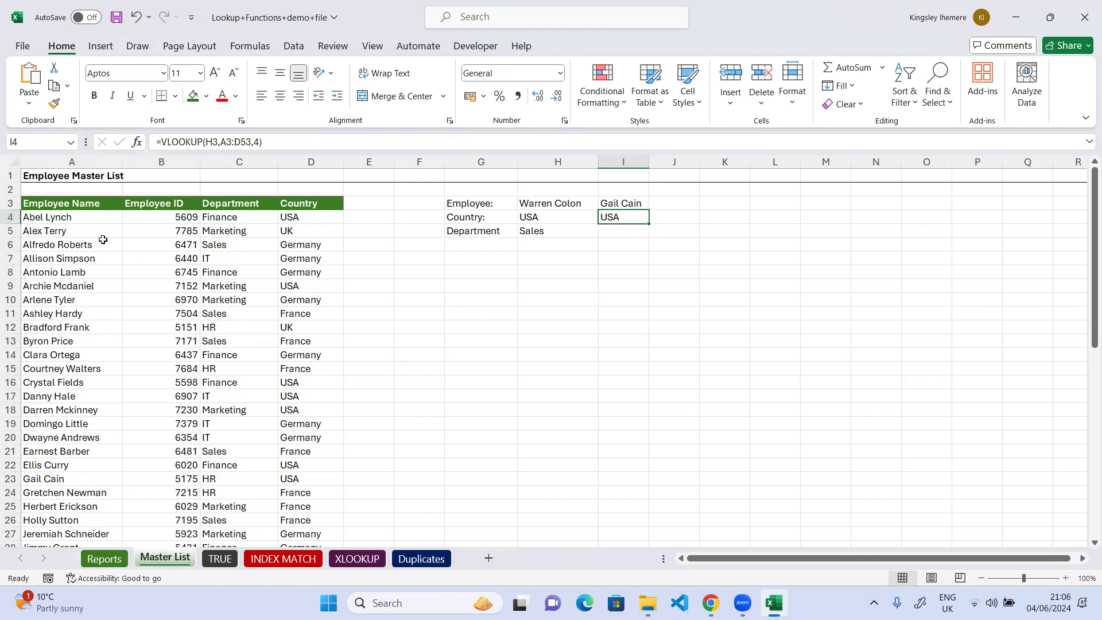
pyautogui.click(62, 240)
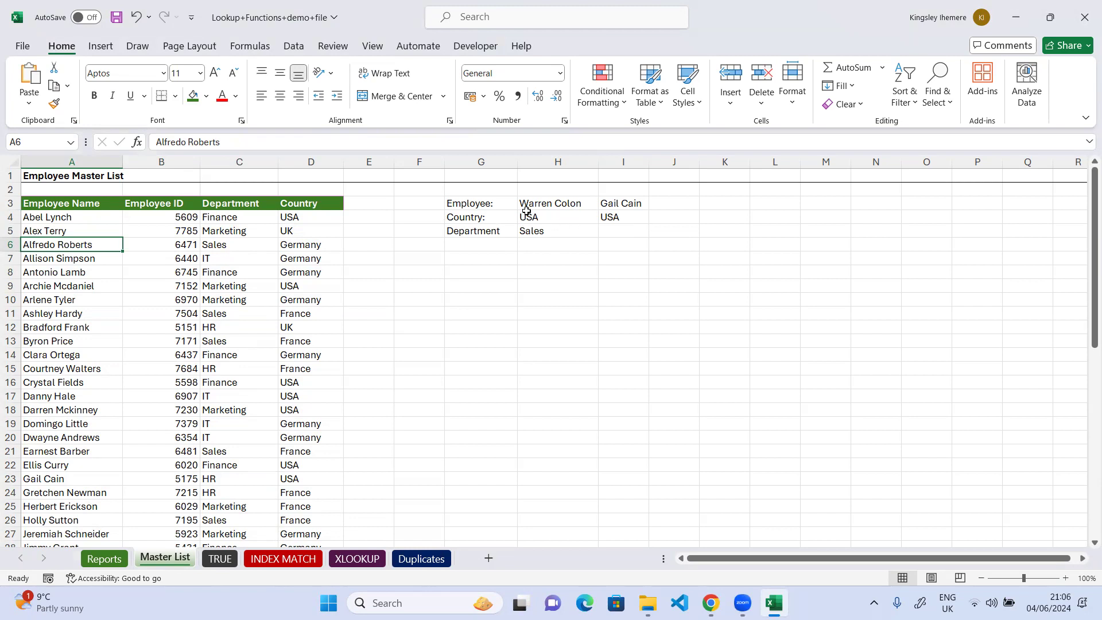
pyautogui.click(555, 215)
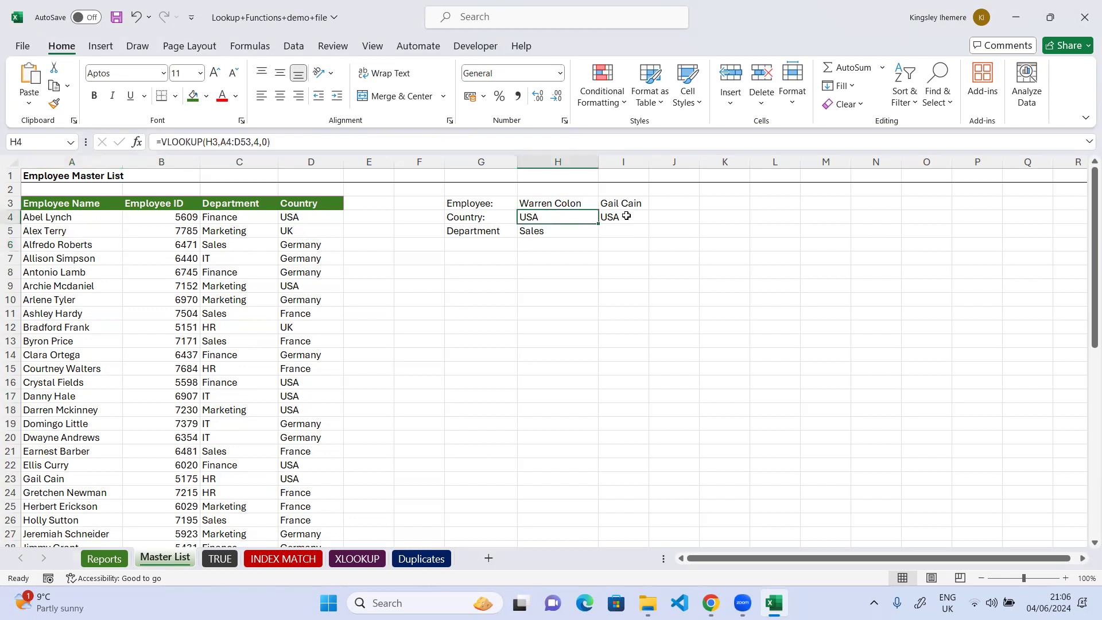
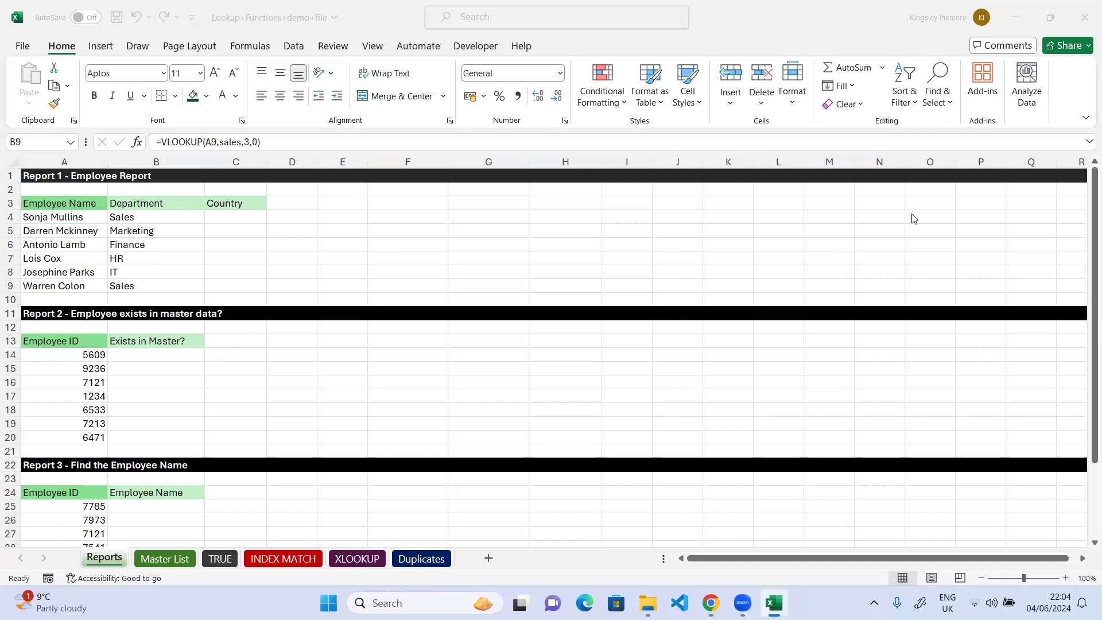
# - Undo the VLOOKUP department entries in B4:B9 of Report 1 on the Reports sheet and select B4
pyautogui.click(141, 286)
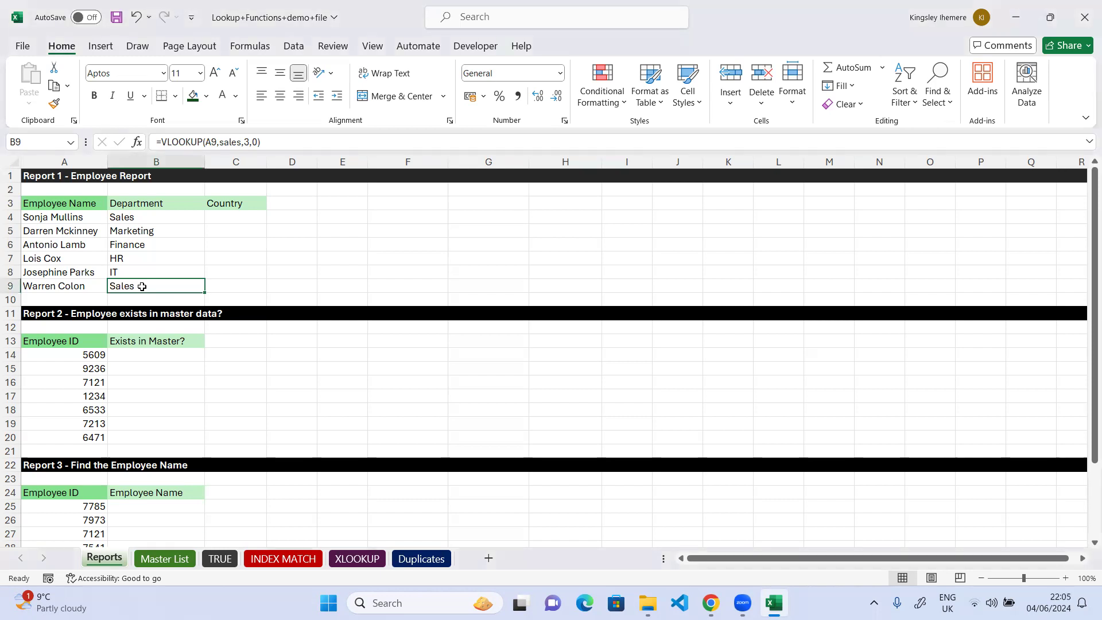
pyautogui.hotkey('ctrl', 'z')
pyautogui.hotkey('ctrl', 'z')
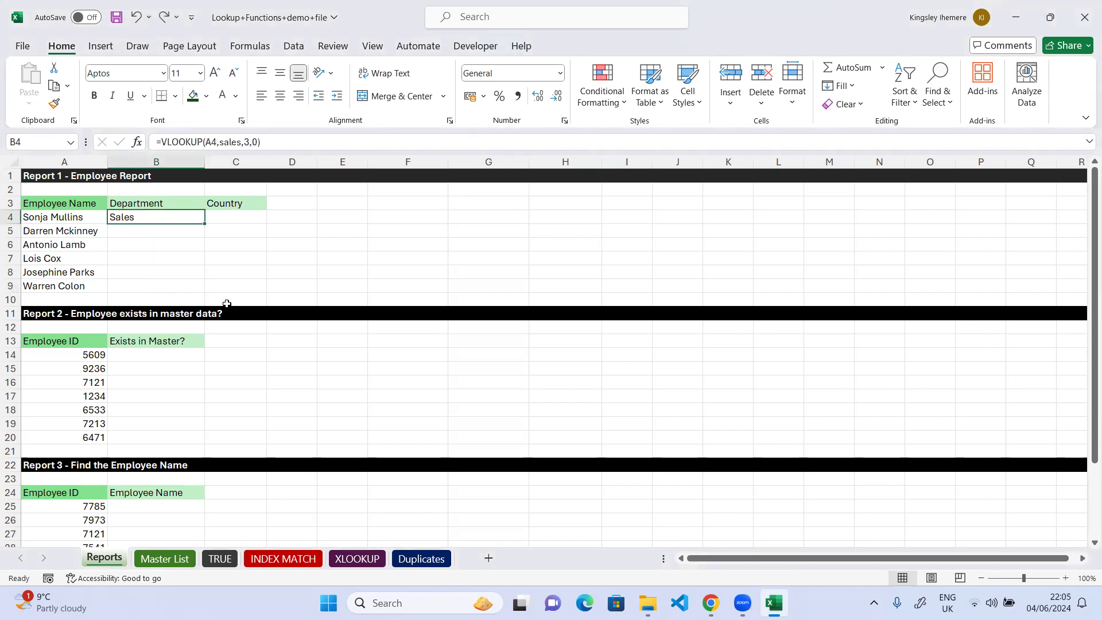
pyautogui.hotkey('ctrl', 'z')
pyautogui.click(275, 247)
pyautogui.click(153, 220)
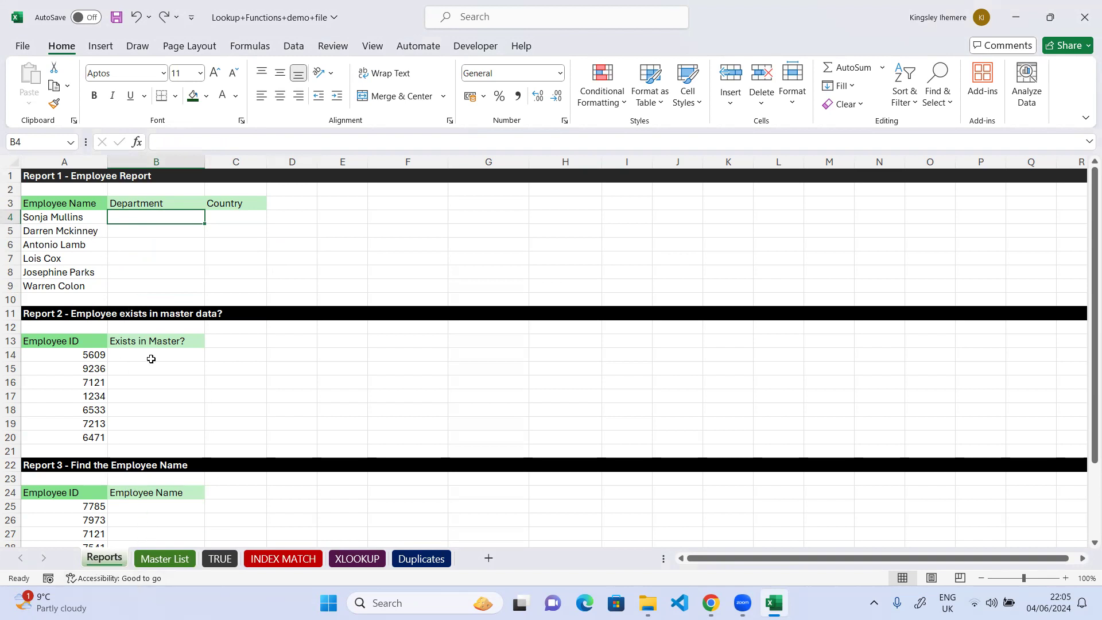
# - Switch to the Master List sheet and select the Employee Name header in A3 of the employee table
pyautogui.click(175, 554)
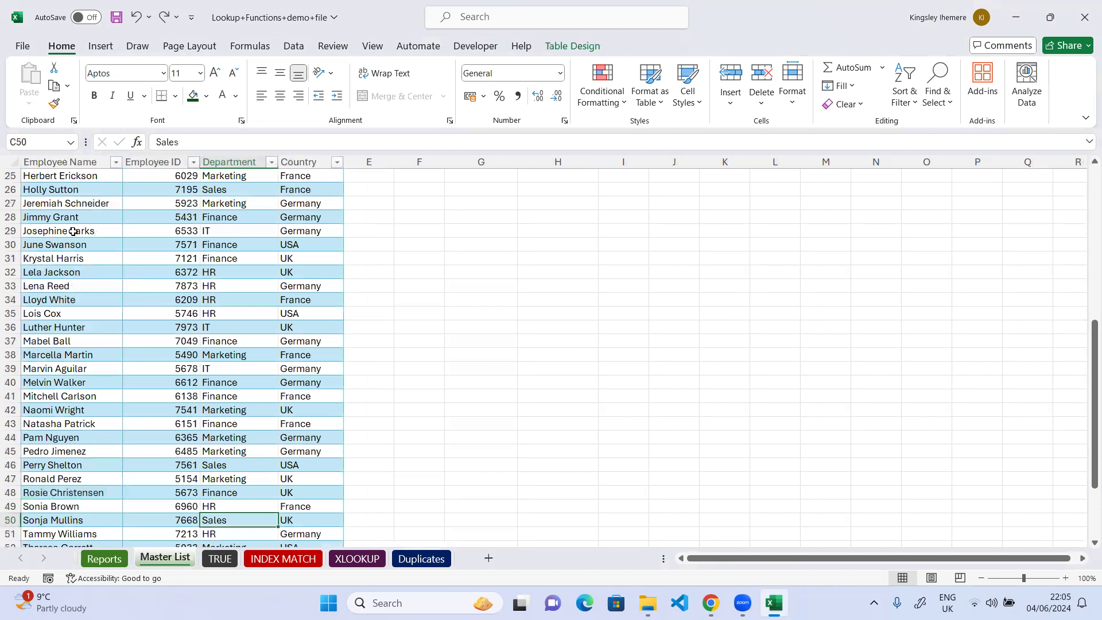
pyautogui.scroll(5, 138, 248)
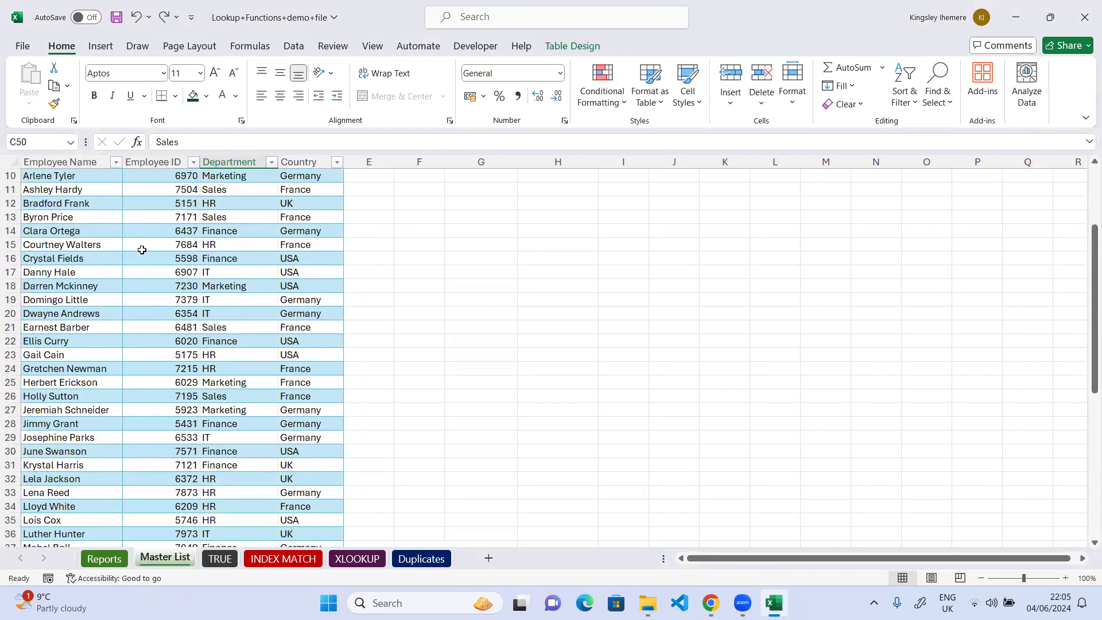
pyautogui.scroll(3, 141, 250)
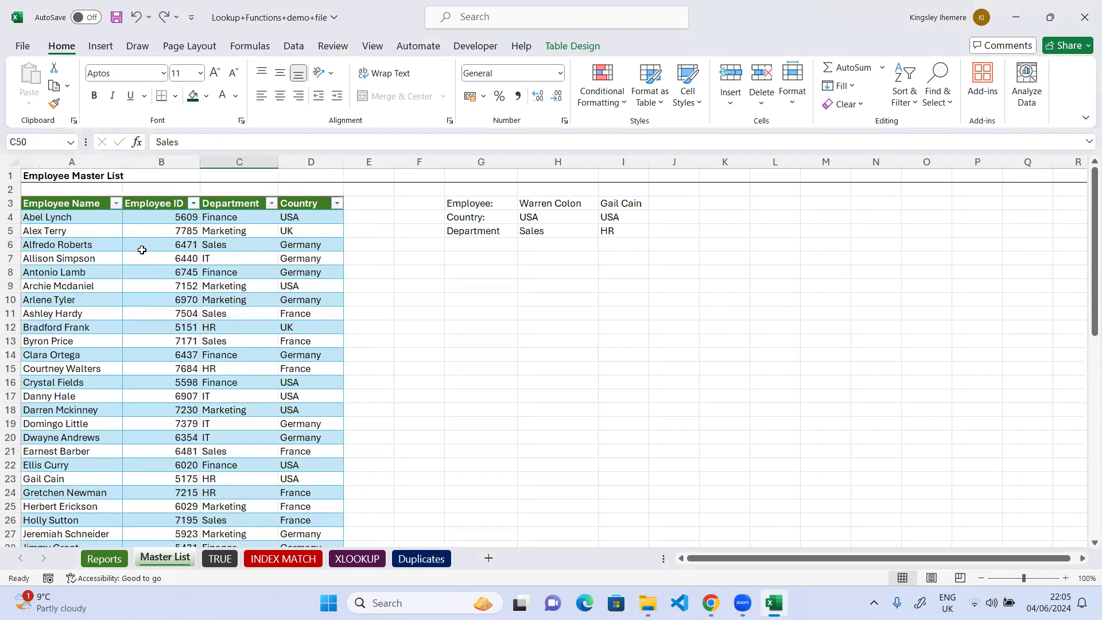
pyautogui.click(74, 205)
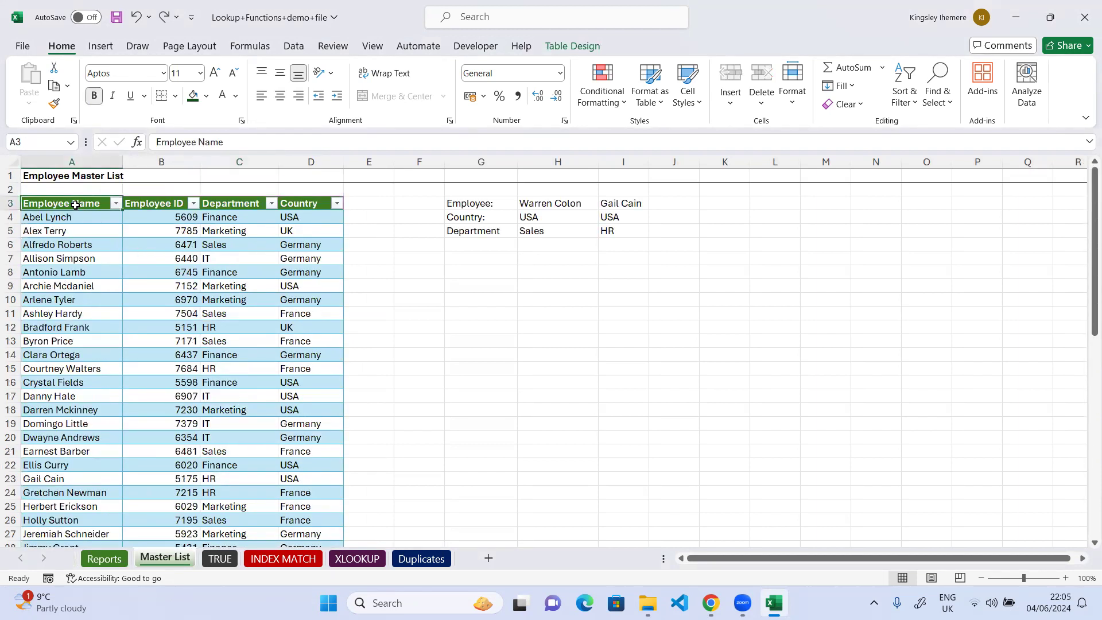
# - Convert the employee table on the Master List sheet to a normal range
pyautogui.click(87, 243)
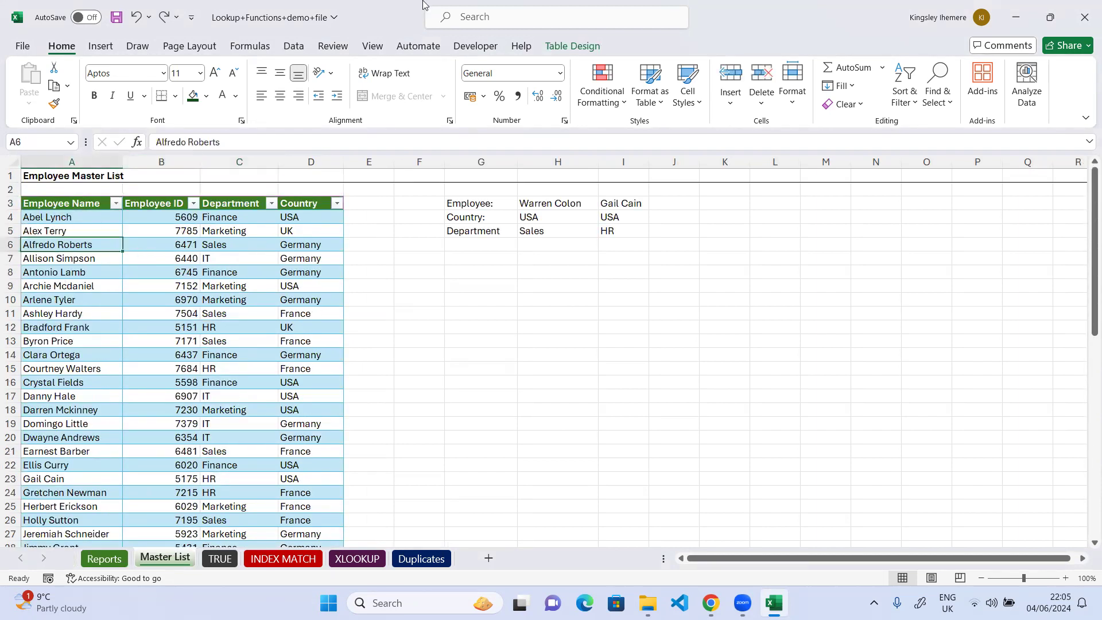
pyautogui.click(574, 46)
pyautogui.click(155, 104)
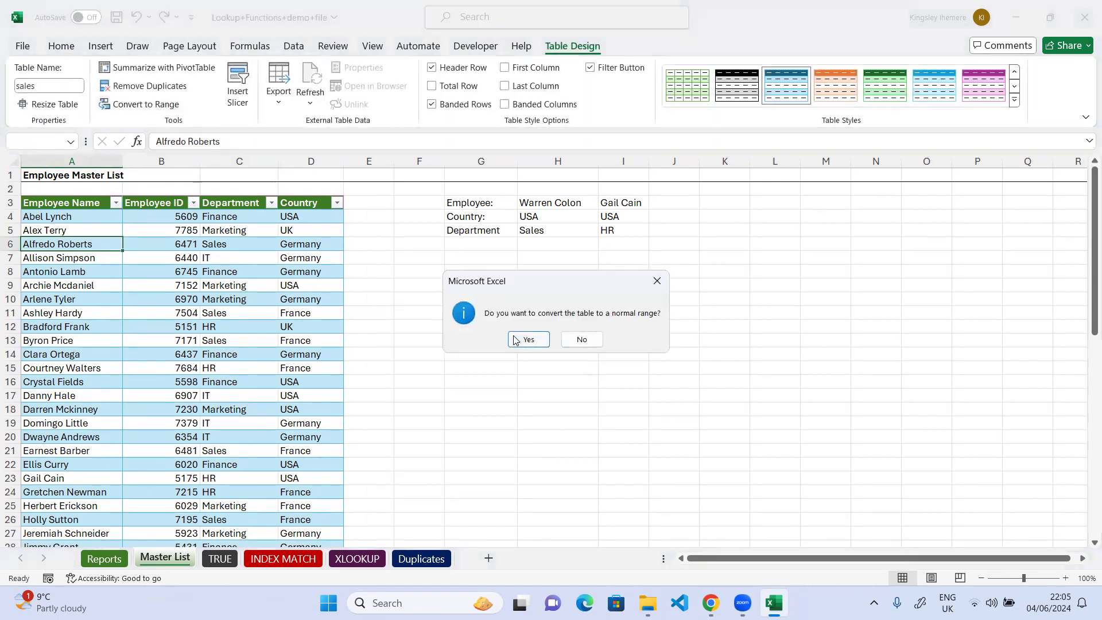
pyautogui.click(526, 339)
pyautogui.click(207, 313)
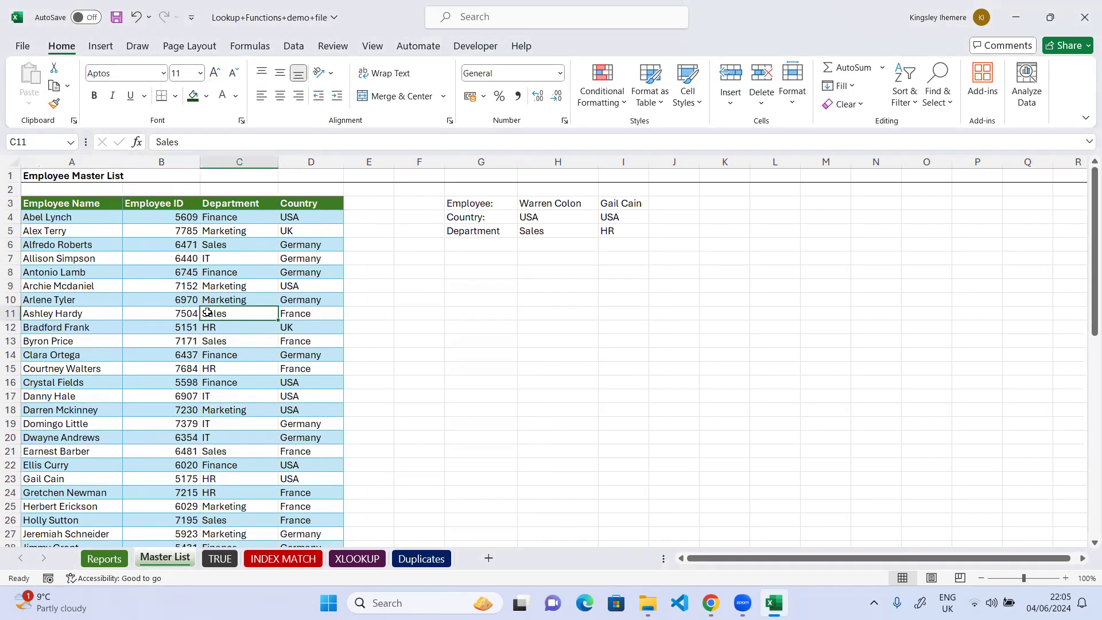
# - Begin a LOOKUP formula in B4 of Report 1 on the Reports sheet with A4 as the lookup value
pyautogui.click(104, 558)
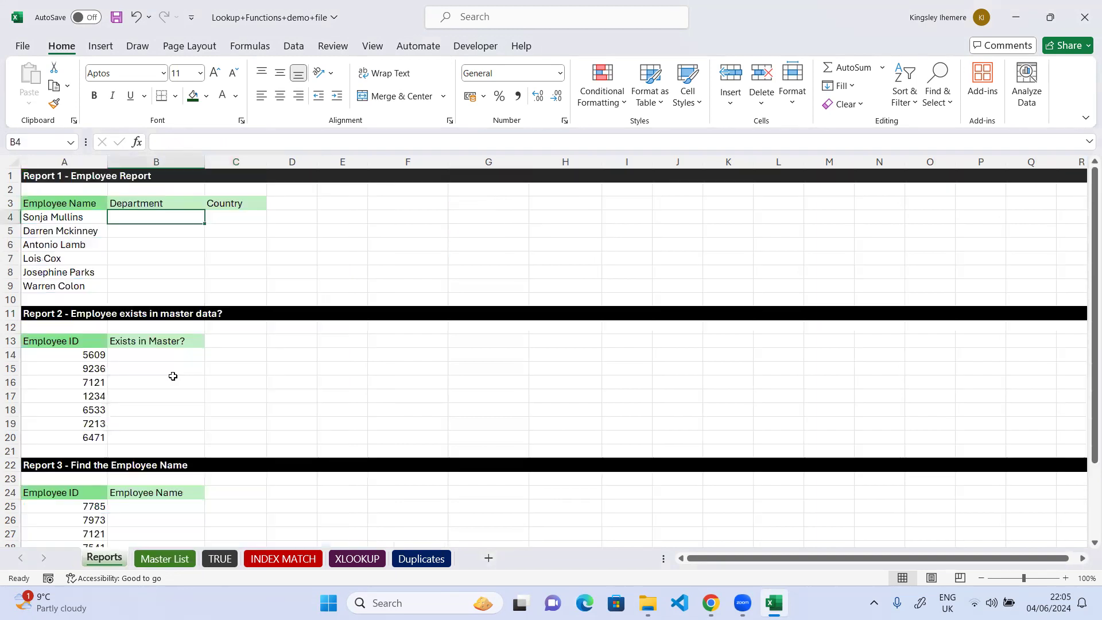
pyautogui.write('=')
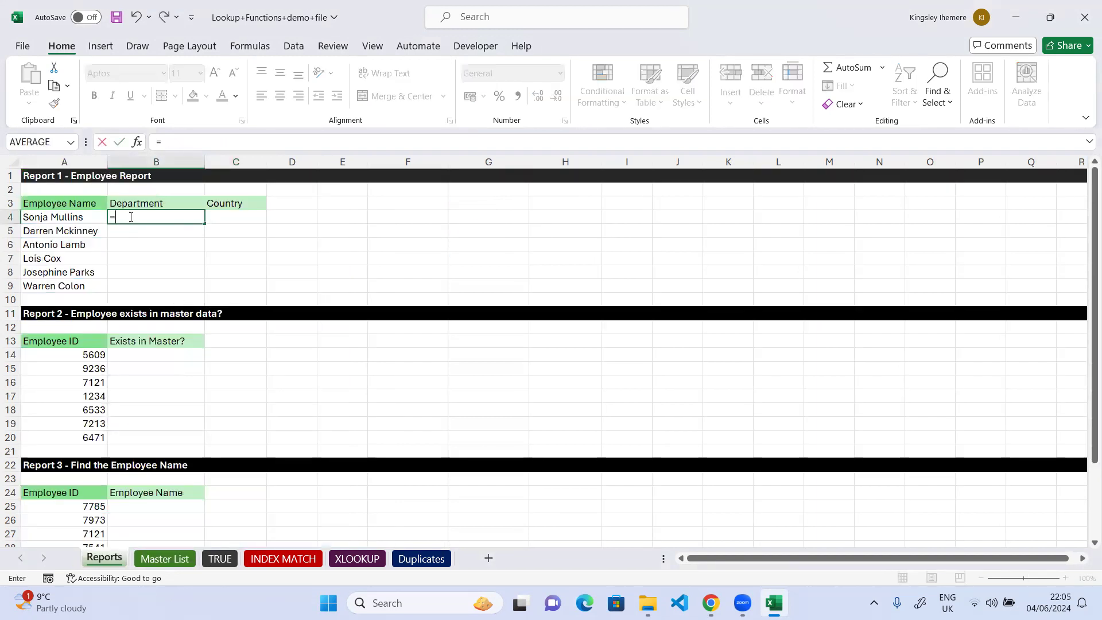
pyautogui.write('loo')
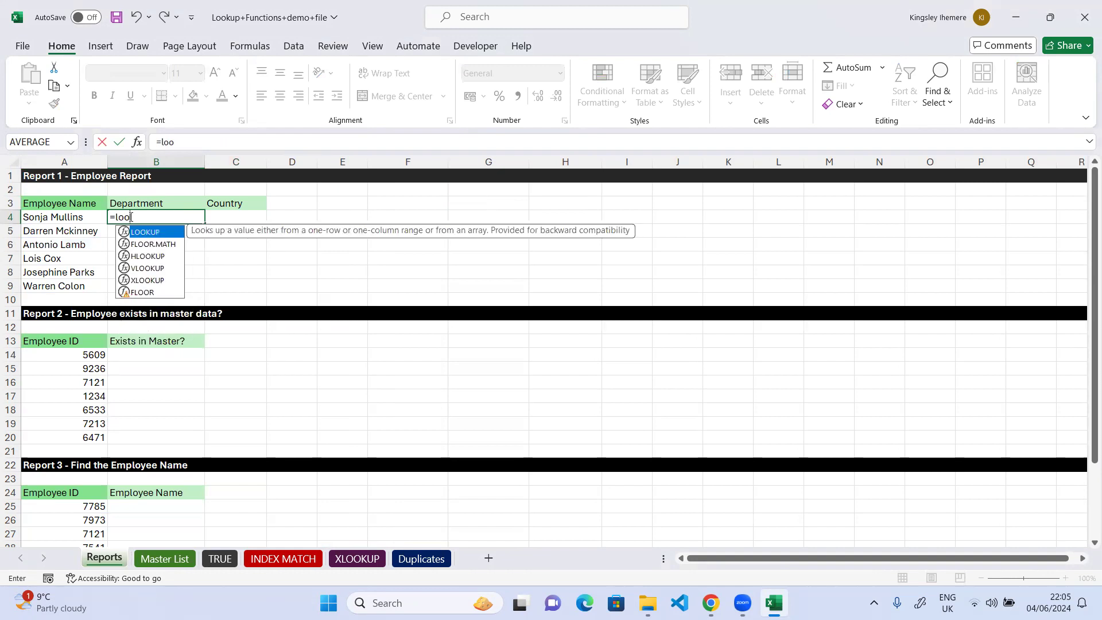
pyautogui.press('Tab')
pyautogui.click(84, 215)
pyautogui.write(',')
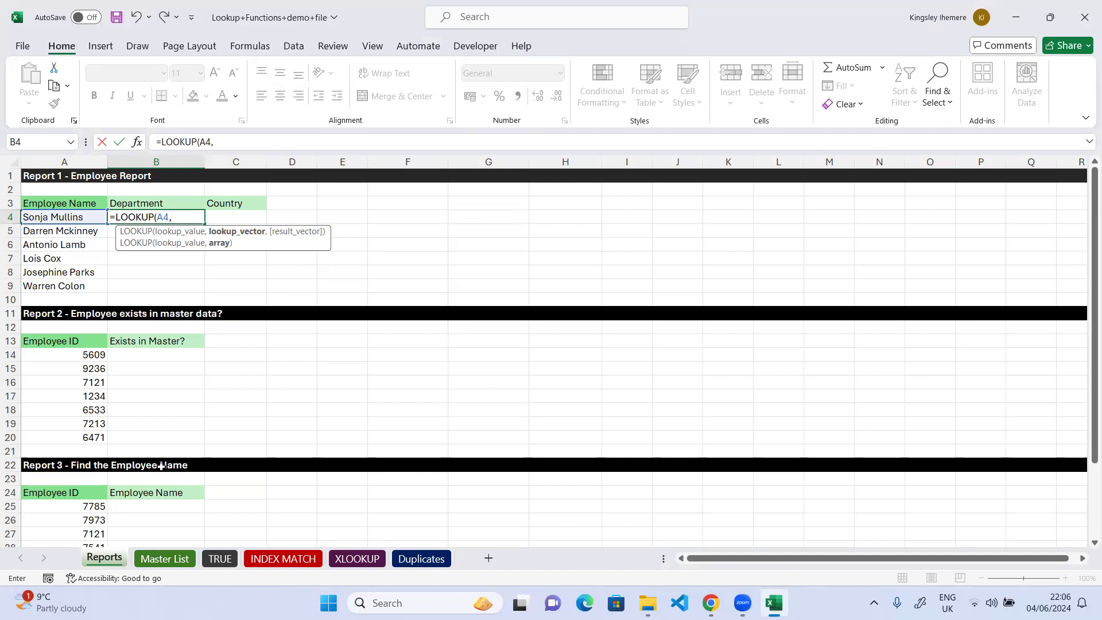
# - Try to complete the B4 formula as =LOOKUP(A4,'Master List'!A4:D55,3,0)
pyautogui.click(165, 558)
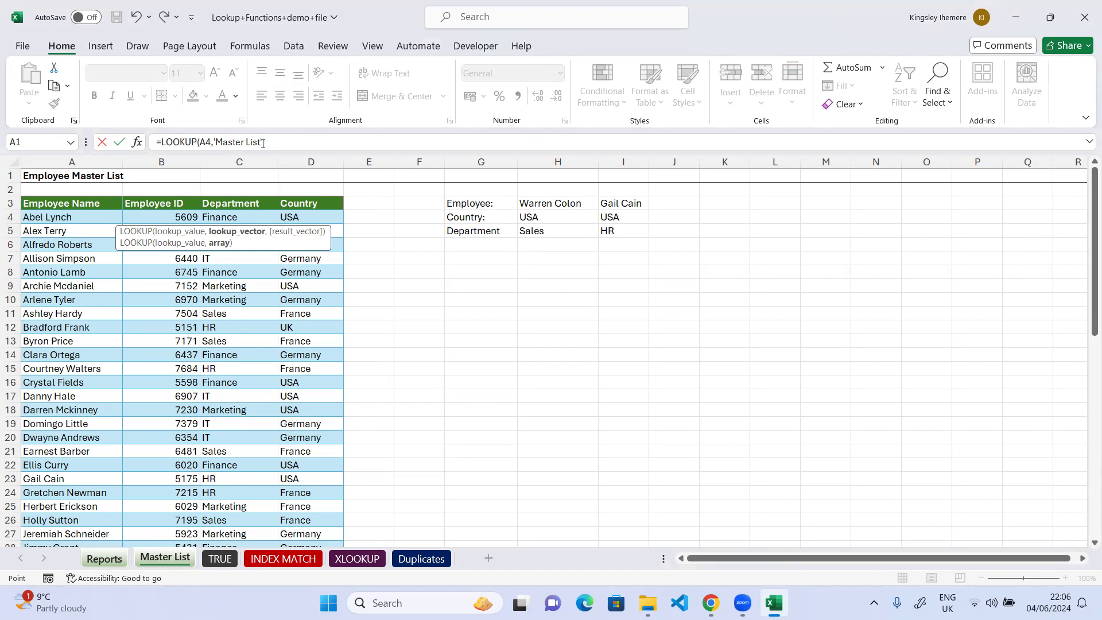
pyautogui.write("'!")
pyautogui.moveTo(55, 217); pyautogui.dragTo(320, 521)
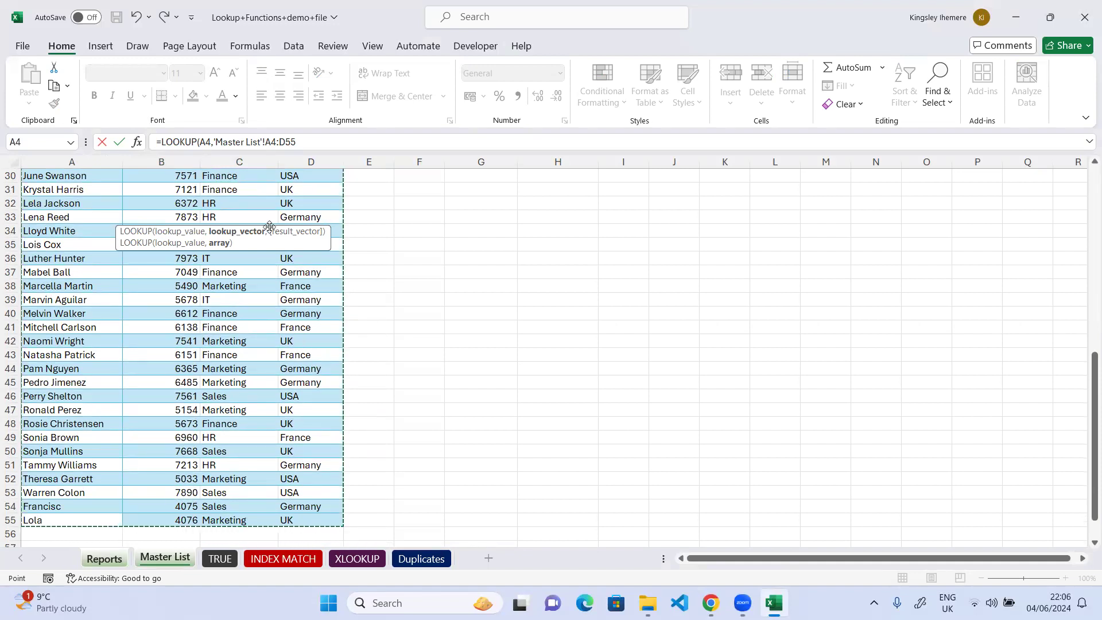
pyautogui.write(',')
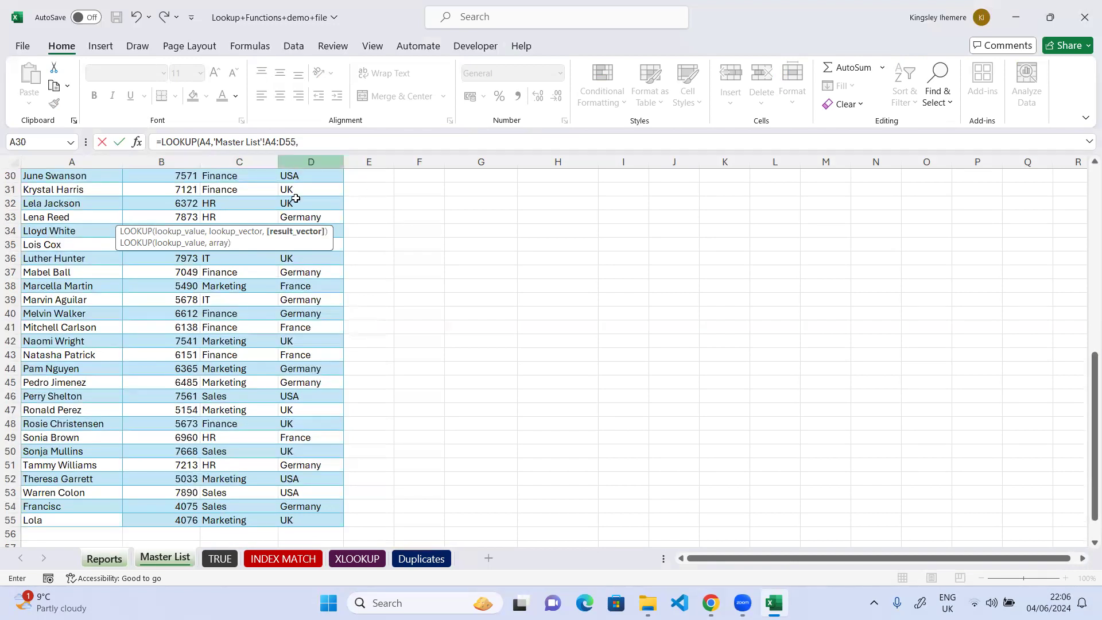
pyautogui.scroll(10, 420, 281)
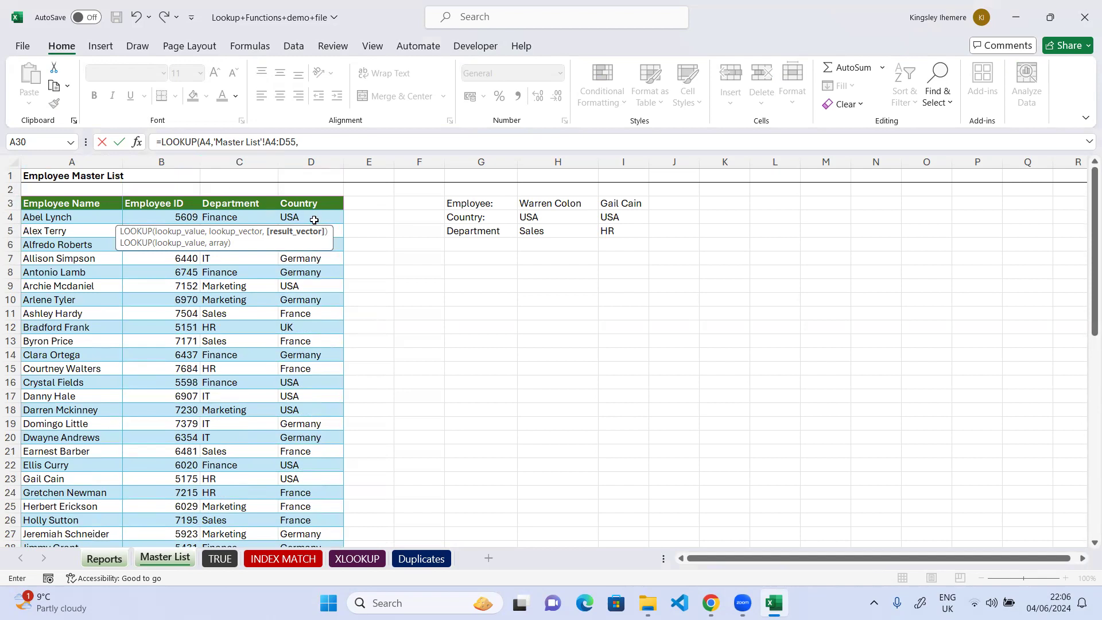
pyautogui.write(',0')
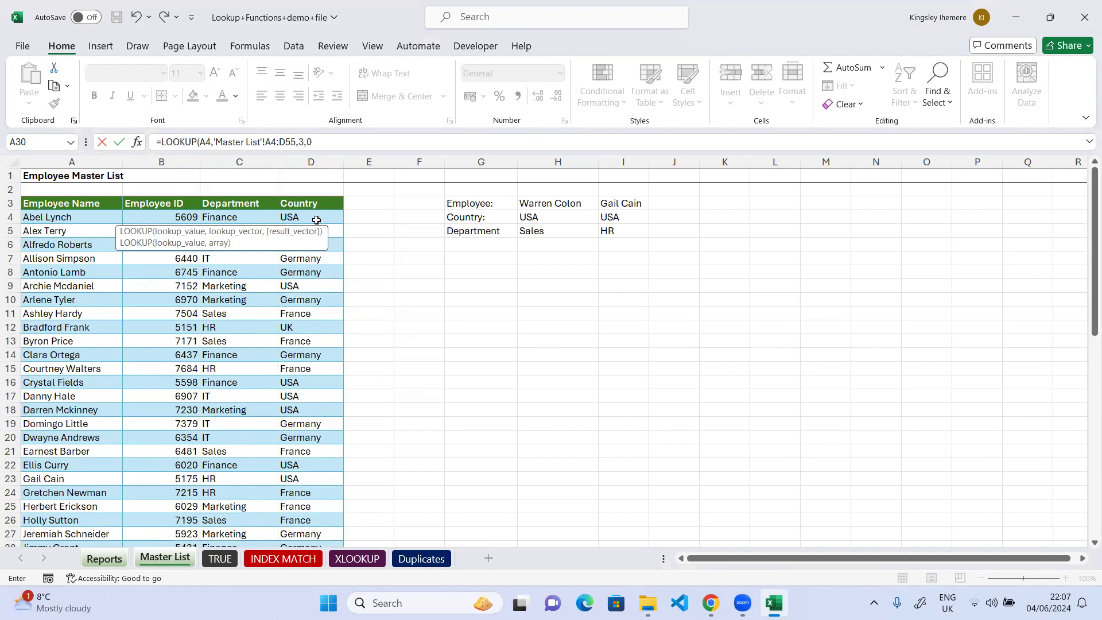
pyautogui.write(')')
pyautogui.click(119, 142)
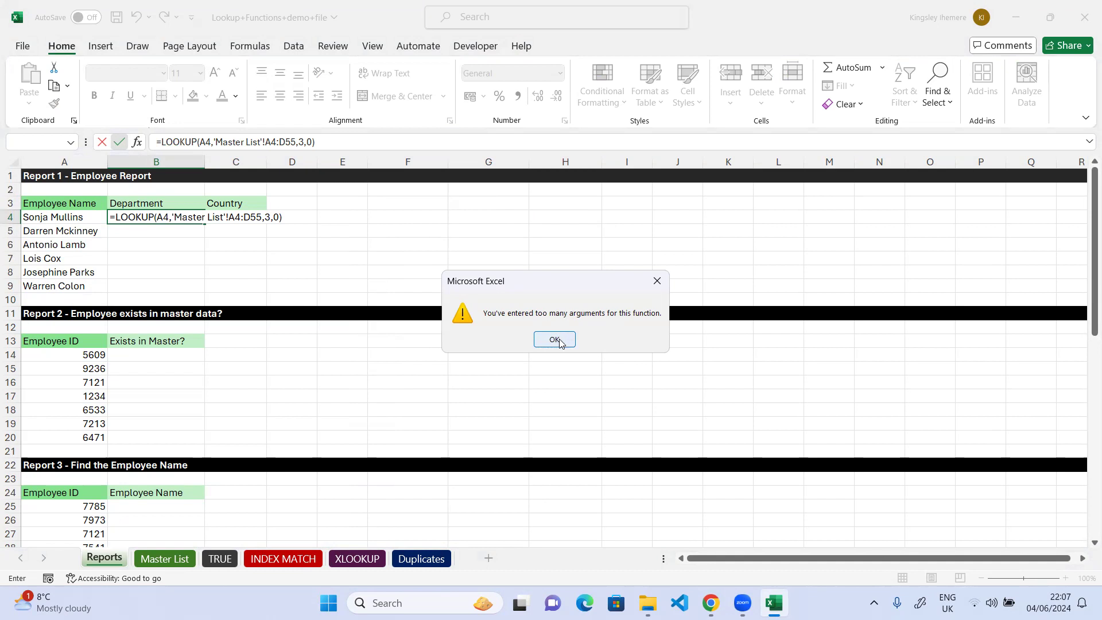
pyautogui.click(559, 342)
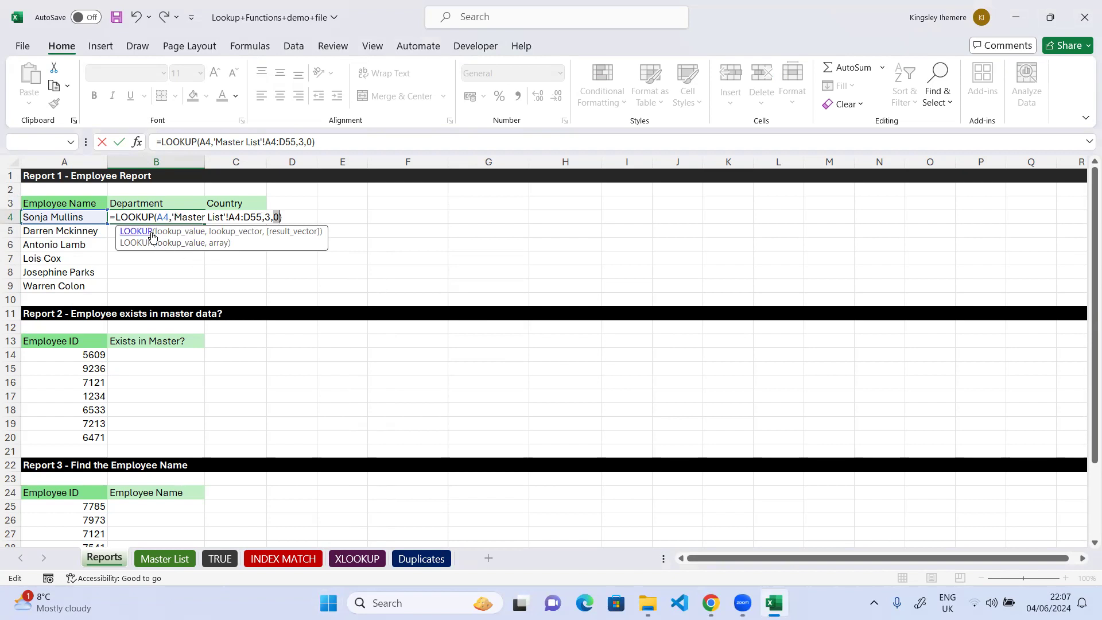
# - Change the B4 function to VLOOKUP, giving =VLOOKUP(A4,'Master List'!A4:D55,3,0), and fill it down to B9
pyautogui.click(117, 217)
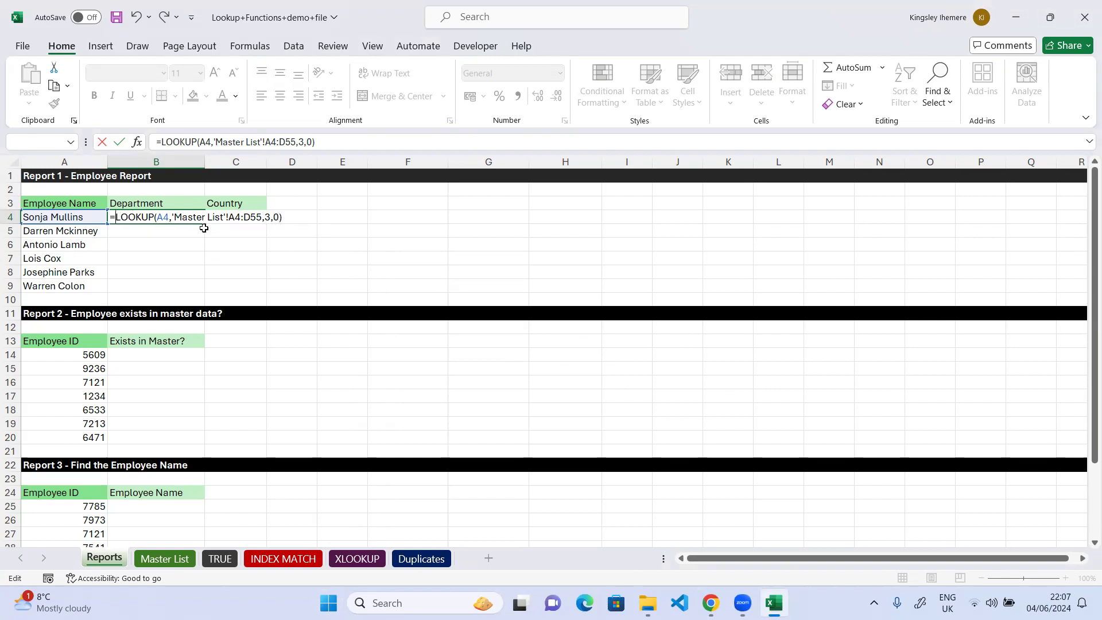
pyautogui.write('V')
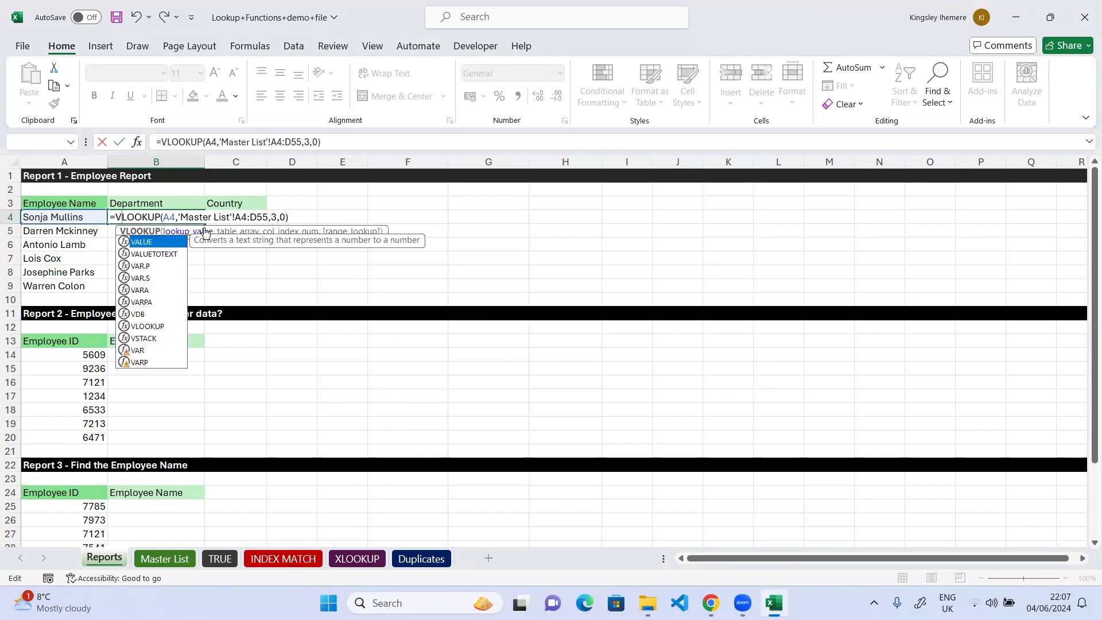
pyautogui.click(276, 218)
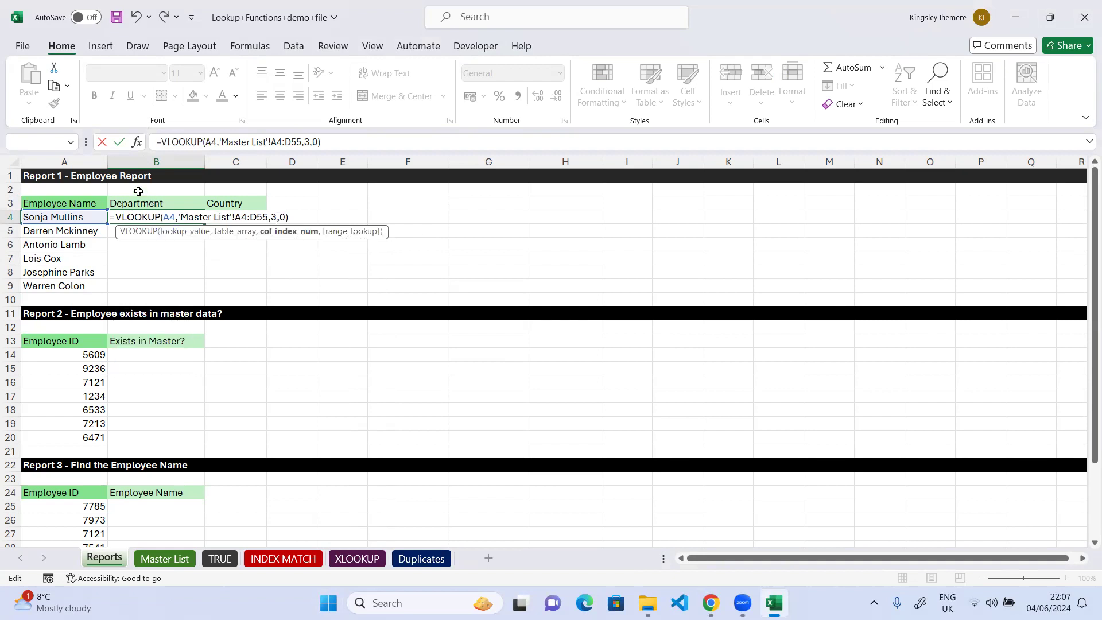
pyautogui.click(119, 142)
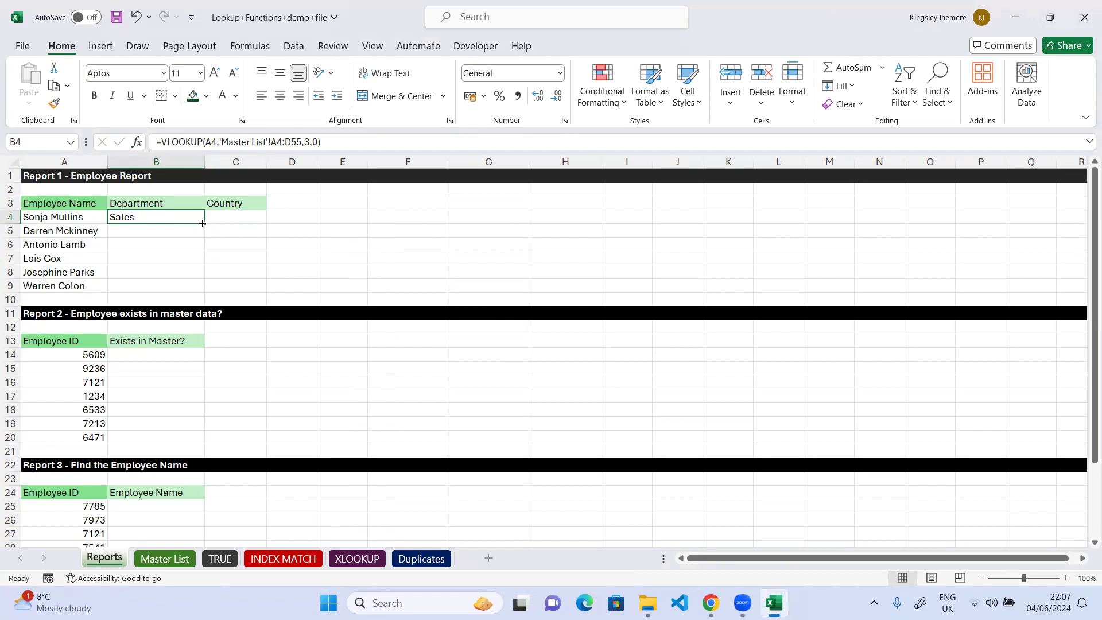
pyautogui.moveTo(205, 224); pyautogui.dragTo(205, 293)
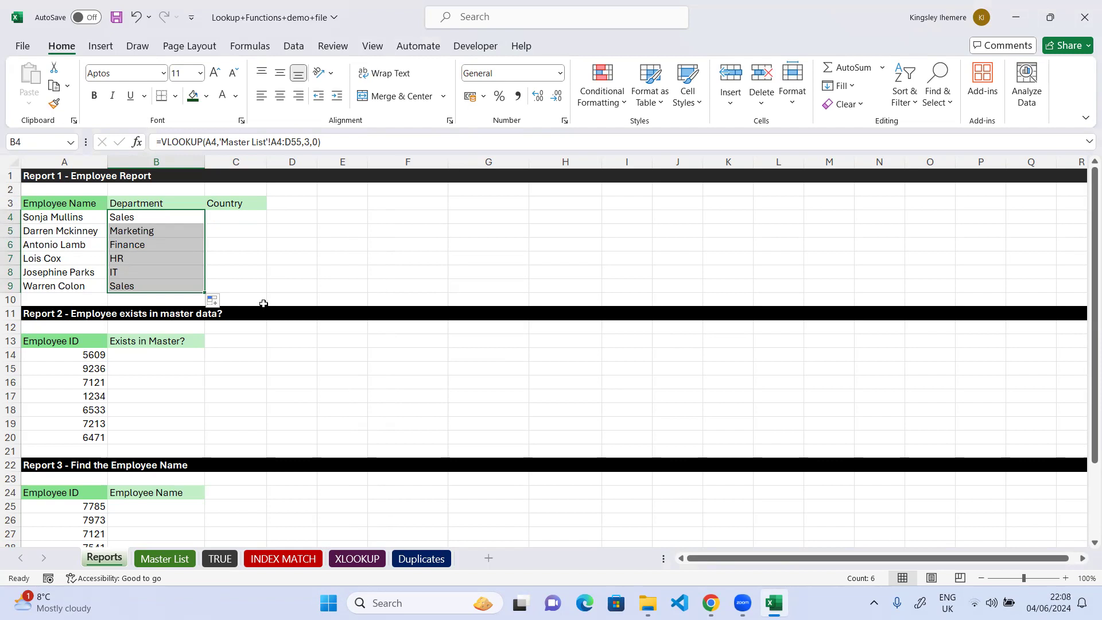
# - Select C4 under Country in Report 1, and return to cell A5 of the employee list on the Master List sheet
pyautogui.click(235, 222)
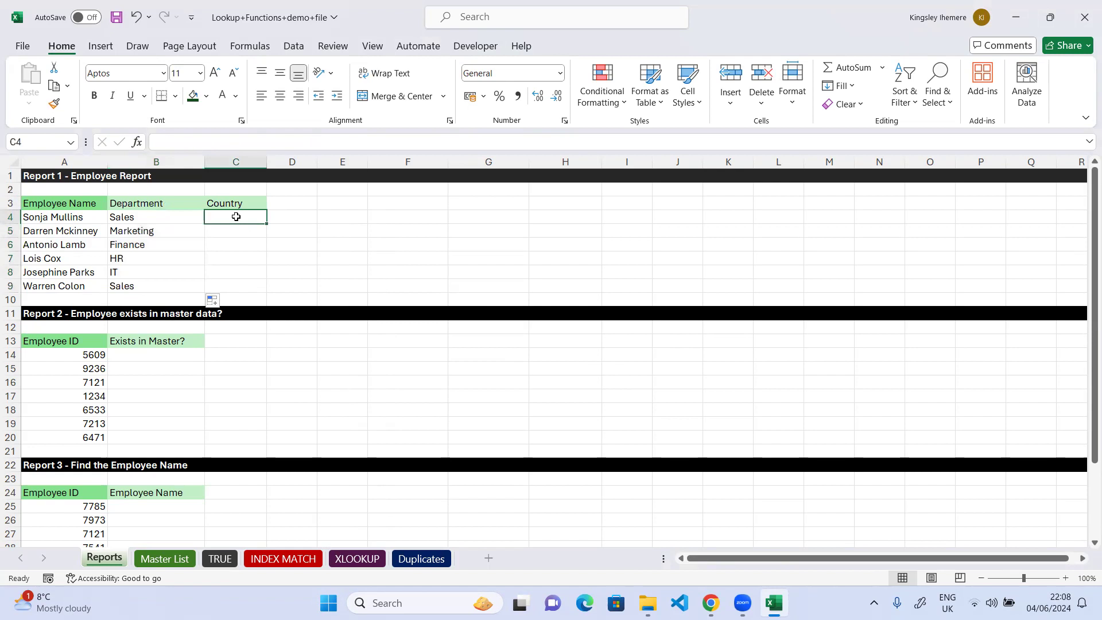
pyautogui.click(163, 559)
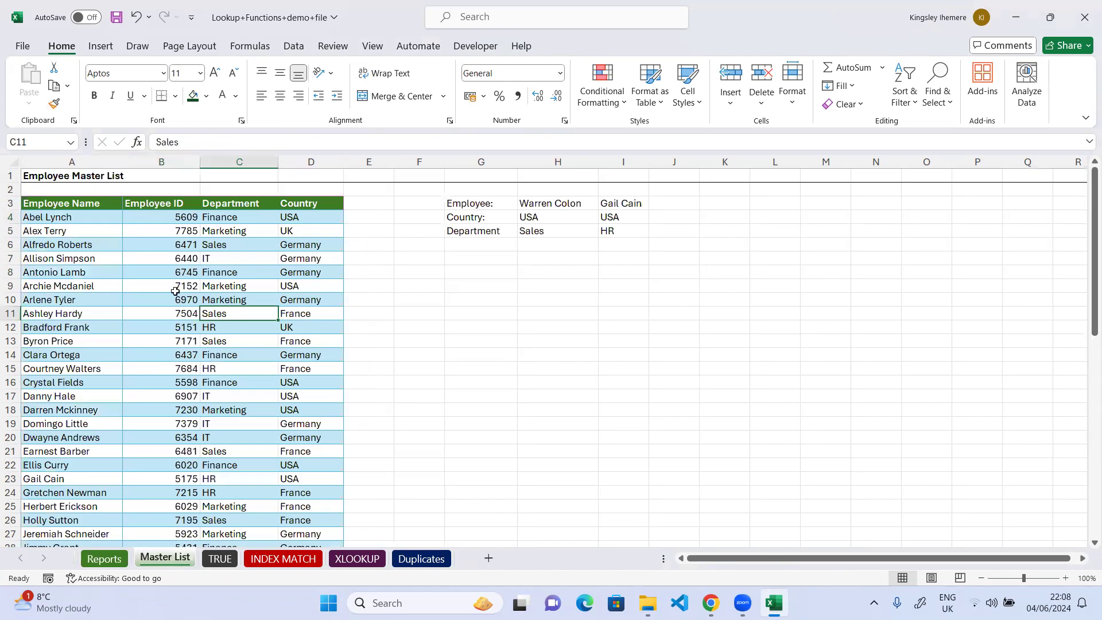
pyautogui.click(80, 230)
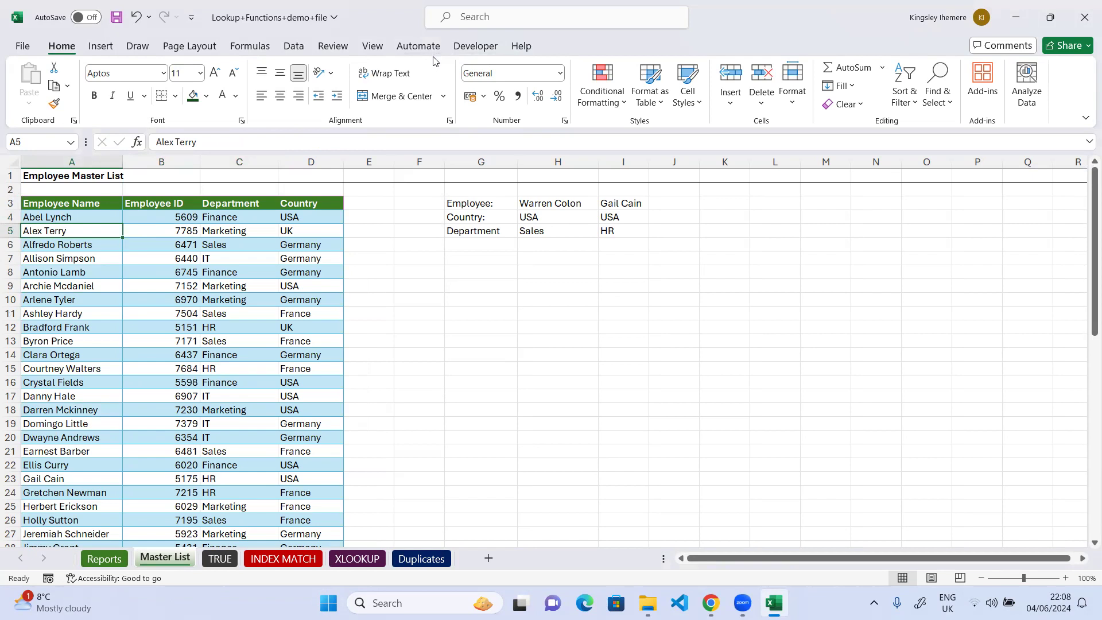
pyautogui.hotkey('ctrl', 'a')
pyautogui.hotkey('ctrl', 'q')
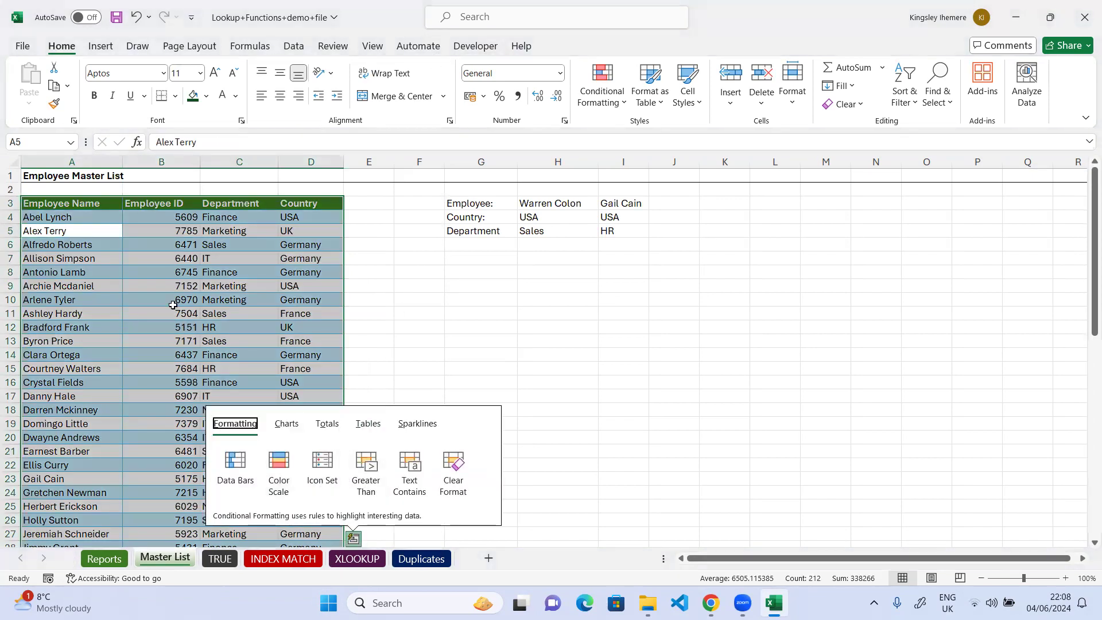
pyautogui.click(156, 279)
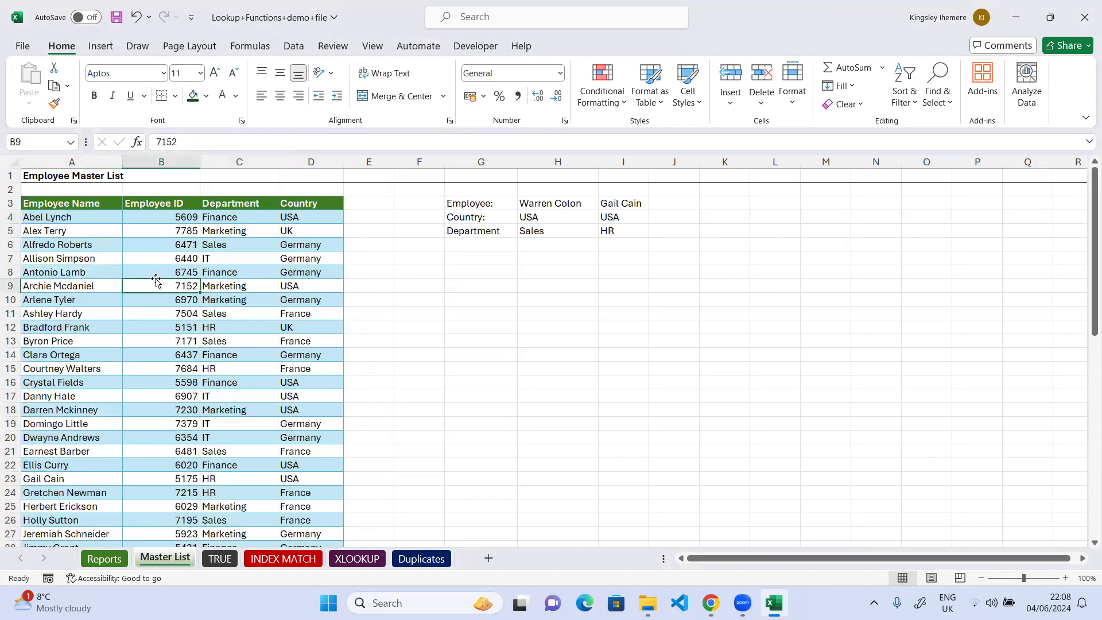
# - Convert the employee list range $A$3:$D$55 into a table with headers and name the table sales
pyautogui.hotkey('ctrl', 'a')
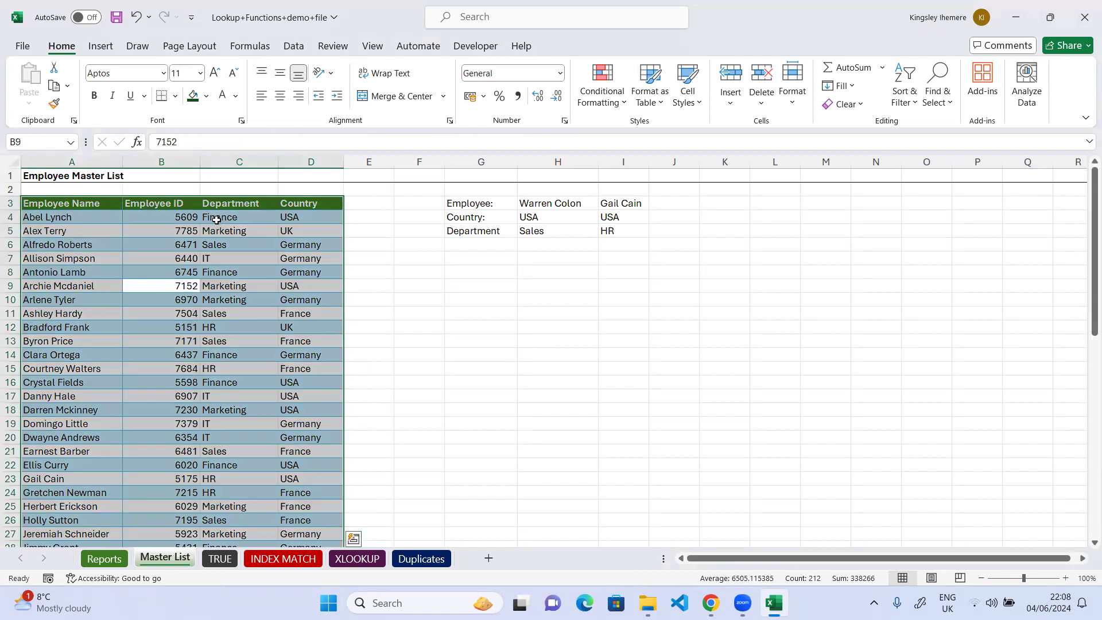
pyautogui.hotkey('ctrl', 't')
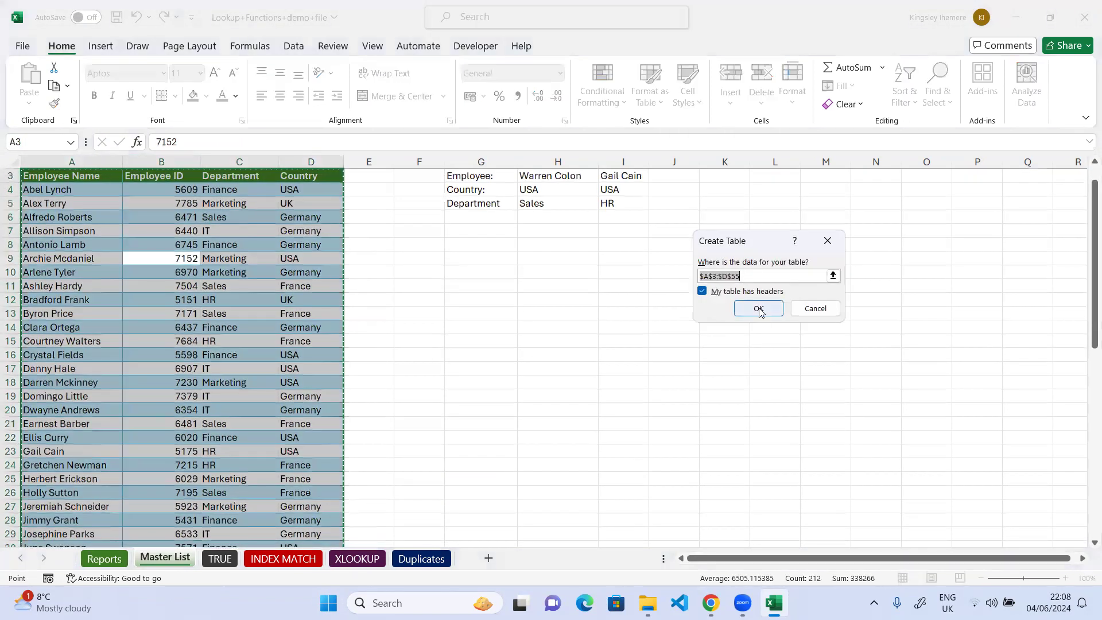
pyautogui.click(758, 309)
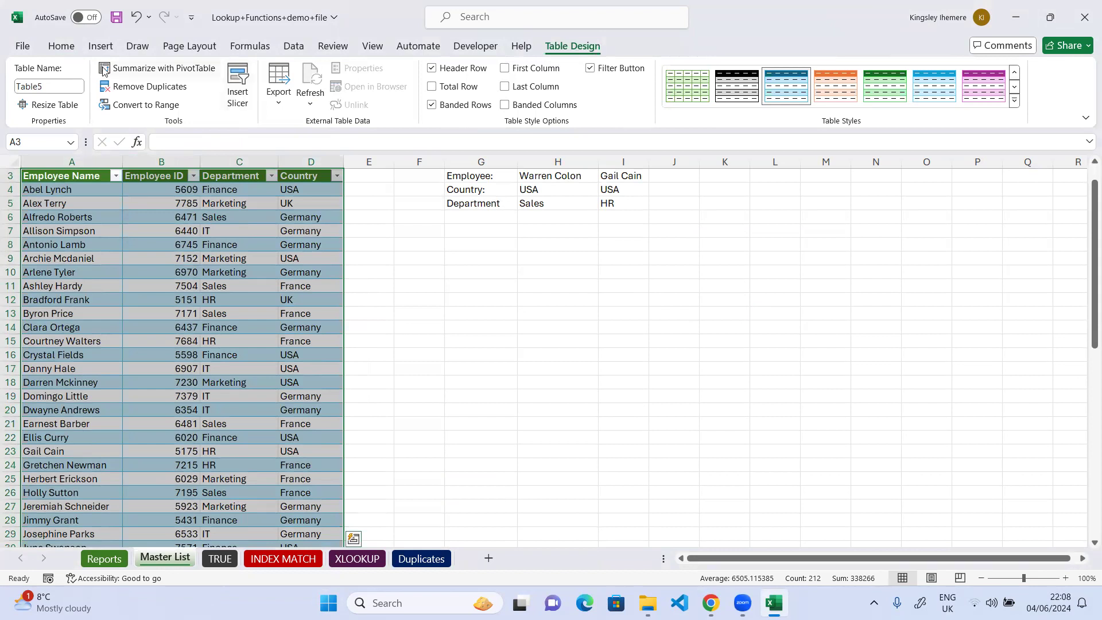
pyautogui.click(61, 87)
pyautogui.write('s')
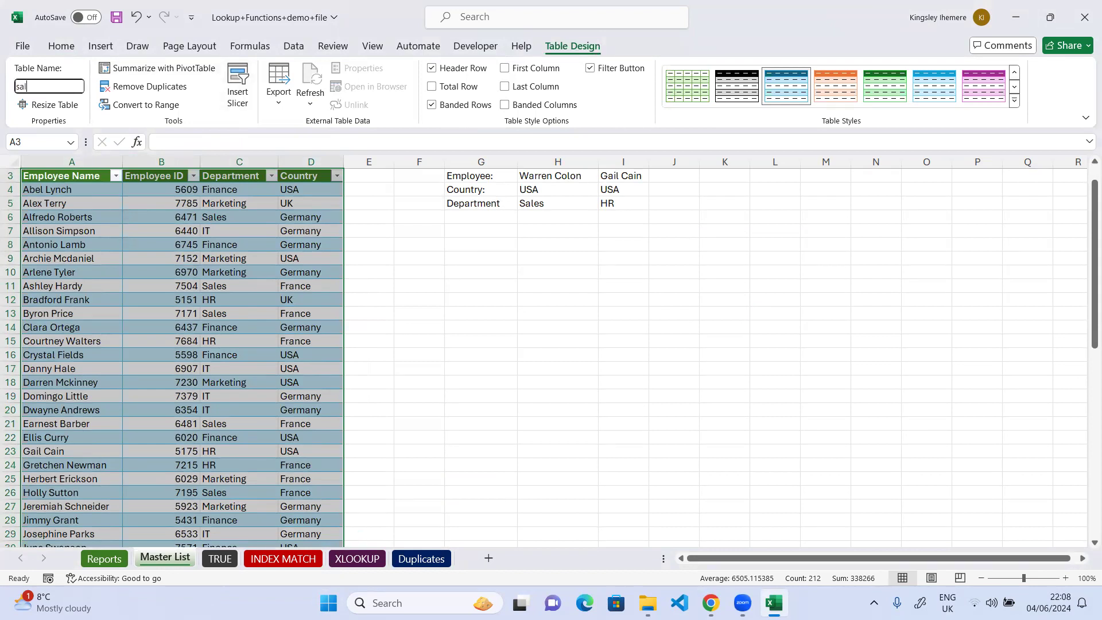
pyautogui.click(276, 297)
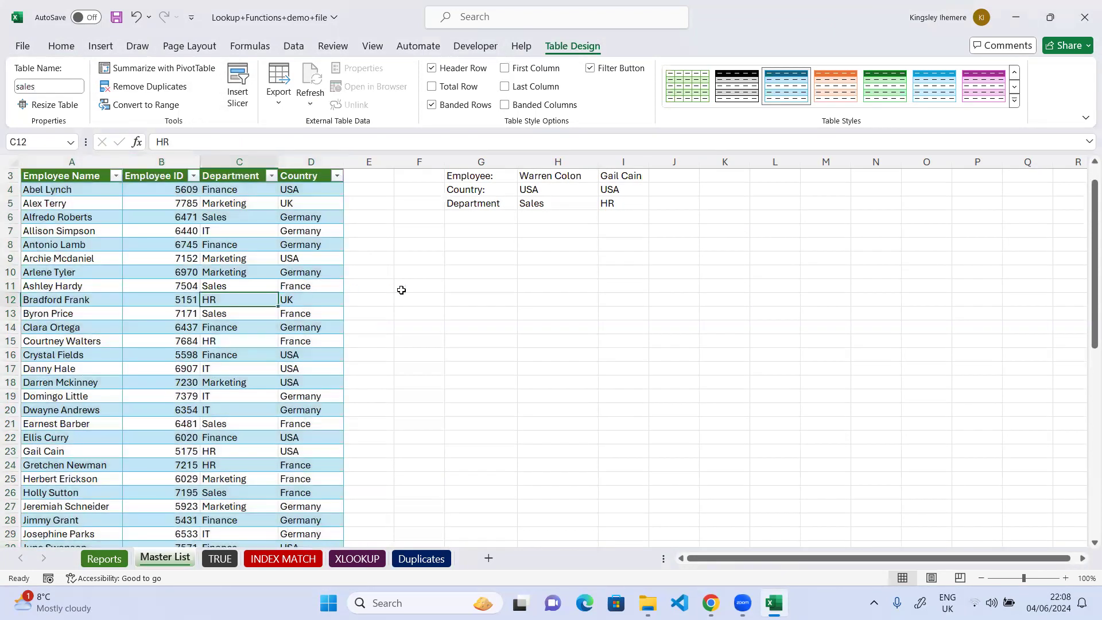
# - Enter =VLOOKUP(A4,sales,4,0) in C4 under Country in Report 1 and fill it down to C9
pyautogui.click(104, 558)
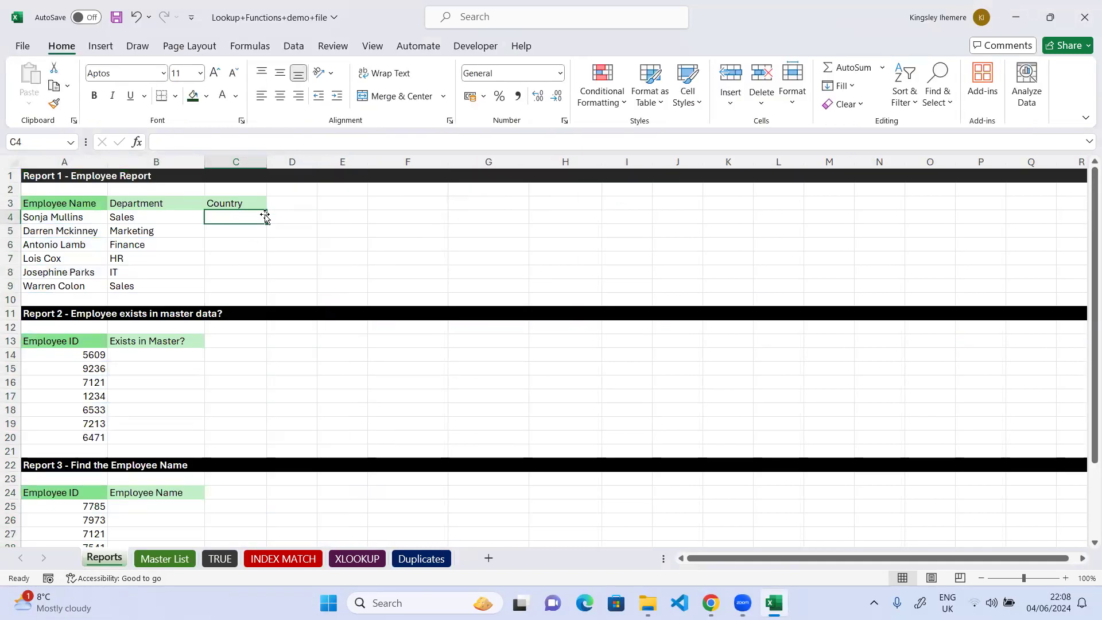
pyautogui.write('=vl')
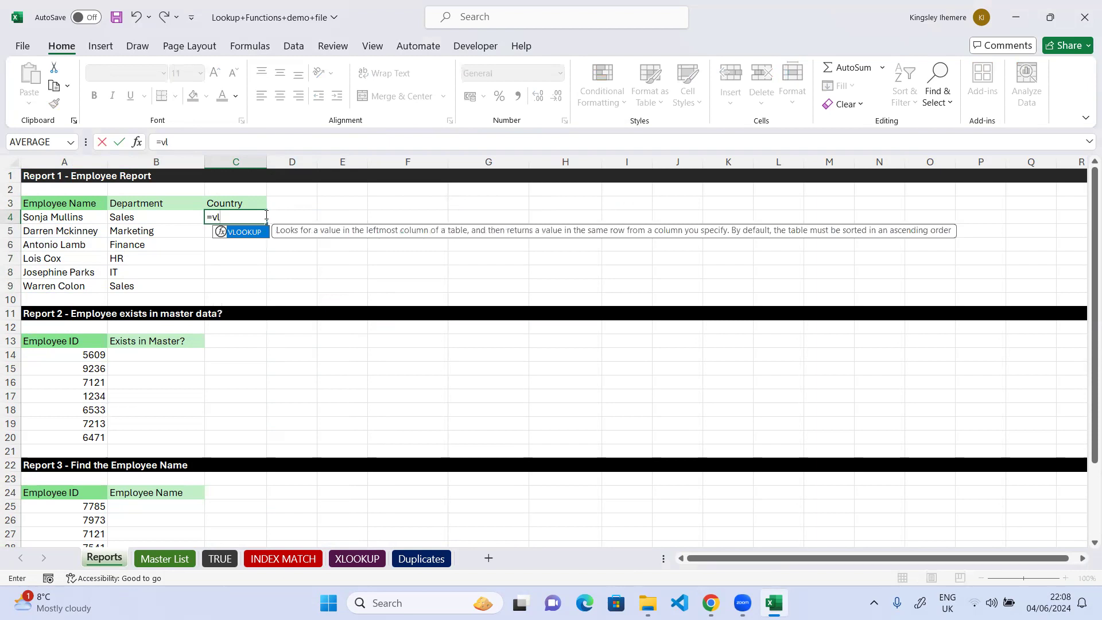
pyautogui.press('Tab')
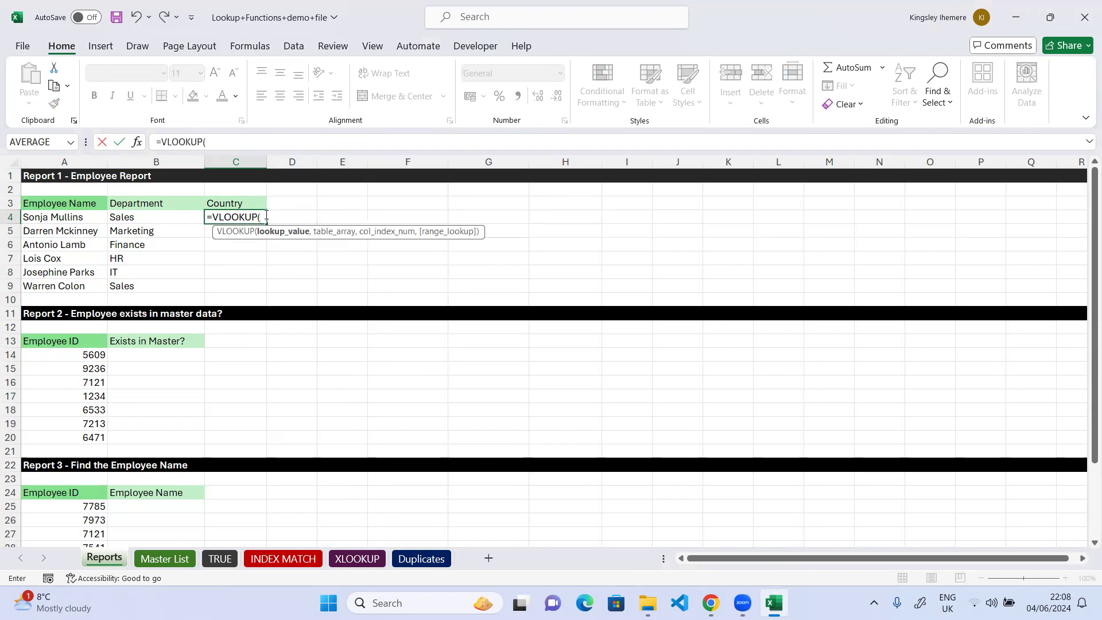
pyautogui.click(33, 221)
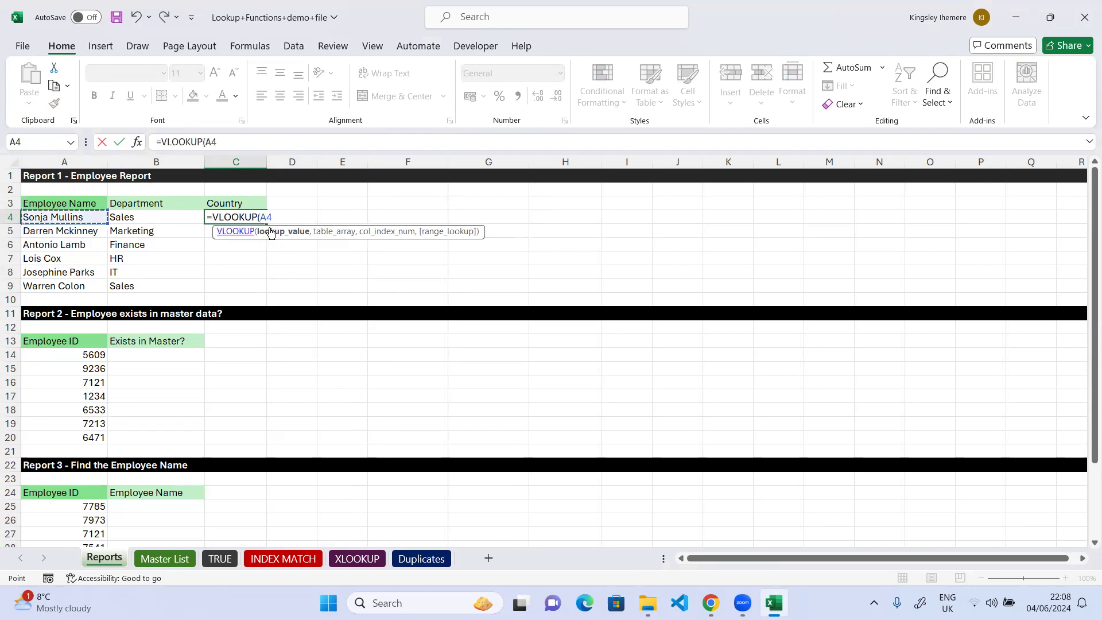
pyautogui.write(',')
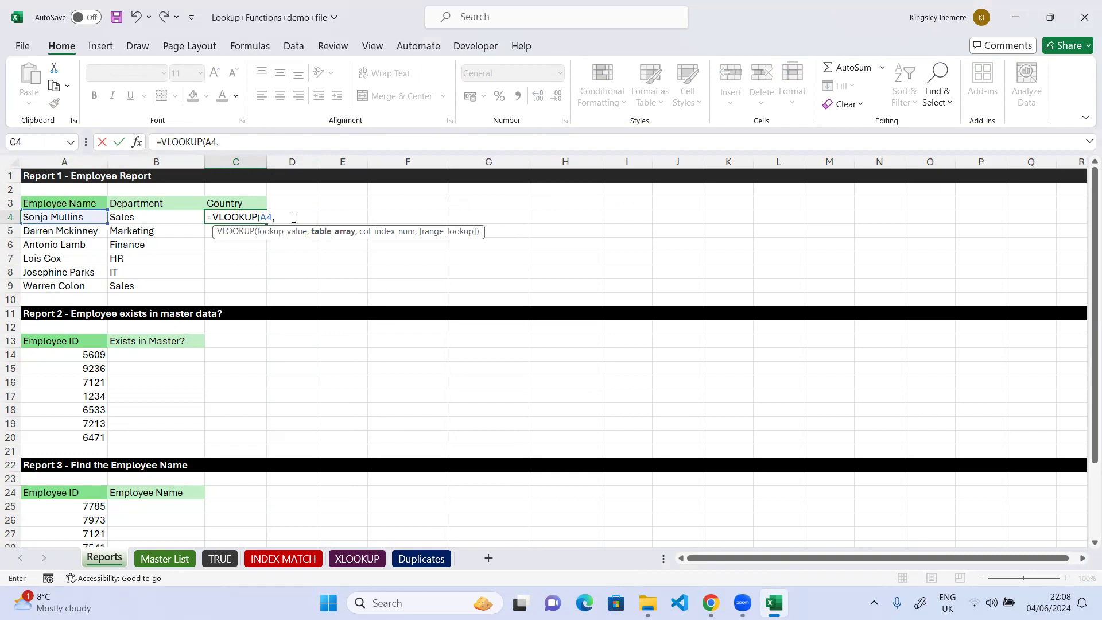
pyautogui.write('sales,')
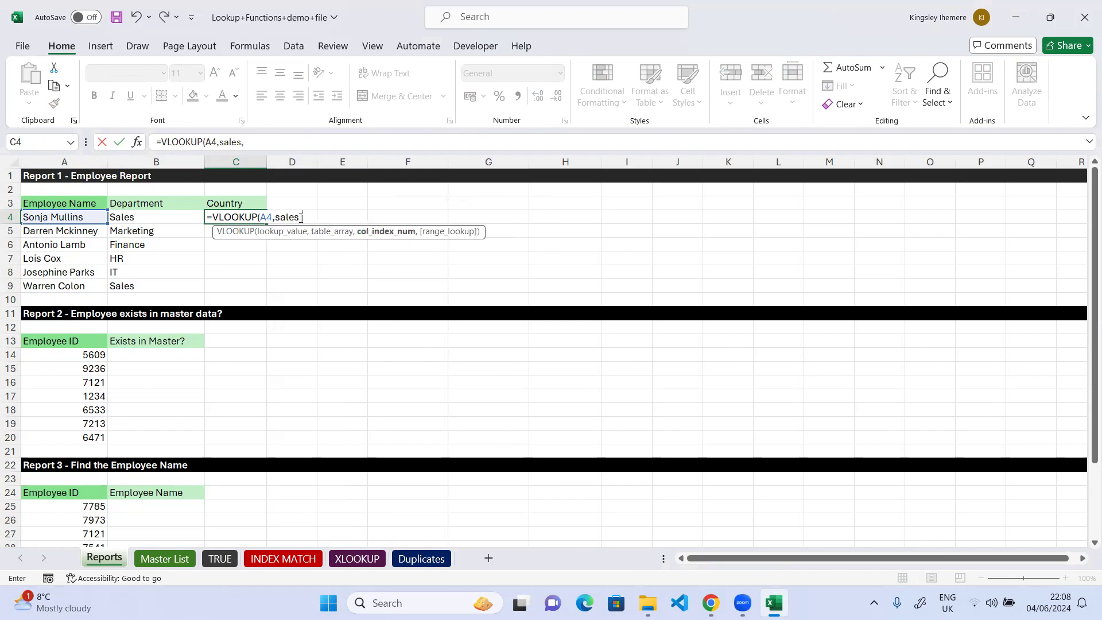
pyautogui.write('4,0)')
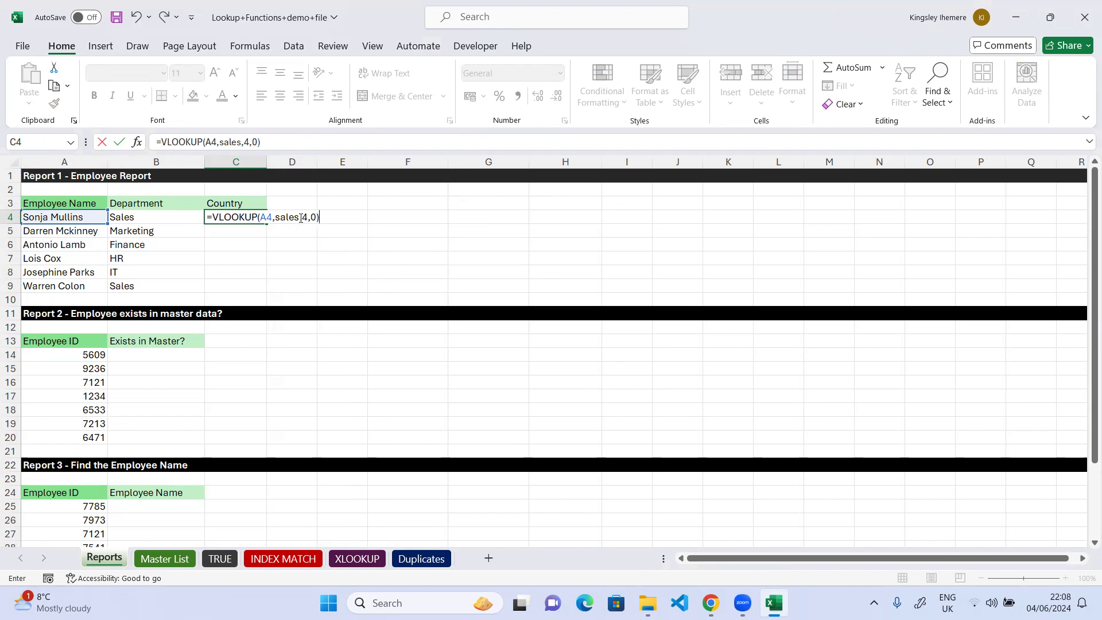
pyautogui.press('Return')
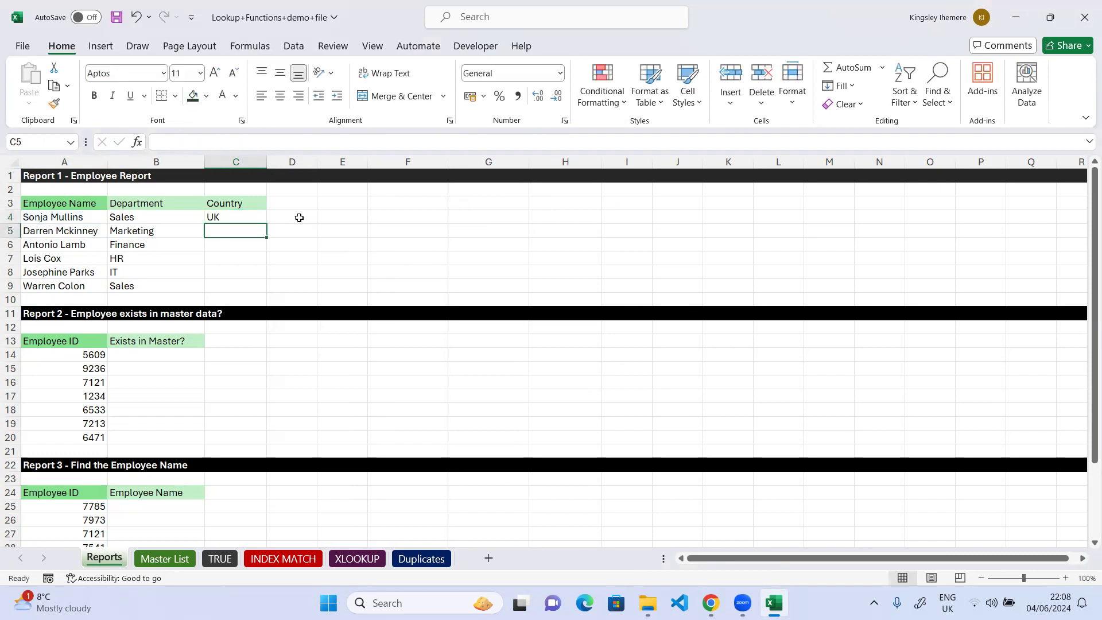
pyautogui.click(258, 219)
pyautogui.moveTo(265, 222); pyautogui.dragTo(265, 293)
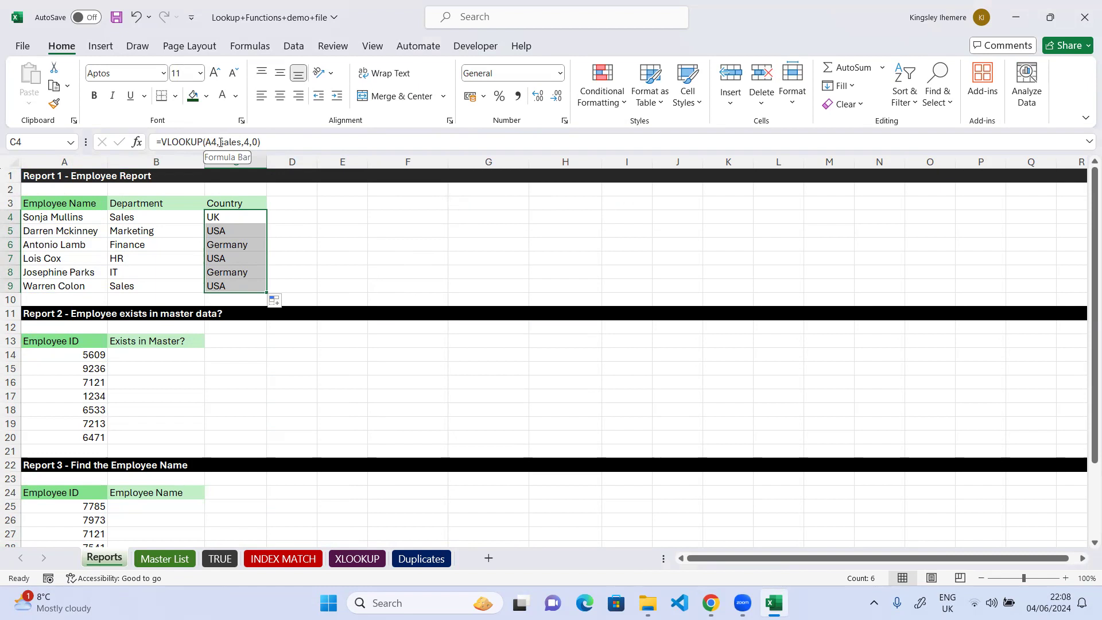
# - Compare the sales table reference in the C4 formula with the 'Master List'!A4:D55 range reference in B4
pyautogui.moveTo(219, 141); pyautogui.dragTo(241, 142)
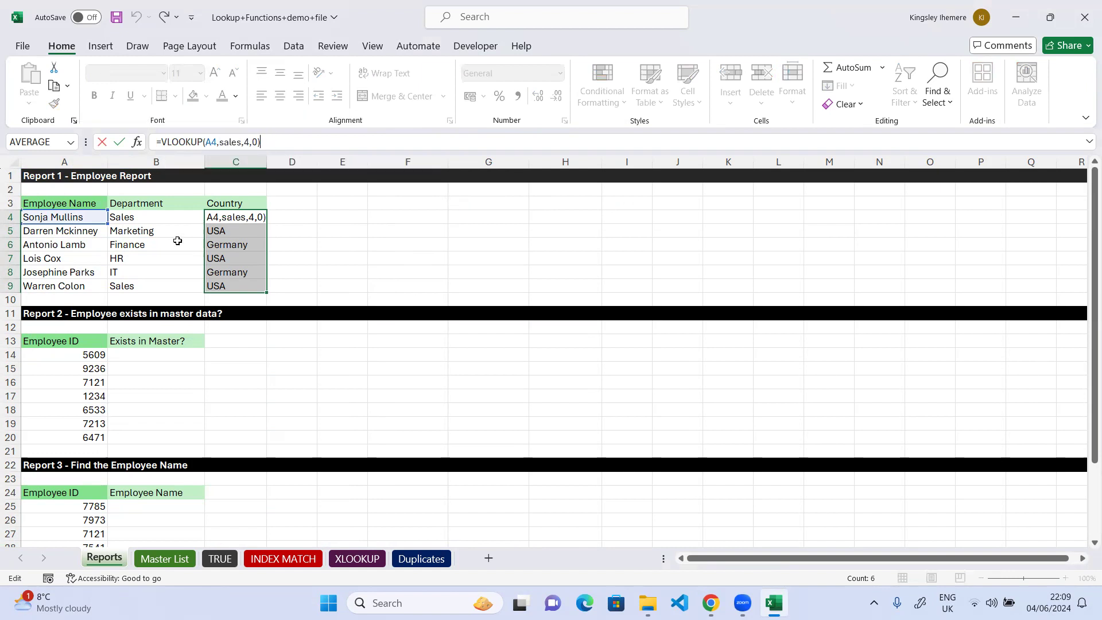
pyautogui.click(152, 222)
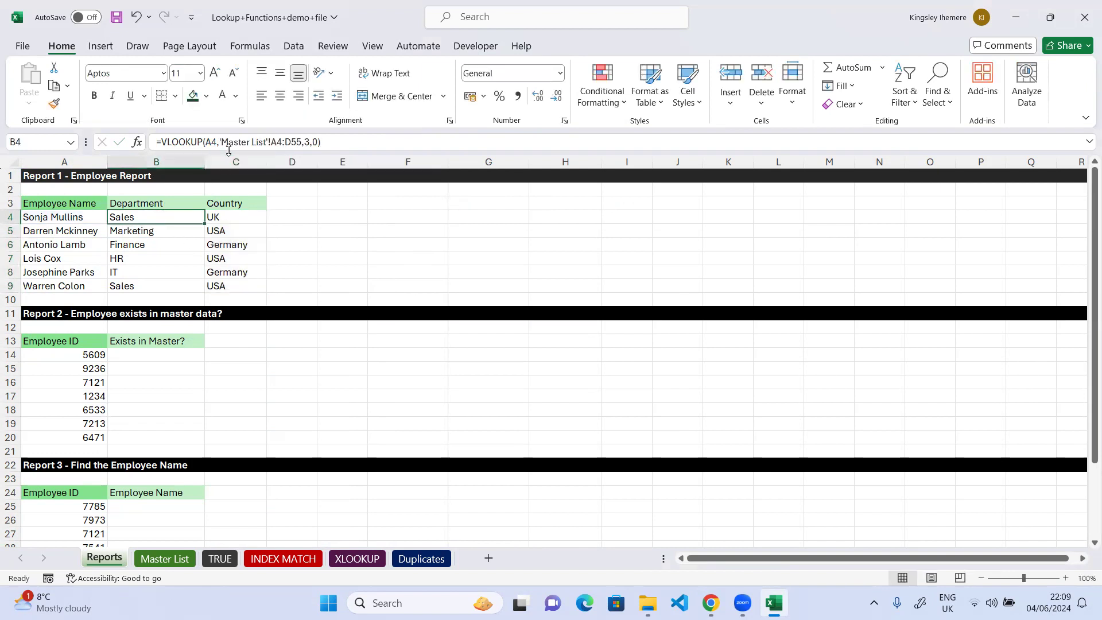
pyautogui.moveTo(221, 141); pyautogui.dragTo(303, 140)
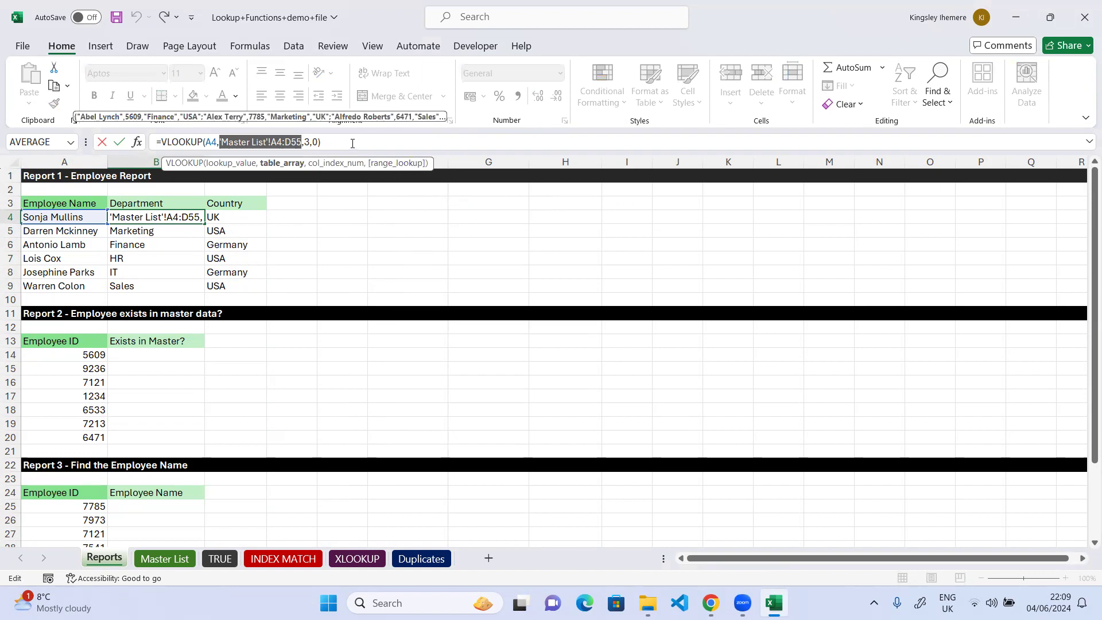
pyautogui.click(408, 270)
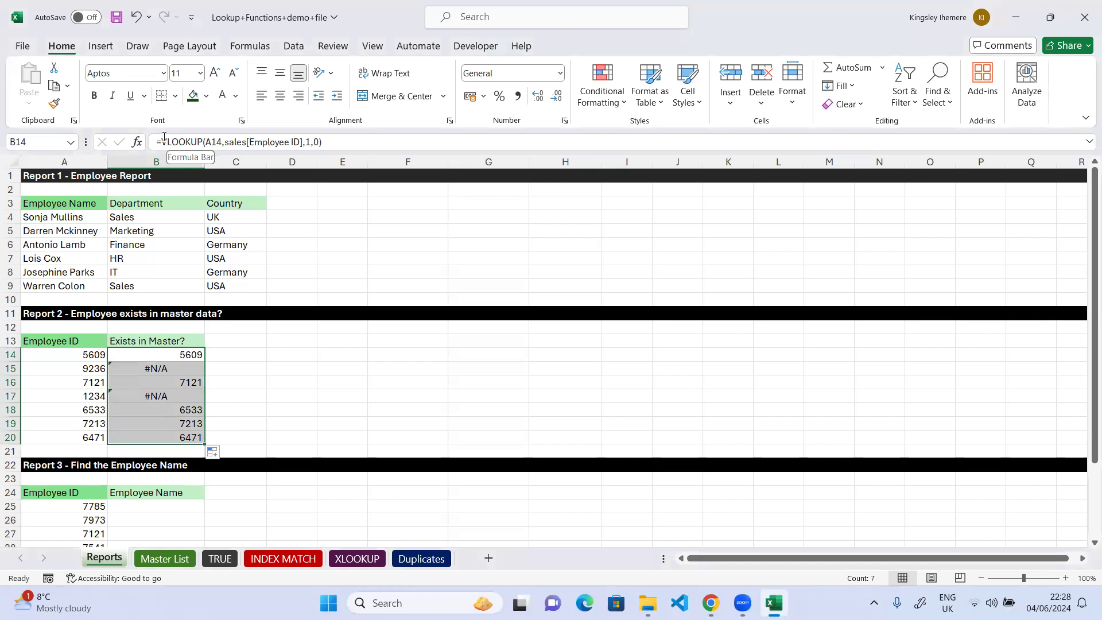
# - Wrap the start of the B14 lookup formula in IFNA with an extra opening parenthesis, giving =IFNA((VLOOKUP(A14,sales[Employee ID],1,0)
pyautogui.click(163, 137)
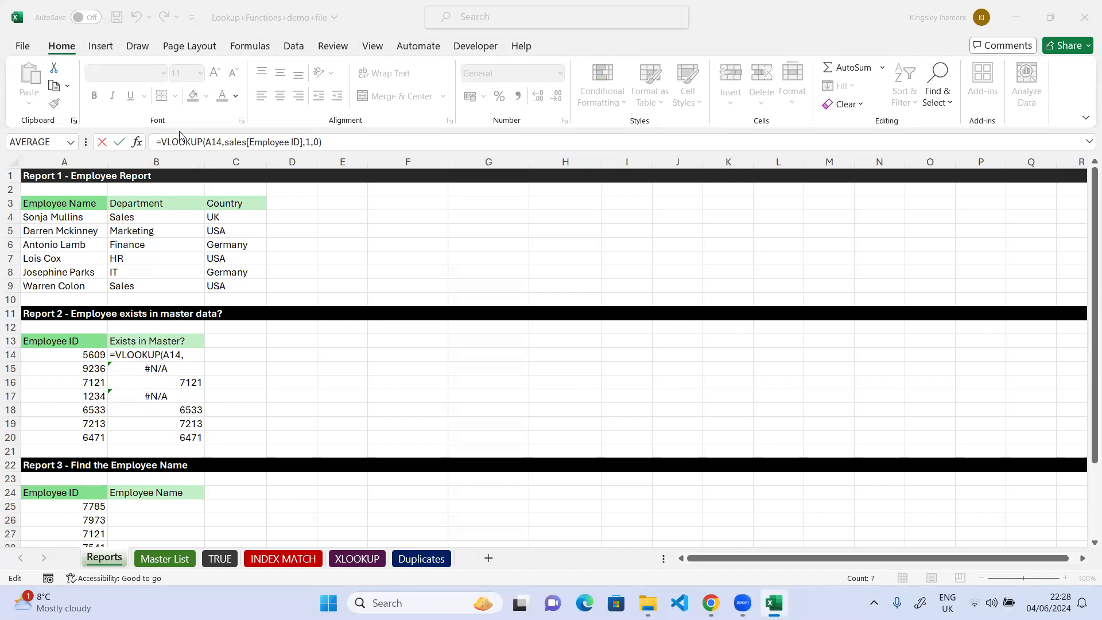
pyautogui.click(351, 142)
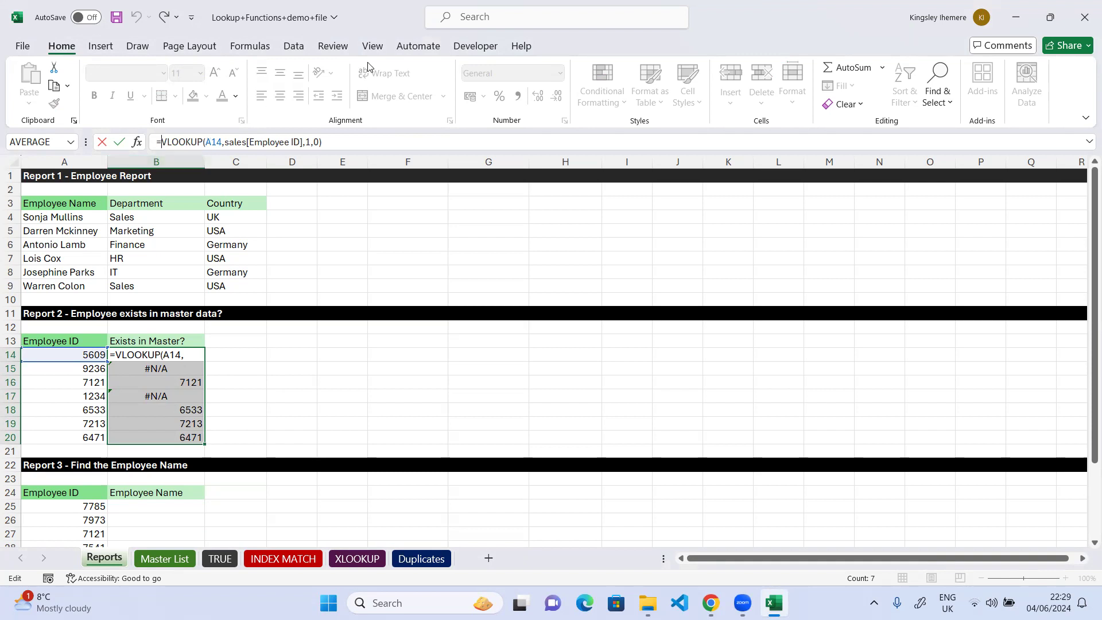
pyautogui.write('if')
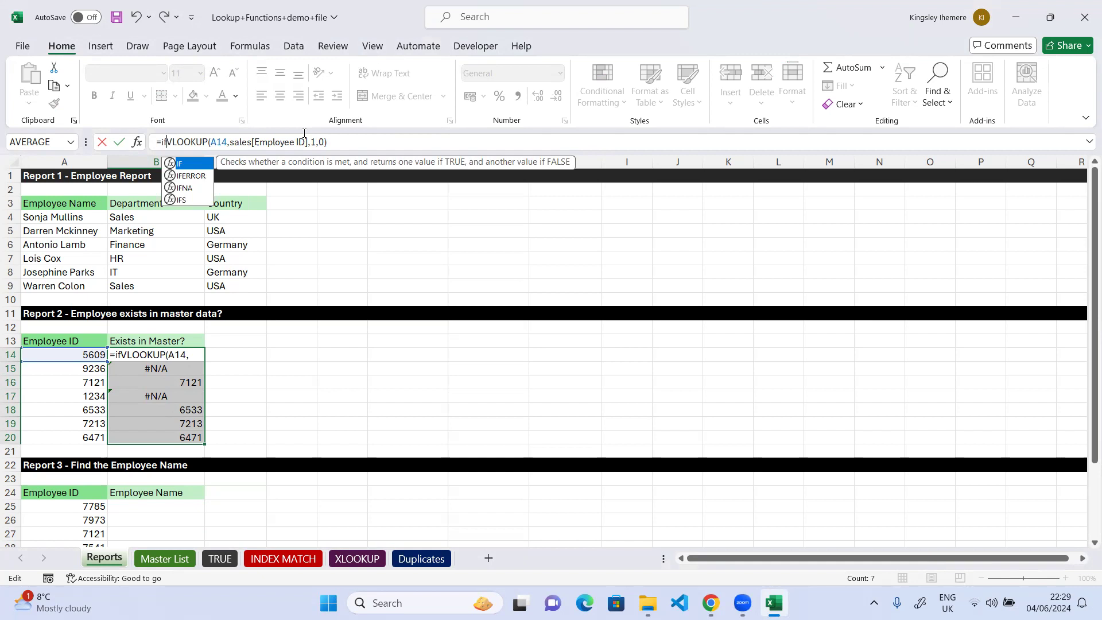
pyautogui.press('Down')
pyautogui.press('Down')
pyautogui.press('Tab')
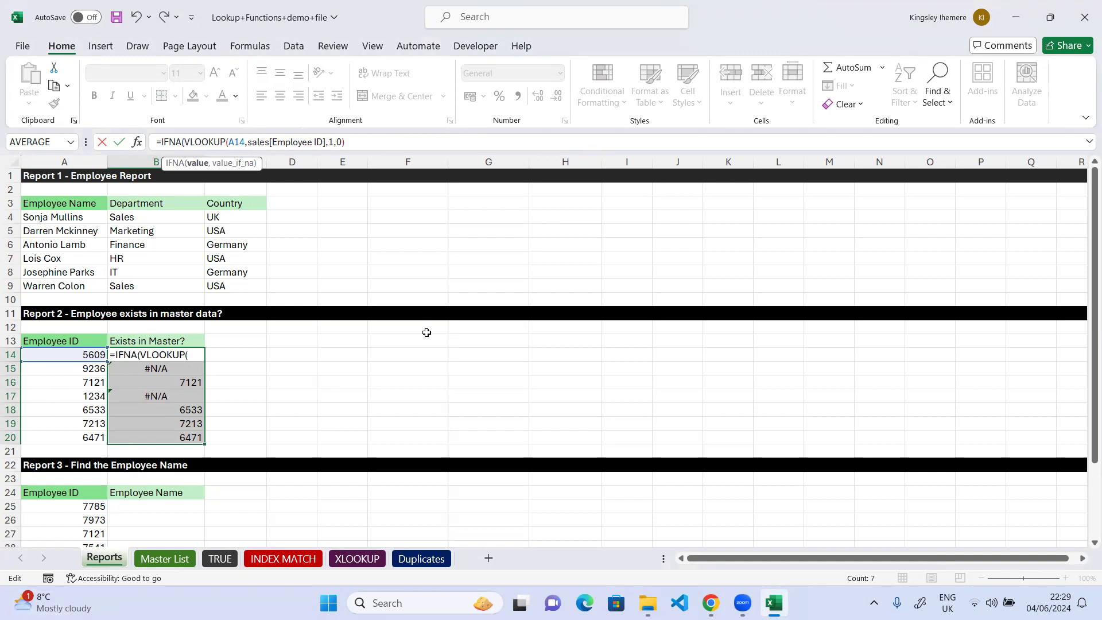
pyautogui.write('(')
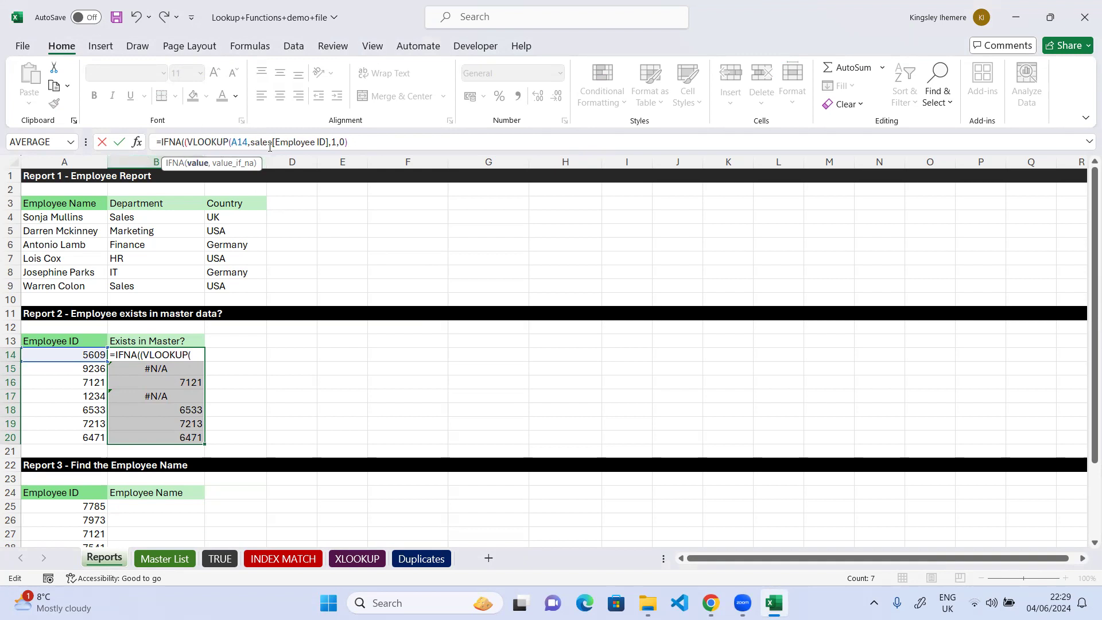
# - Add 'Not an Employee' in single quotes as the IFNA fallback in B14 with one closing parenthesis, and try to commit the formula
pyautogui.click(354, 145)
pyautogui.write(", 'No E")
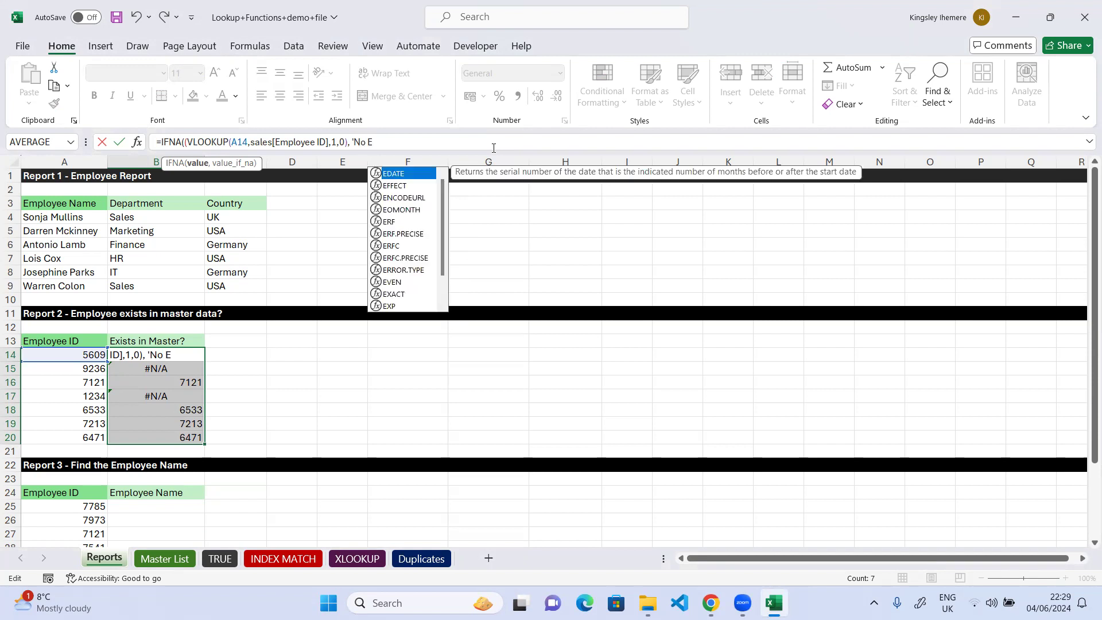
pyautogui.press('BackSpace')
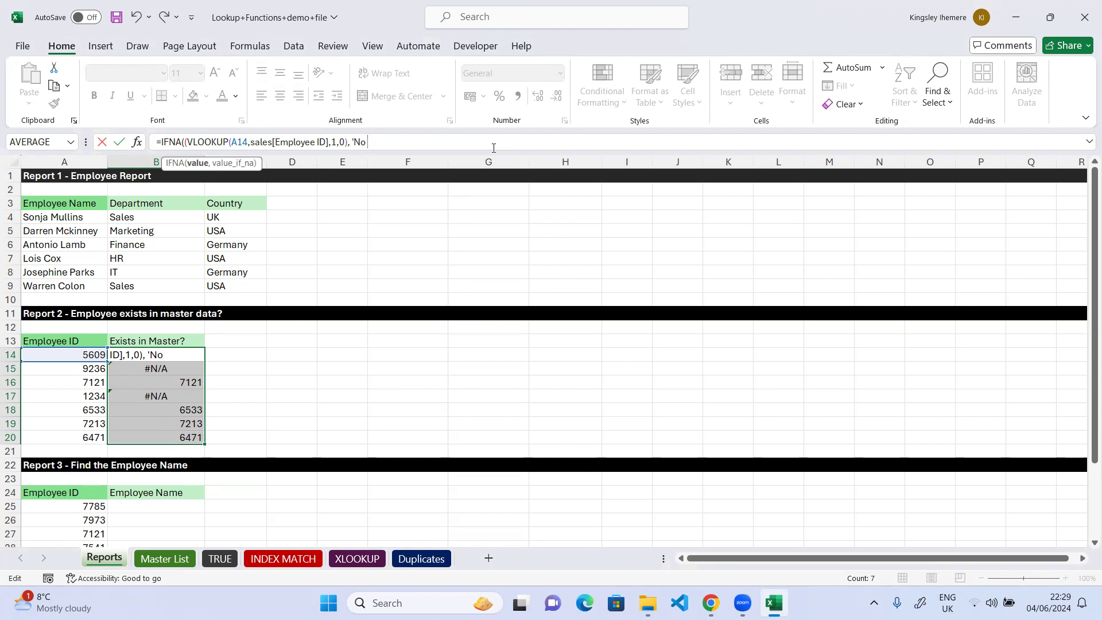
pyautogui.write('E')
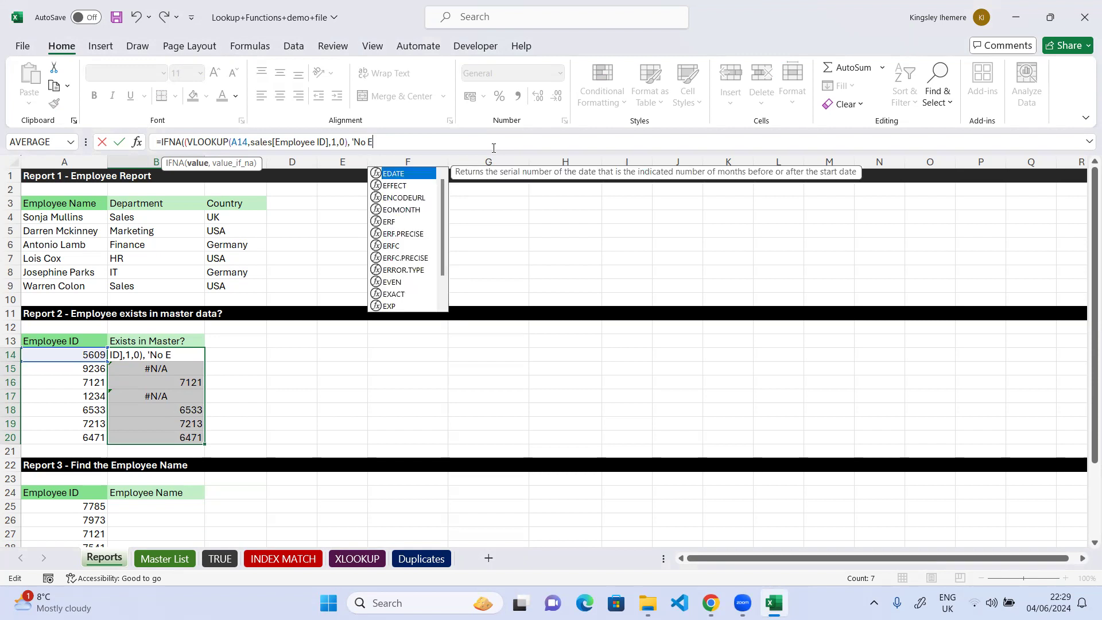
pyautogui.press('BackSpace')
pyautogui.press('BackSpace')
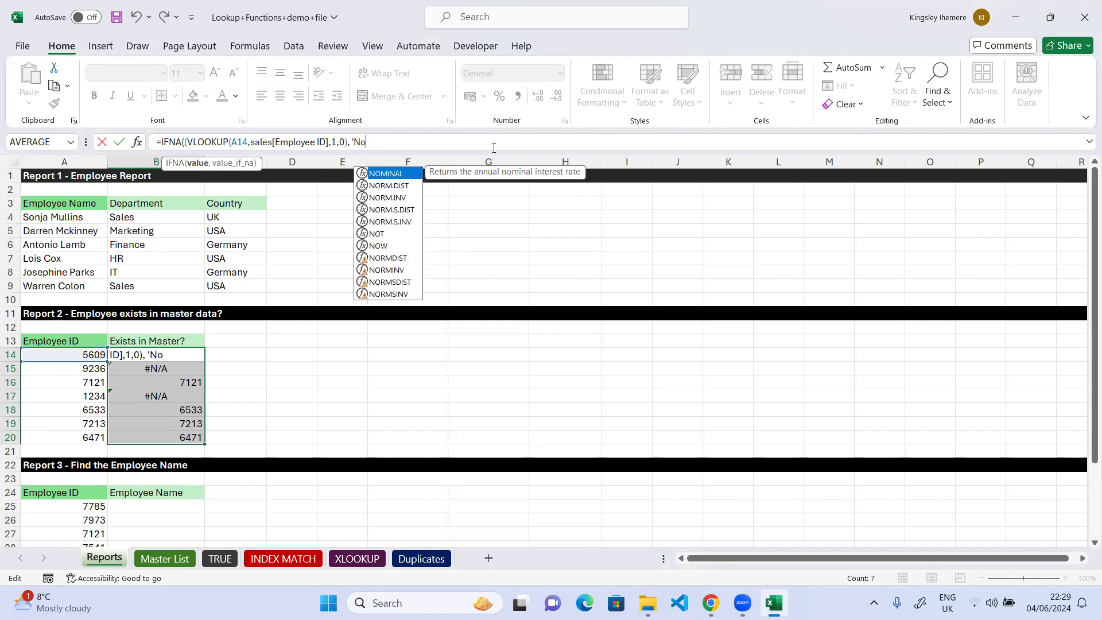
pyautogui.write('t Employee')
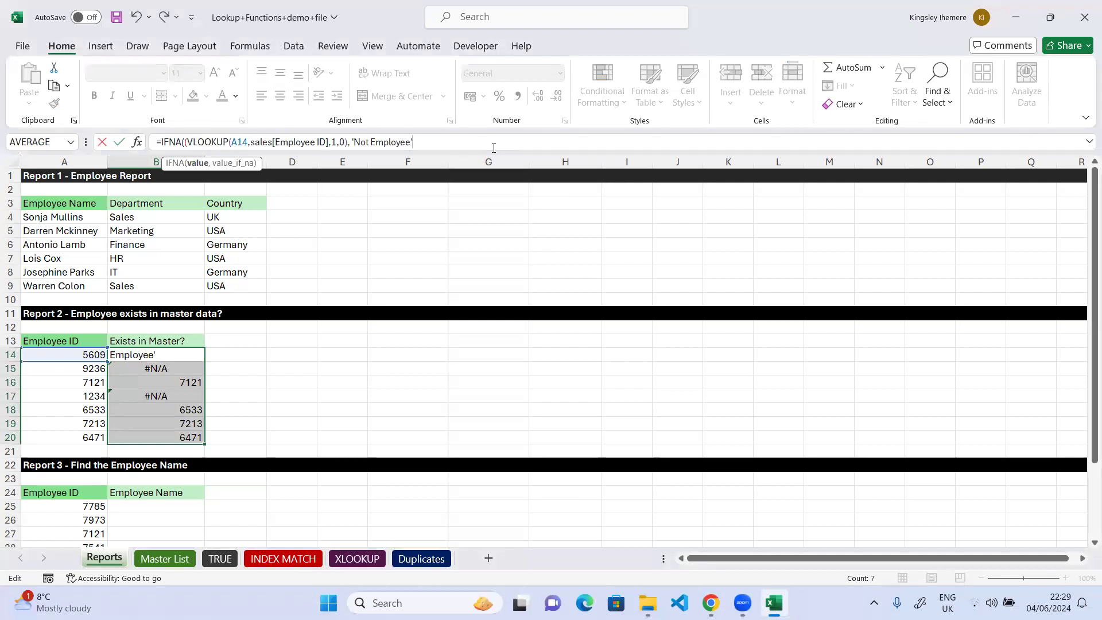
pyautogui.write("')")
pyautogui.click(371, 143)
pyautogui.write('an')
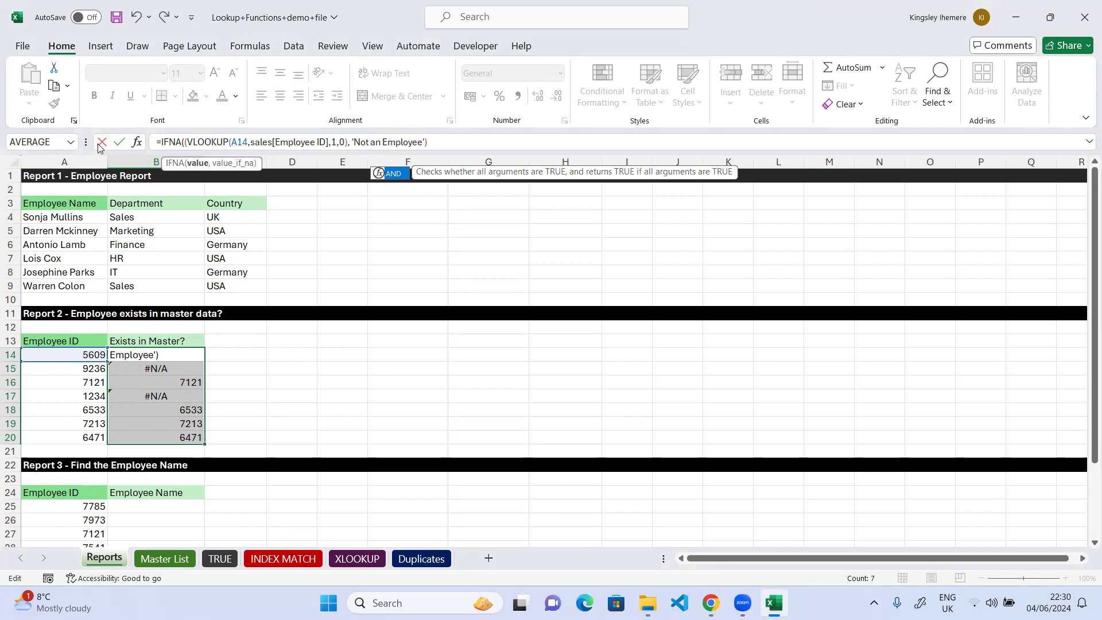
pyautogui.click(119, 142)
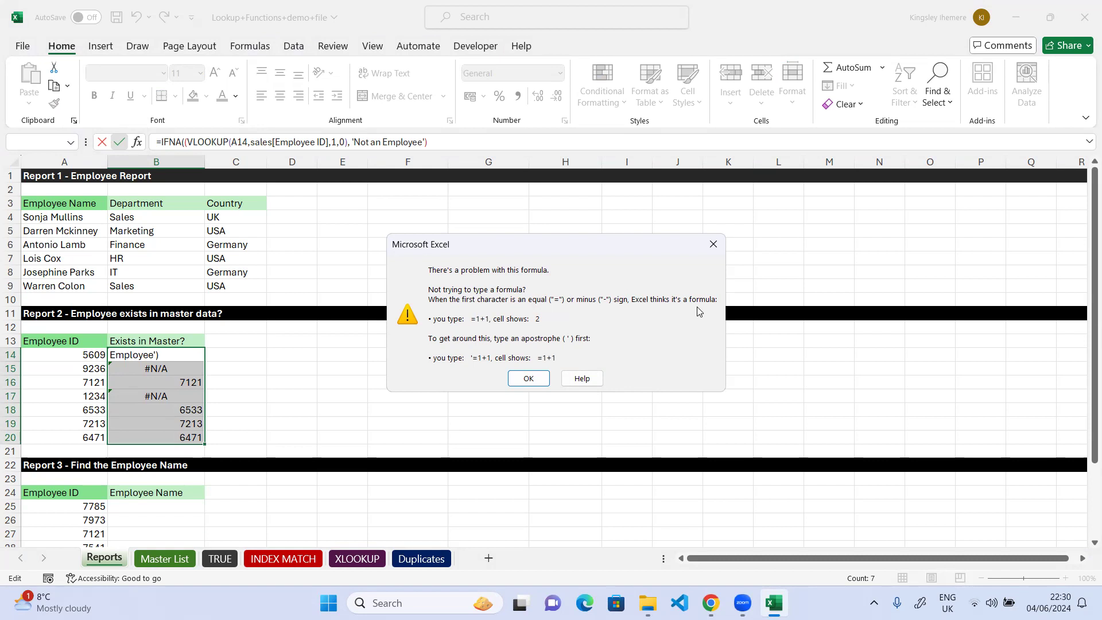
pyautogui.click(716, 254)
# - Append a second closing parenthesis to the end of the B14 IFNA formula and try to commit it again
pyautogui.click(452, 141)
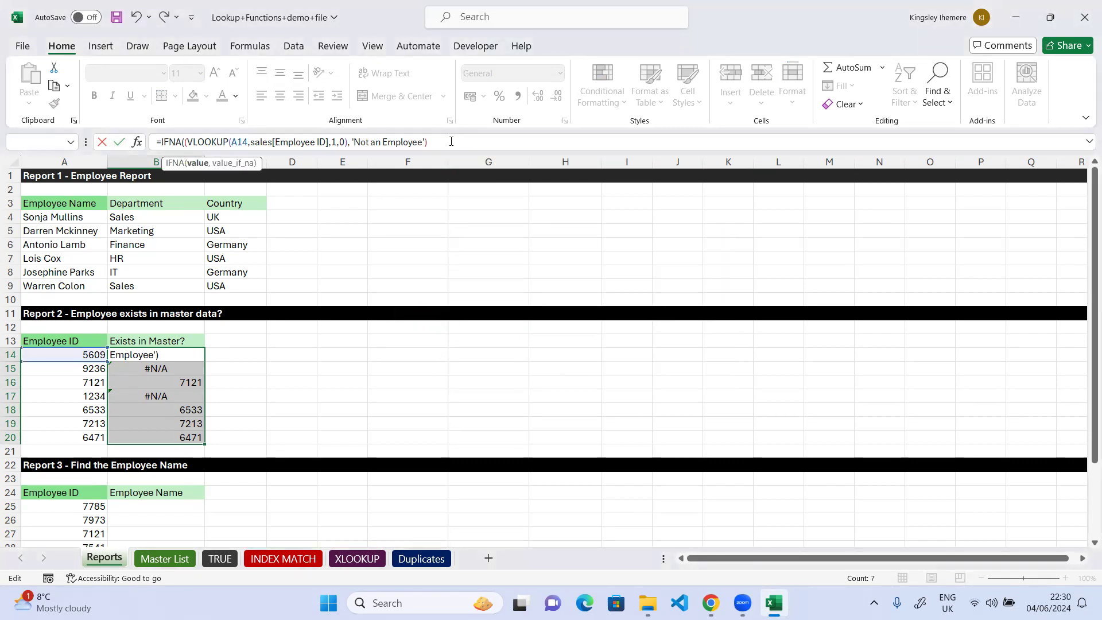
pyautogui.write(')')
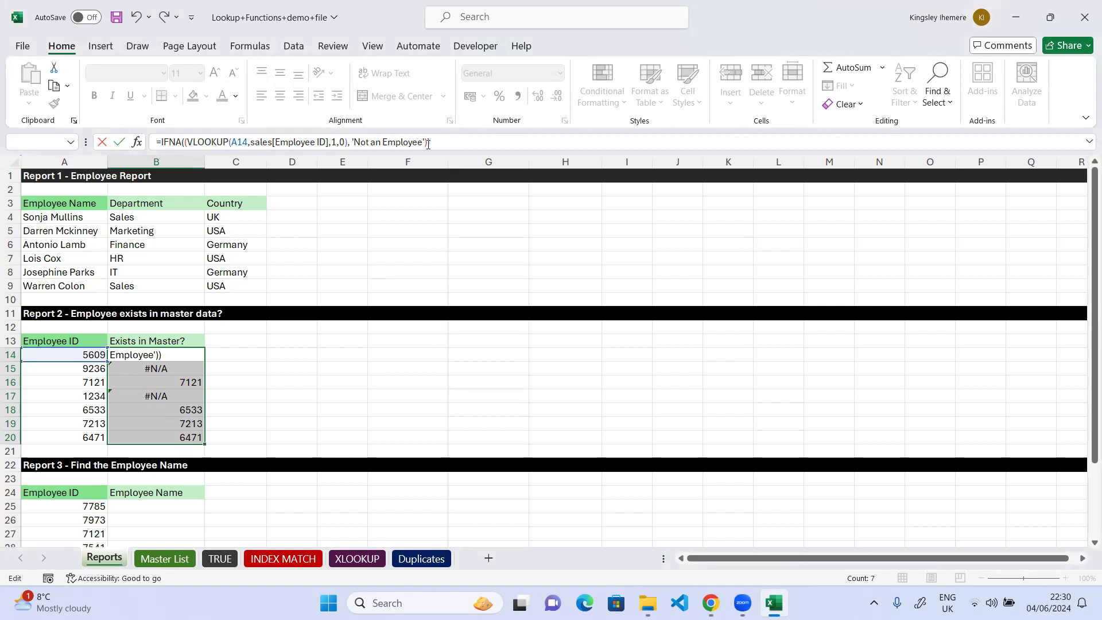
pyautogui.click(119, 144)
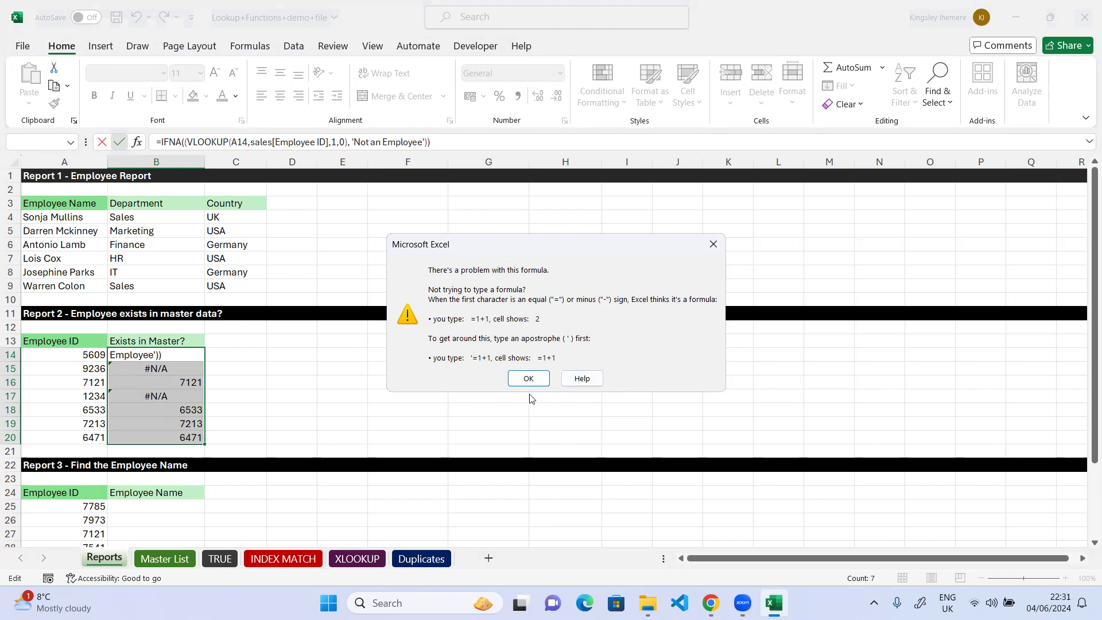
pyautogui.click(526, 379)
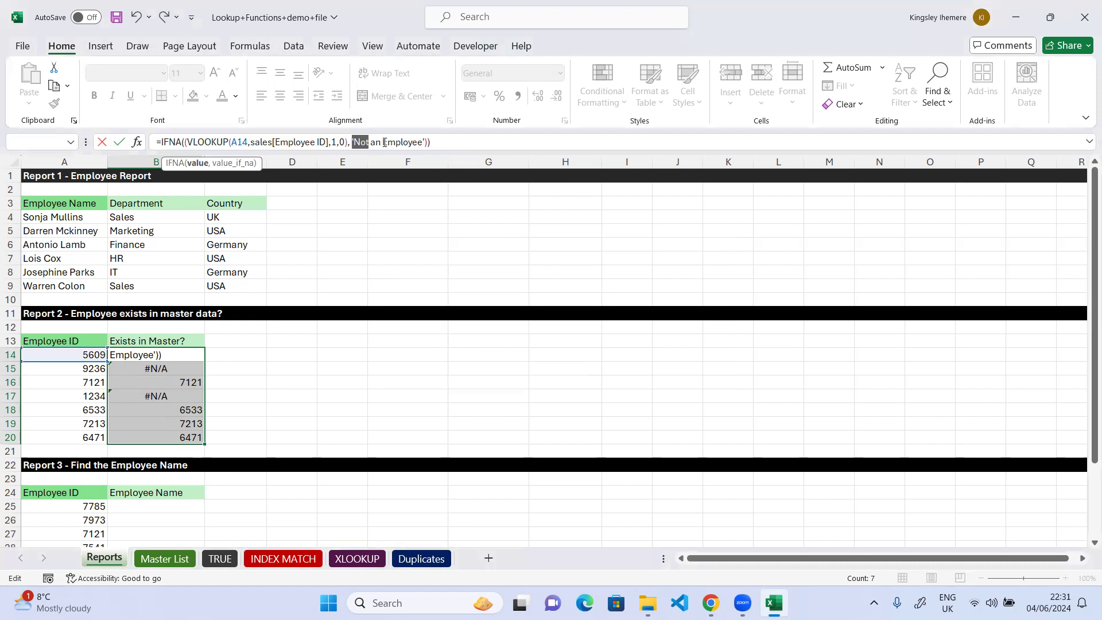
# - Replace the single quotes around Not an Employee in B14 with double quotes and try to commit the formula
pyautogui.click(356, 143)
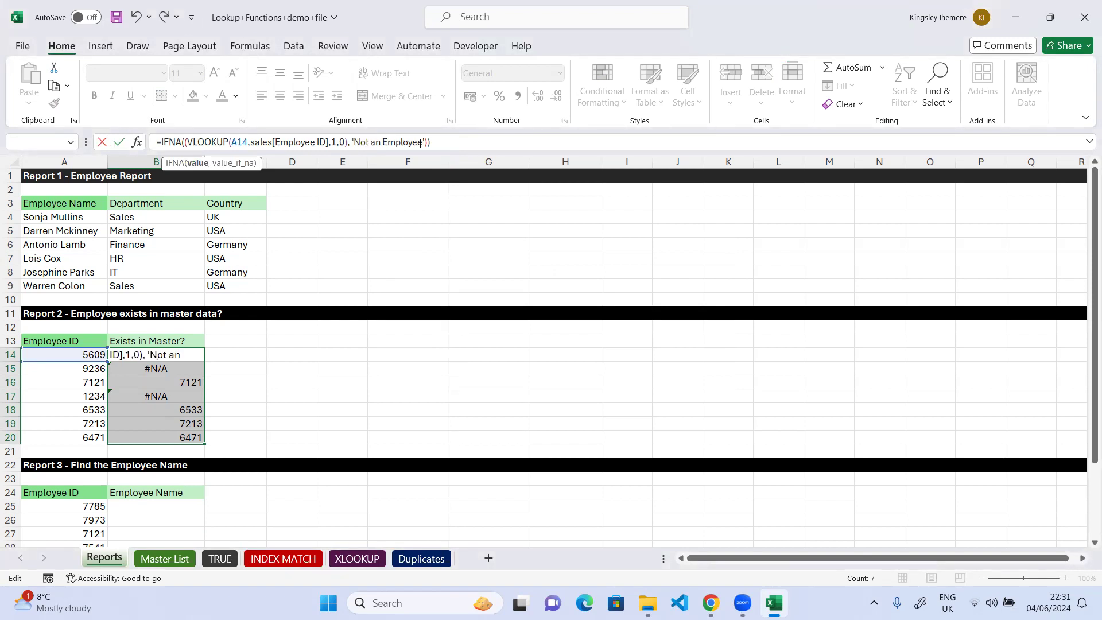
pyautogui.press('BackSpace')
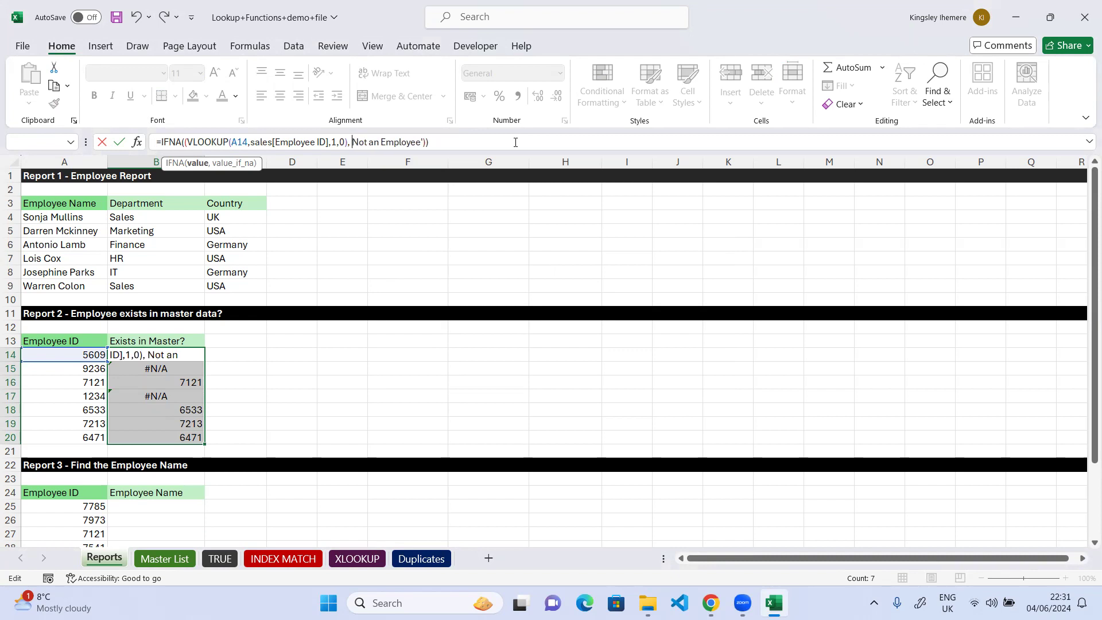
pyautogui.write('"')
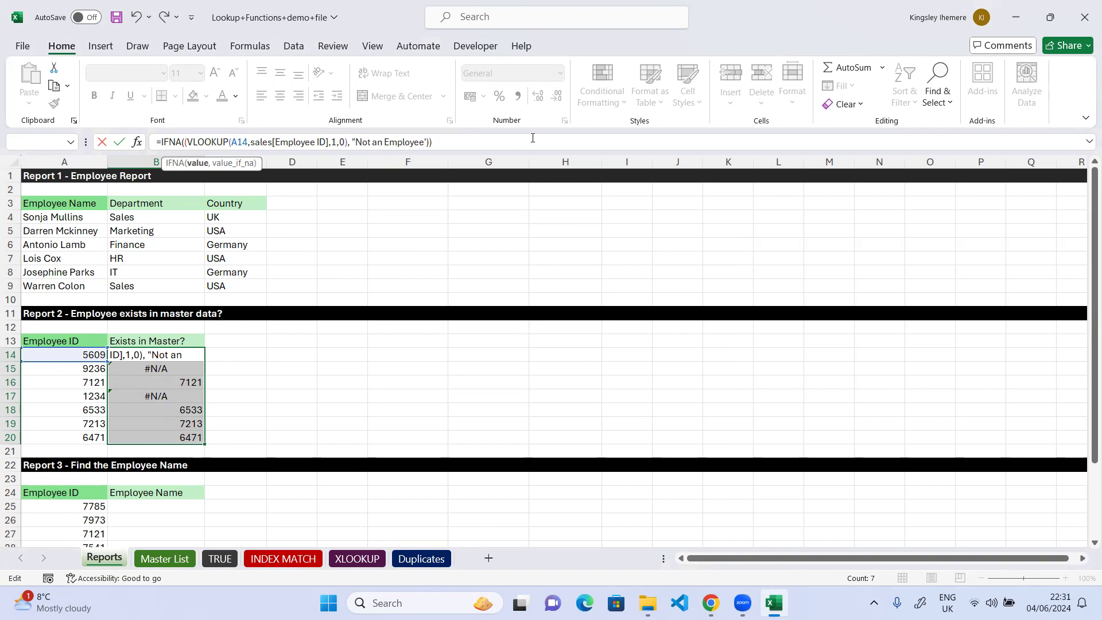
pyautogui.click(427, 141)
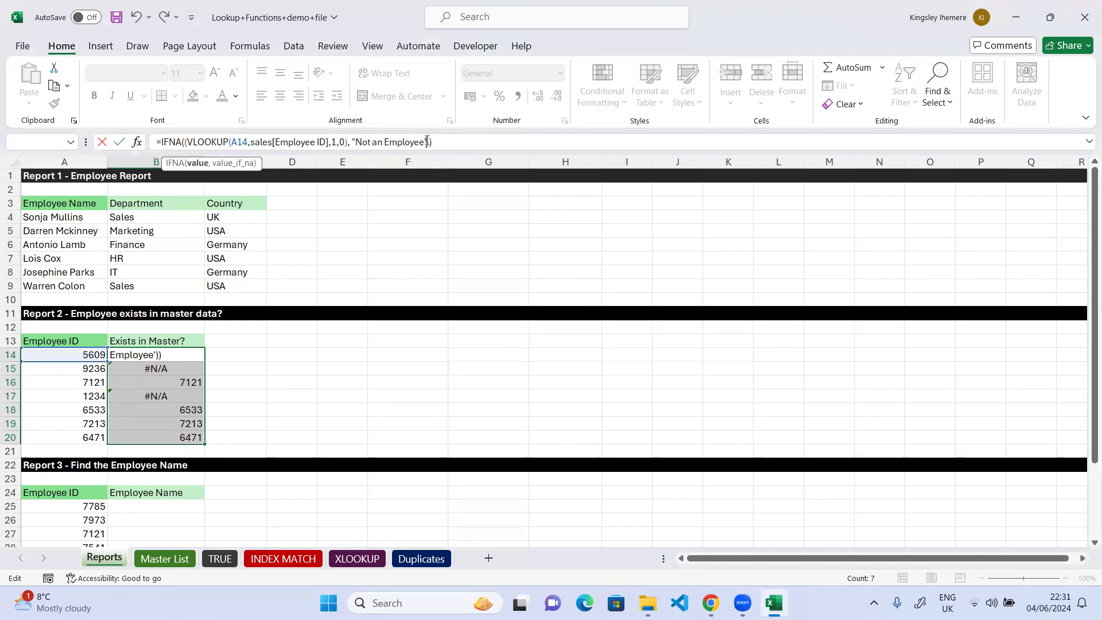
pyautogui.press('BackSpace')
pyautogui.write('"')
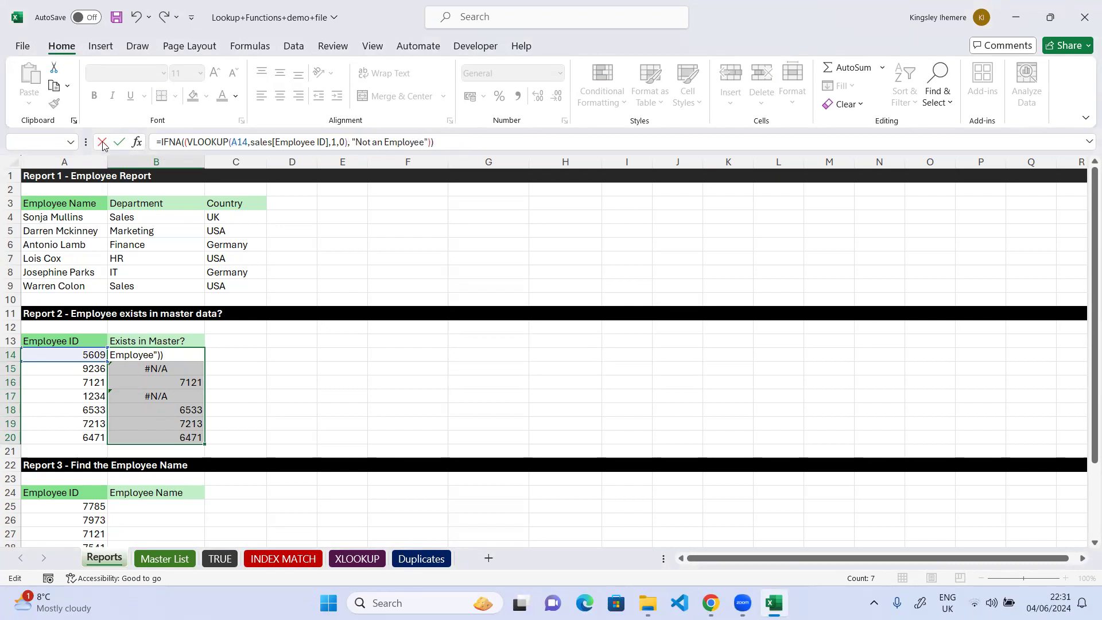
pyautogui.click(125, 142)
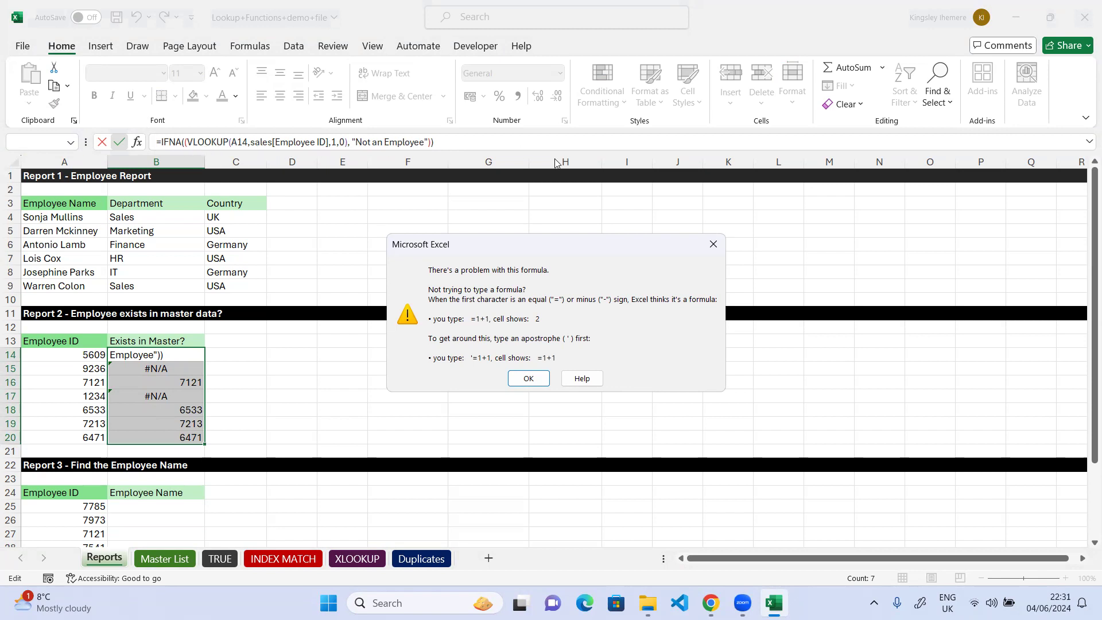
# - Remove the extra opening parenthesis after IFNA in the B14 formula so it starts =IFNA(VLOOKUP(A14
pyautogui.click(712, 248)
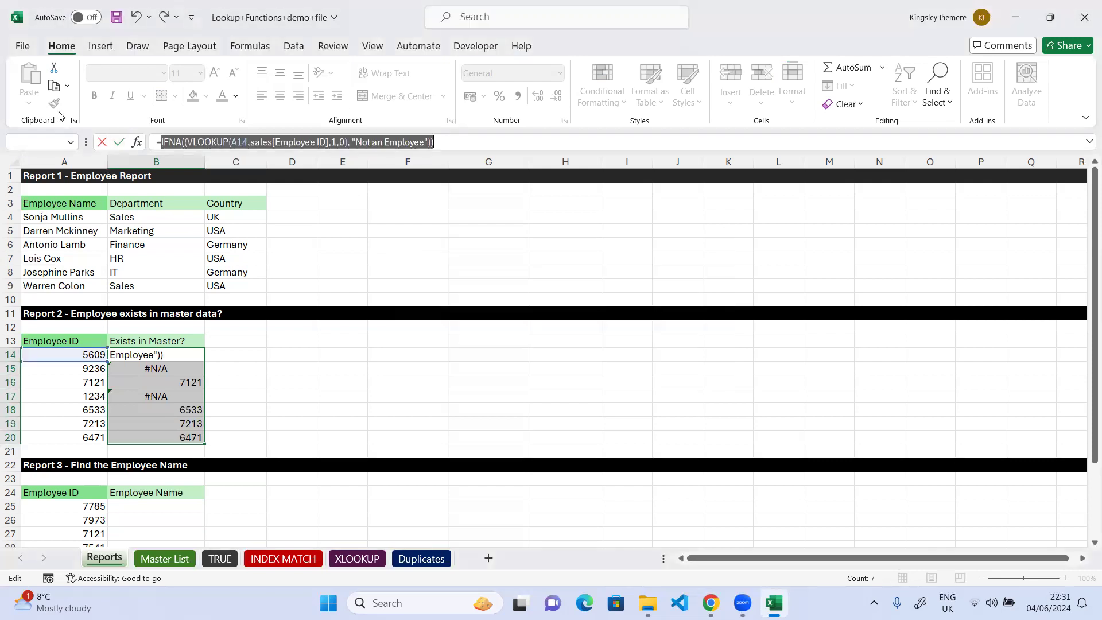
pyautogui.click(183, 142)
pyautogui.write('(')
pyautogui.press('BackSpace')
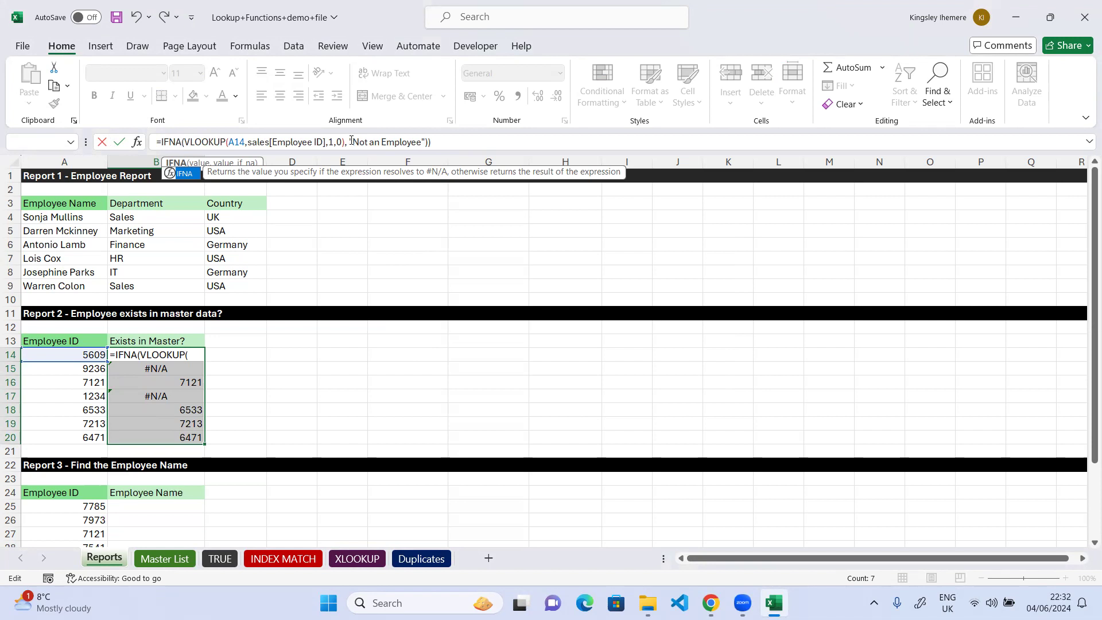
# - Change the double quotes around Not an Employee in B14 back to single quotes and try twice to commit the formula
pyautogui.click(412, 143)
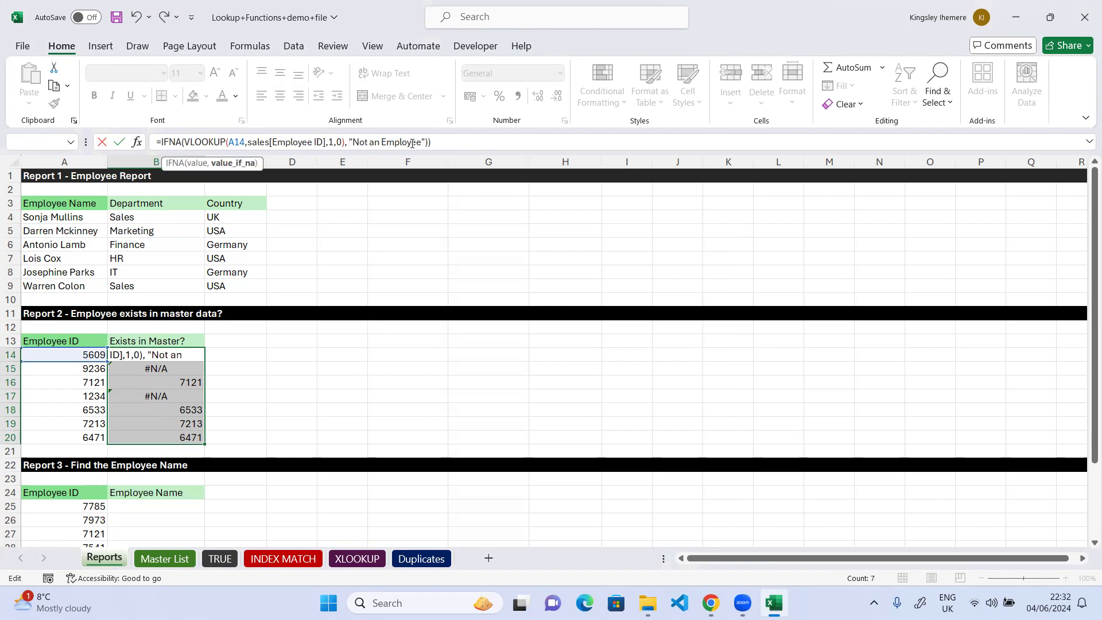
pyautogui.press('BackSpace')
pyautogui.click(425, 142)
pyautogui.press('BackSpace')
pyautogui.write("'")
pyautogui.click(352, 140)
pyautogui.press('BackSpace')
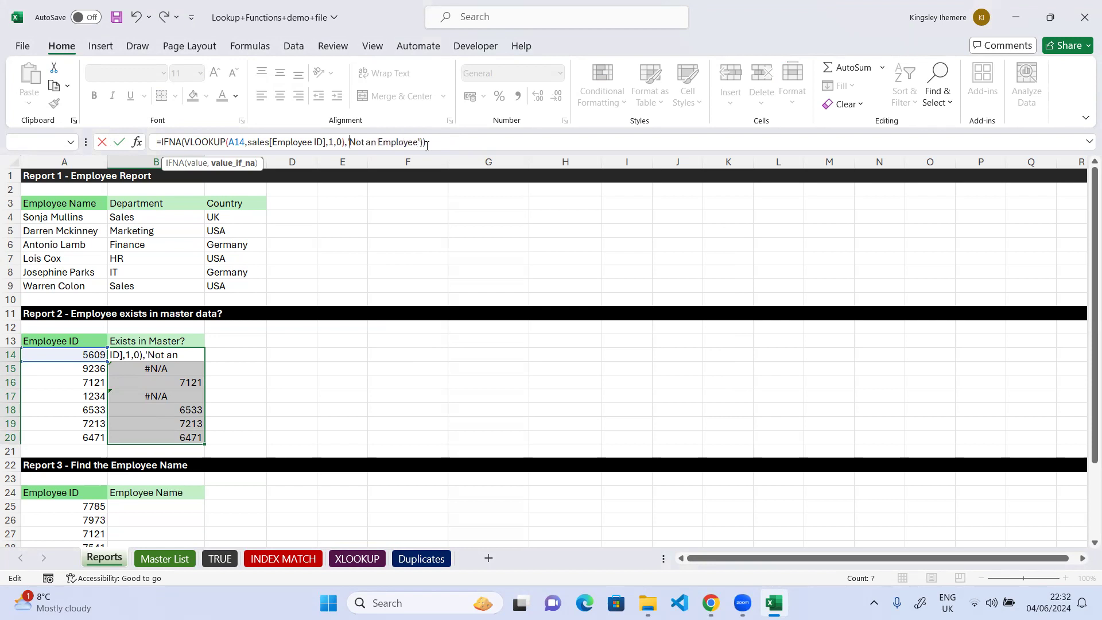
pyautogui.click(119, 141)
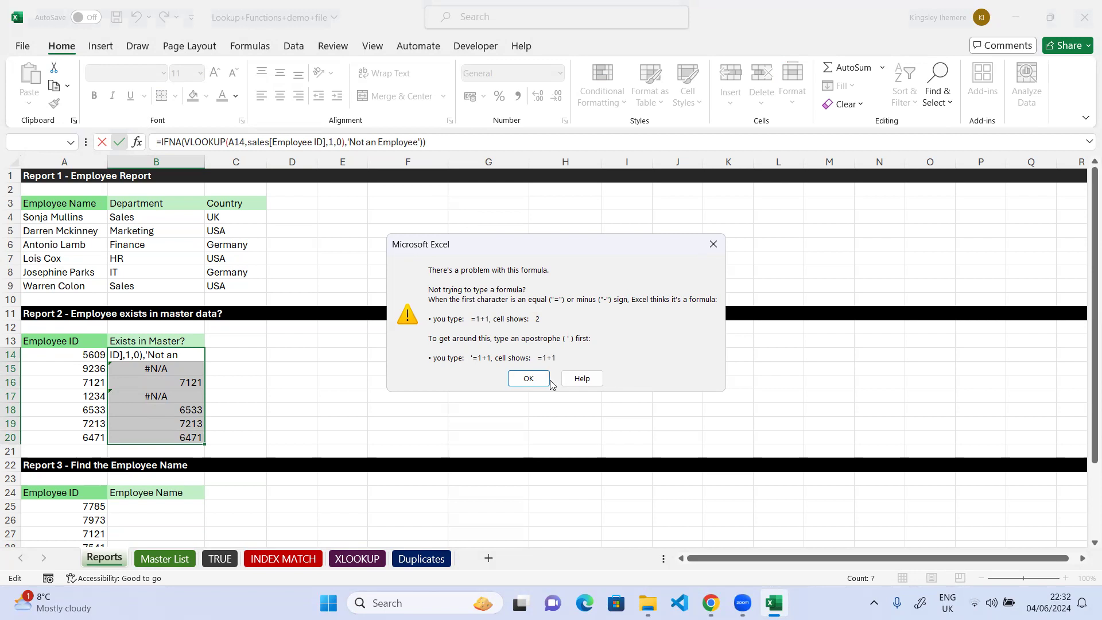
pyautogui.click(715, 243)
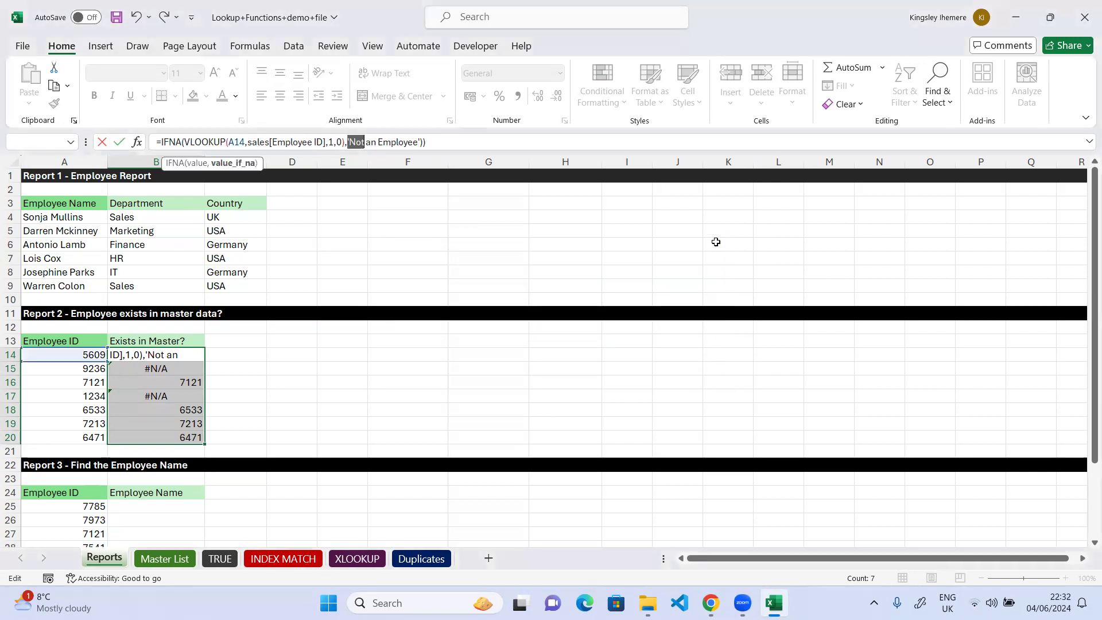
pyautogui.click(413, 143)
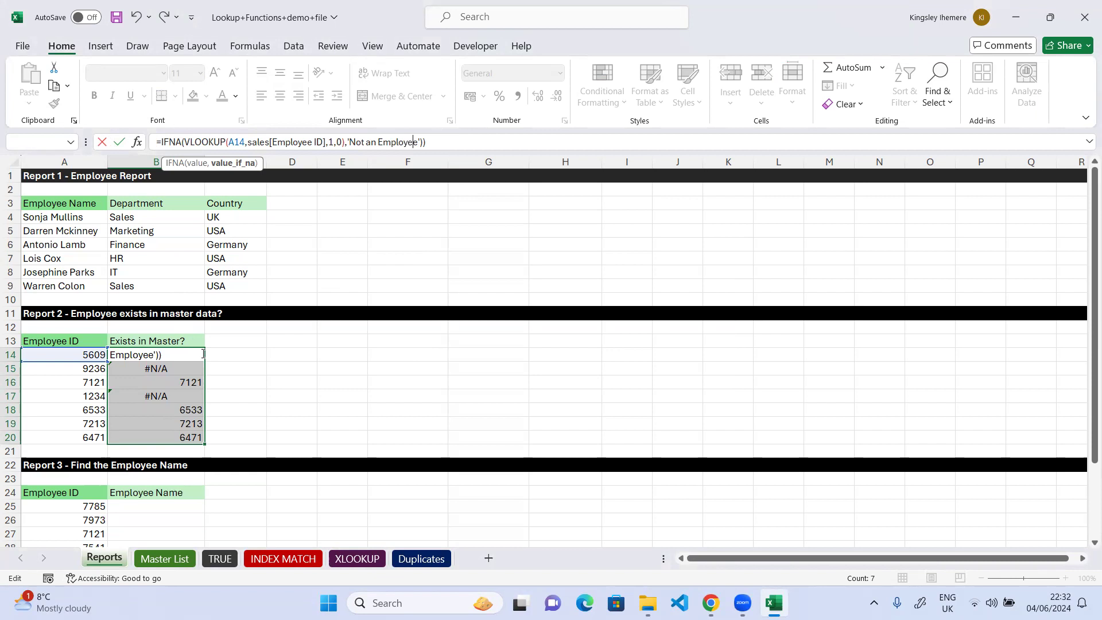
pyautogui.press('Return')
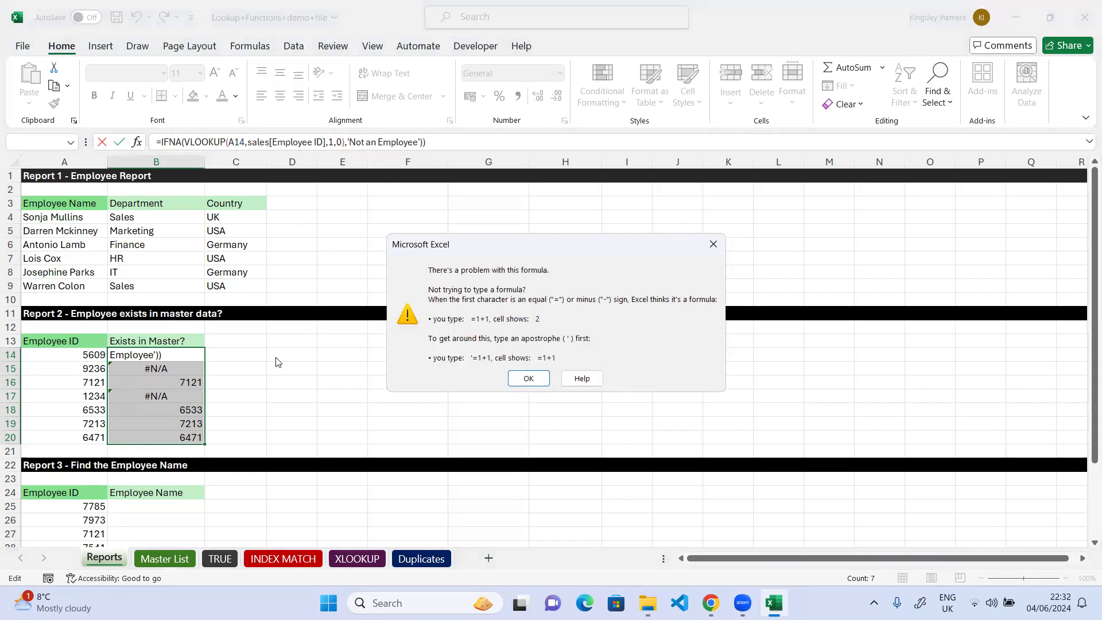
pyautogui.click(713, 244)
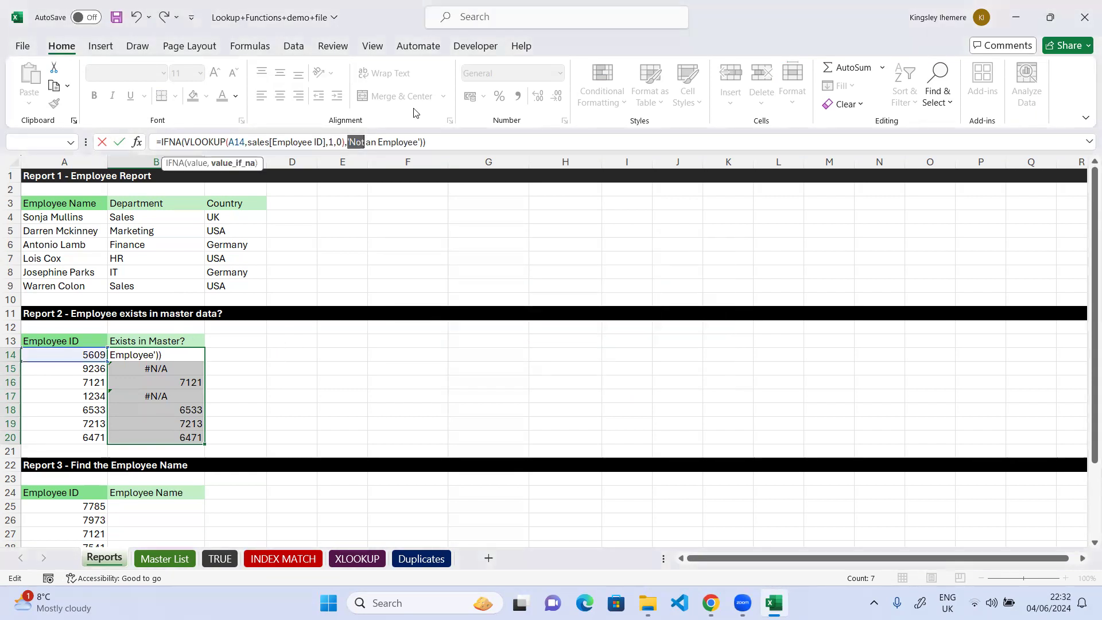
# - Try to undo the most recent edits made inside the B14 formula
pyautogui.click(442, 144)
pyautogui.hotkey('ctrl', 'z')
pyautogui.hotkey('ctrl', 'z')
pyautogui.hotkey('ctrl', 'z')
pyautogui.hotkey('ctrl', 'z')
pyautogui.hotkey('ctrl', 'z')
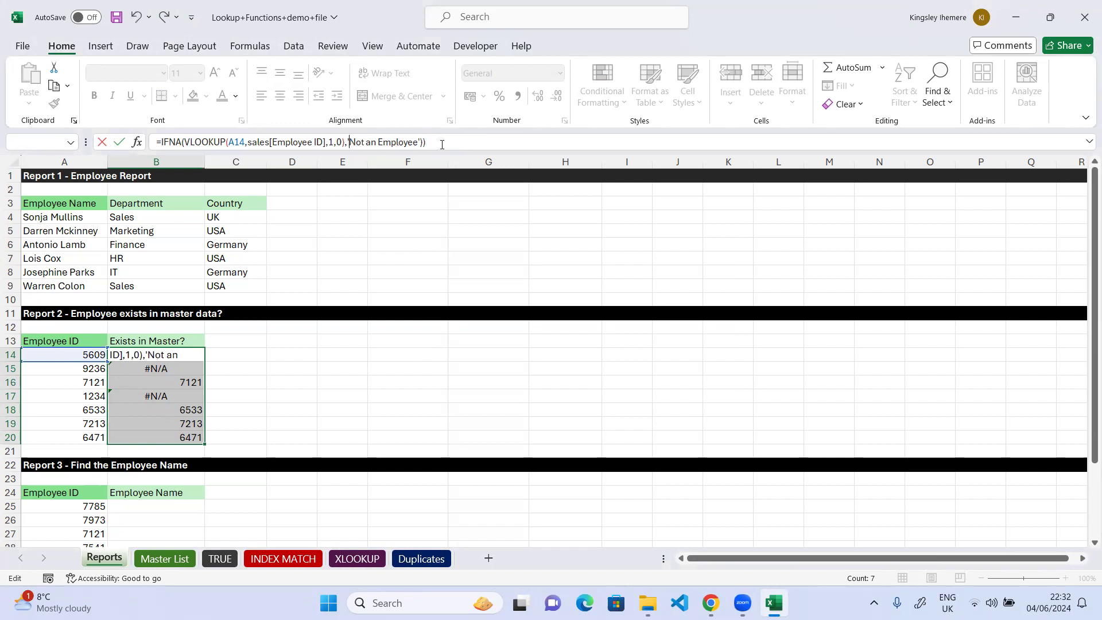
pyautogui.hotkey('ctrl', 'z')
pyautogui.hotkey('ctrl', 'z')
pyautogui.hotkey('ctrl', 'z')
pyautogui.hotkey('ctrl', 'z')
pyautogui.hotkey('ctrl', 'z')
# - Delete the last closing parenthesis from the B14 IFNA formula and try to commit it
pyautogui.moveTo(423, 143); pyautogui.dragTo(345, 145)
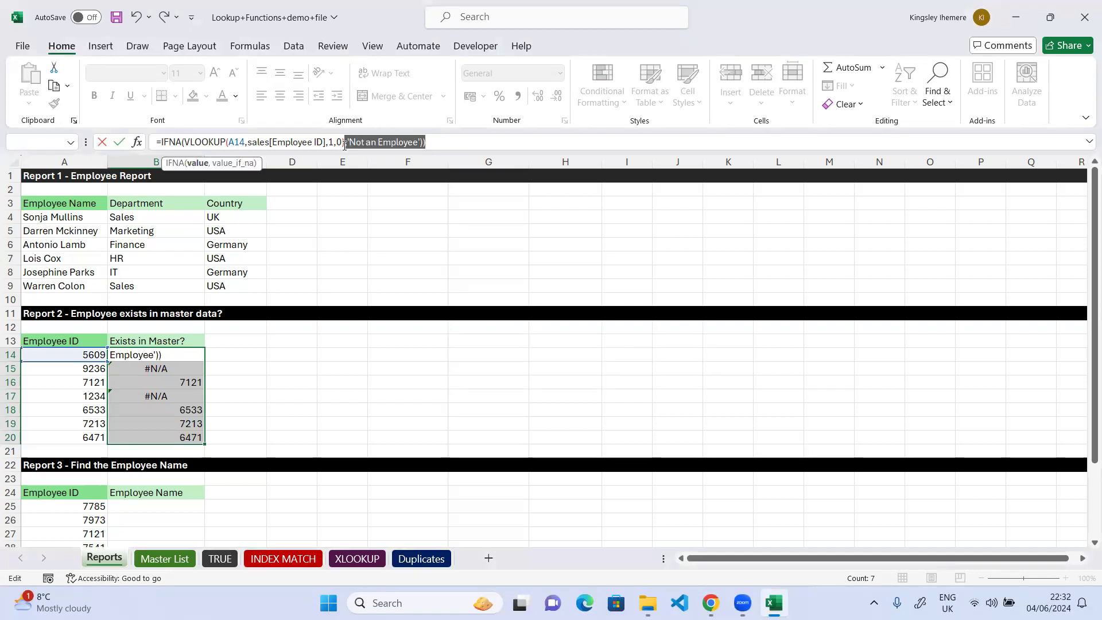
pyautogui.click(466, 141)
pyautogui.press('BackSpace')
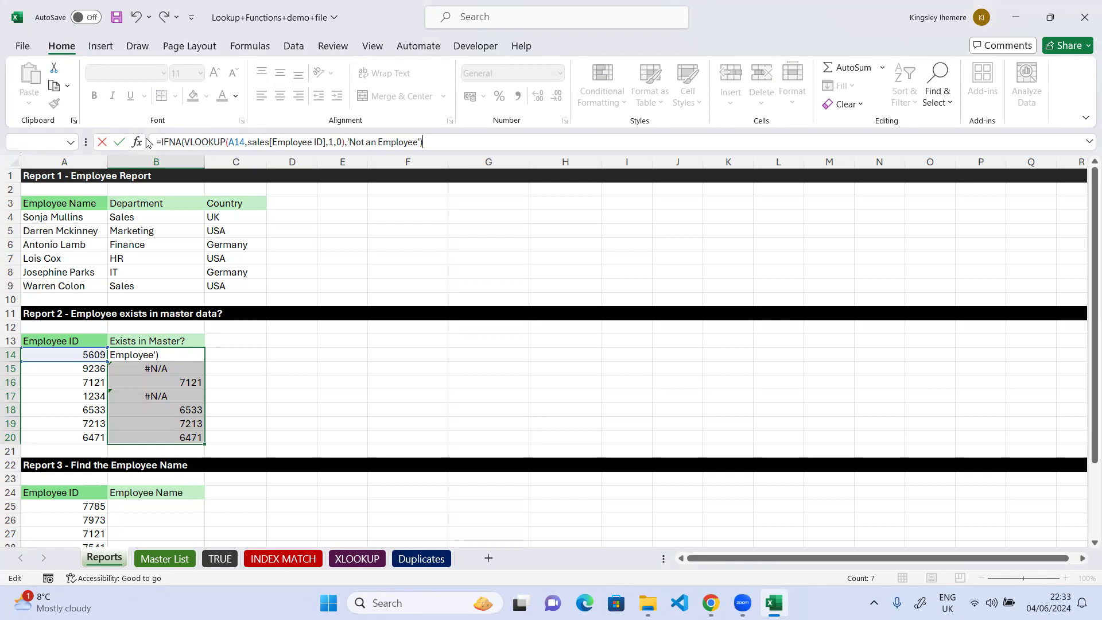
pyautogui.click(119, 142)
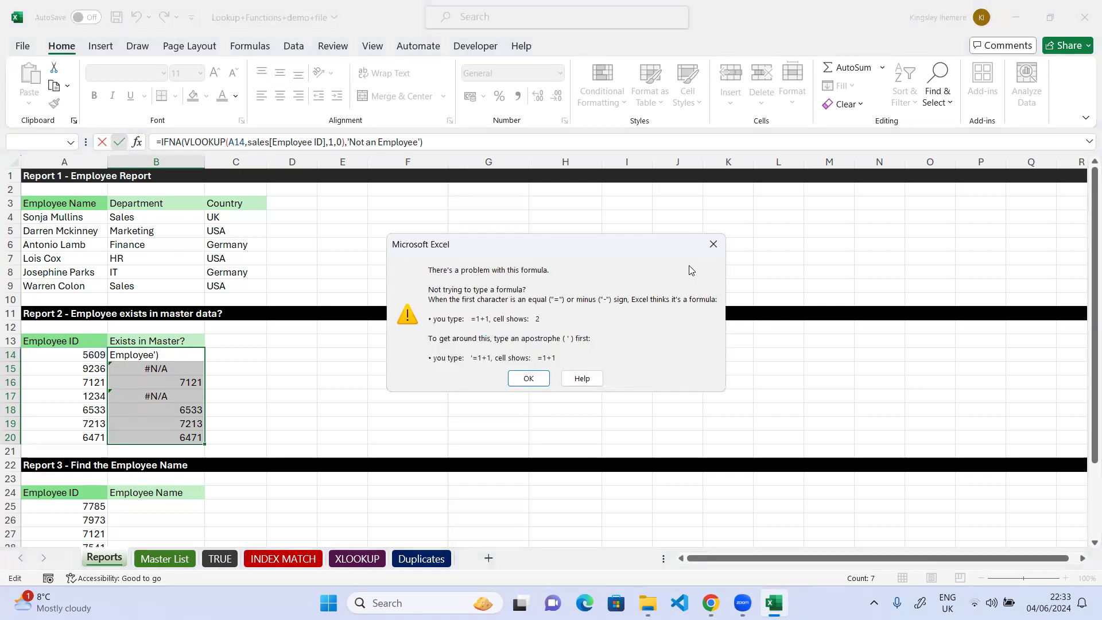
pyautogui.click(712, 247)
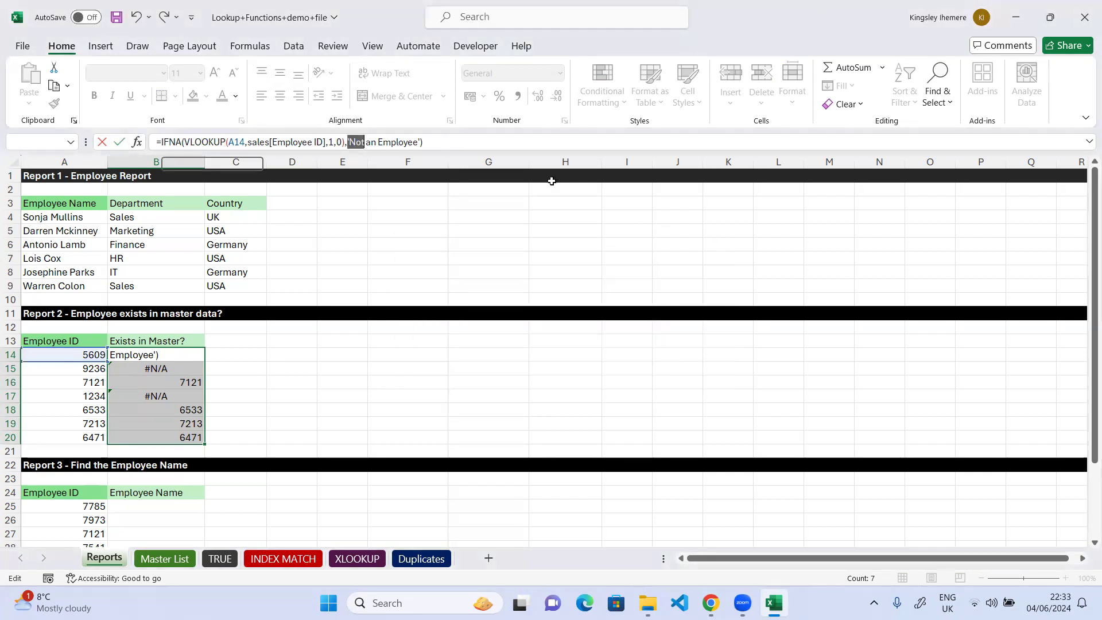
# - Delete the 'Not an Employee' fallback and its comma from B14, ending the formula with one closing parenthesis
pyautogui.click(419, 142)
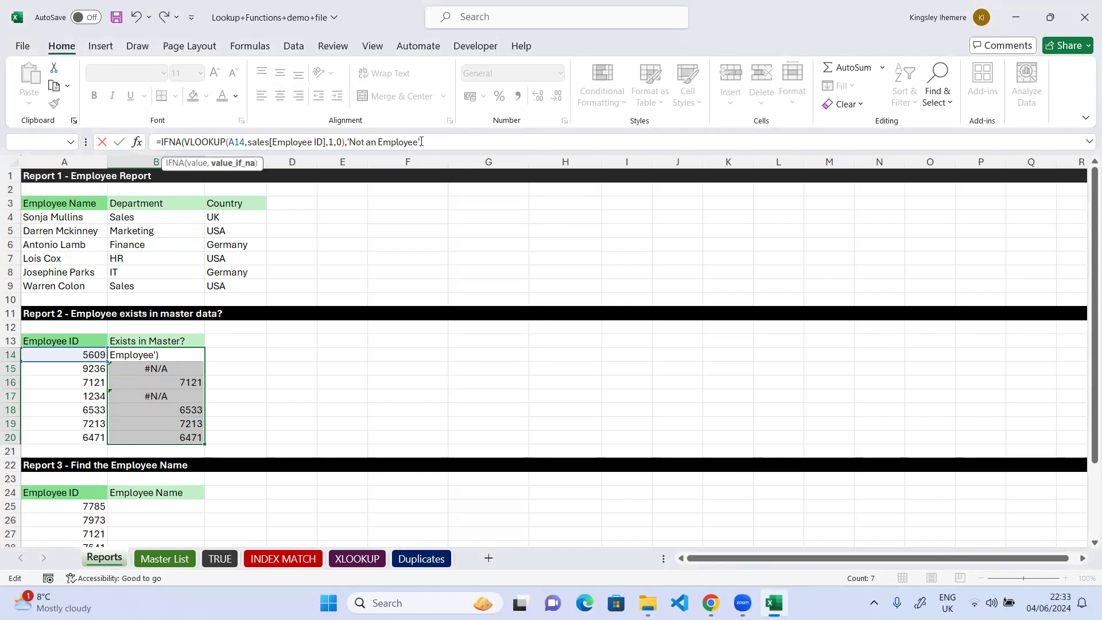
pyautogui.moveTo(413, 142); pyautogui.dragTo(344, 145)
pyautogui.press('Delete')
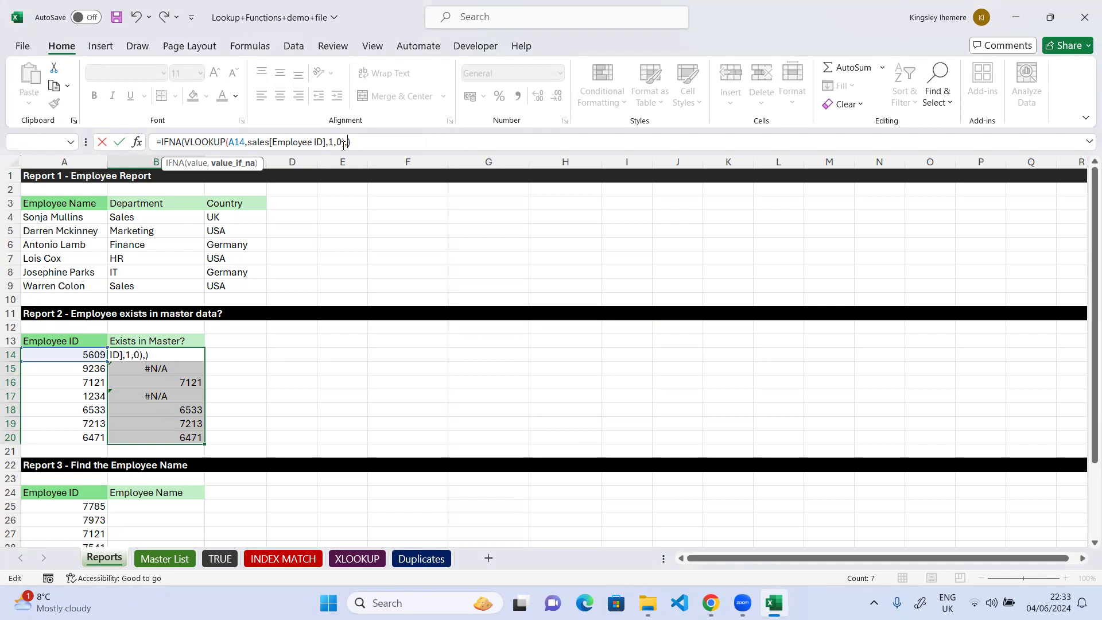
pyautogui.press('Delete')
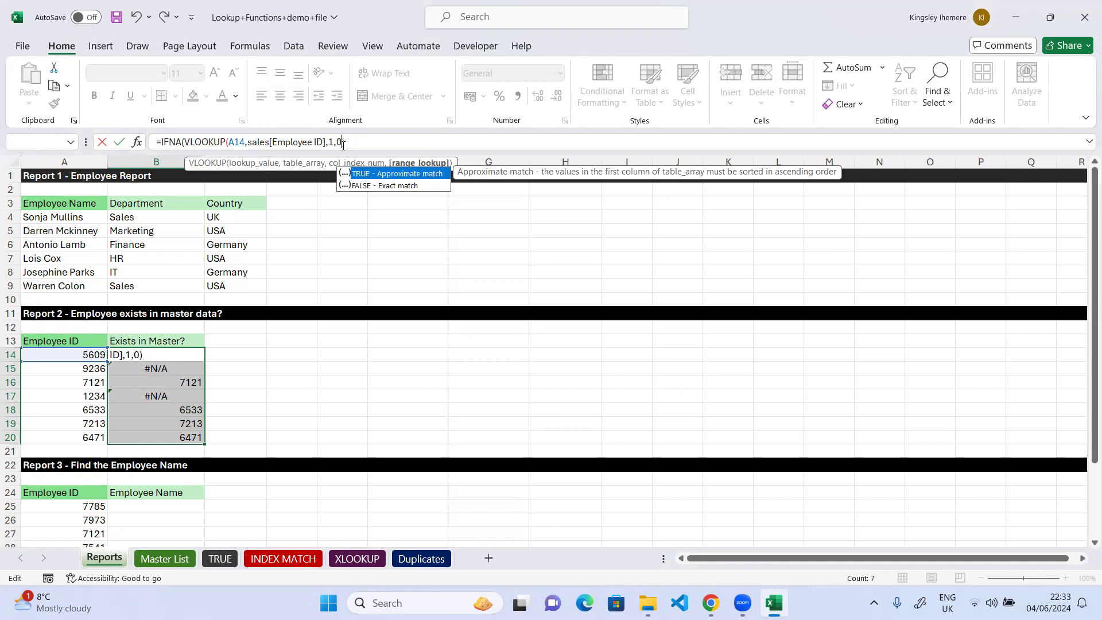
pyautogui.write(')')
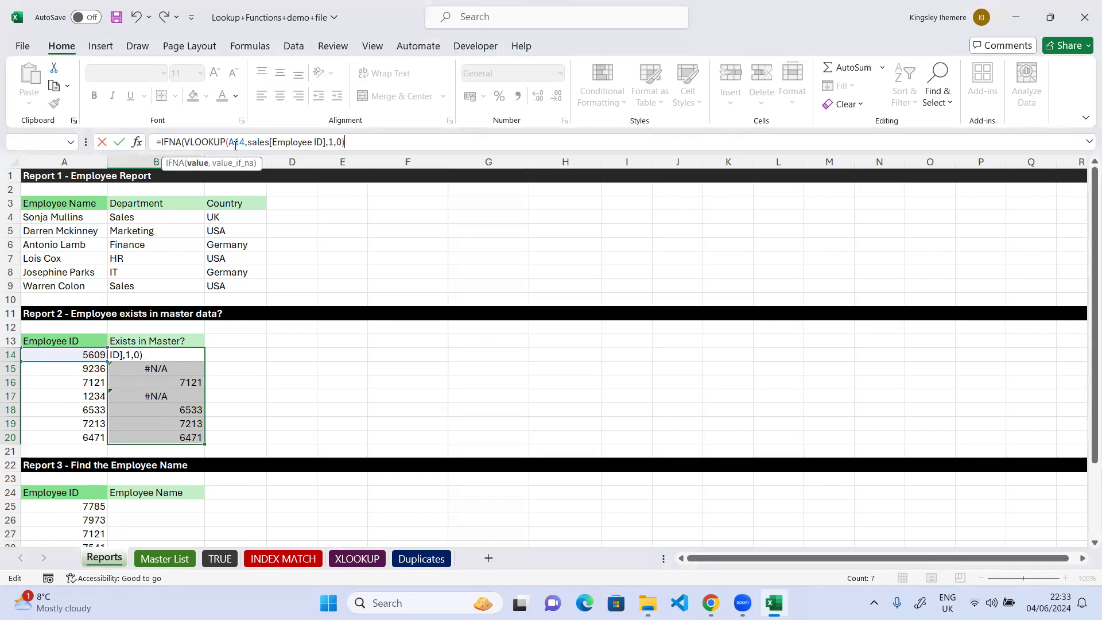
# - Remove the IFNA wrapper from B14 and commit the formula as =VLOOKUP(A14,sales[Employee ID],1,0)
pyautogui.doubleClick(177, 142)
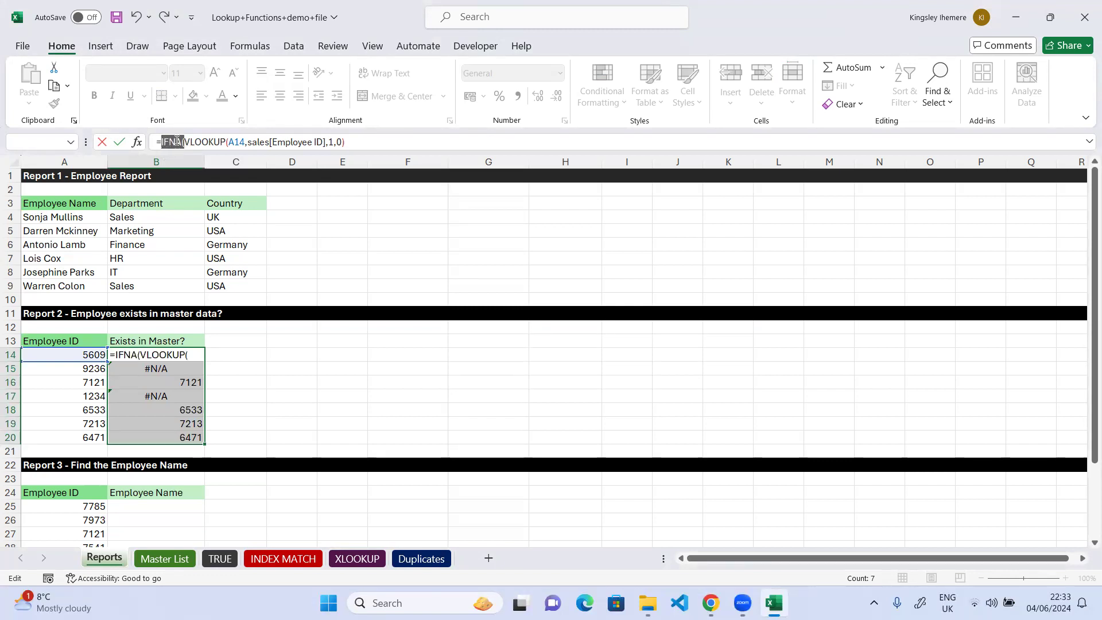
pyautogui.press('Delete')
pyautogui.press('Delete')
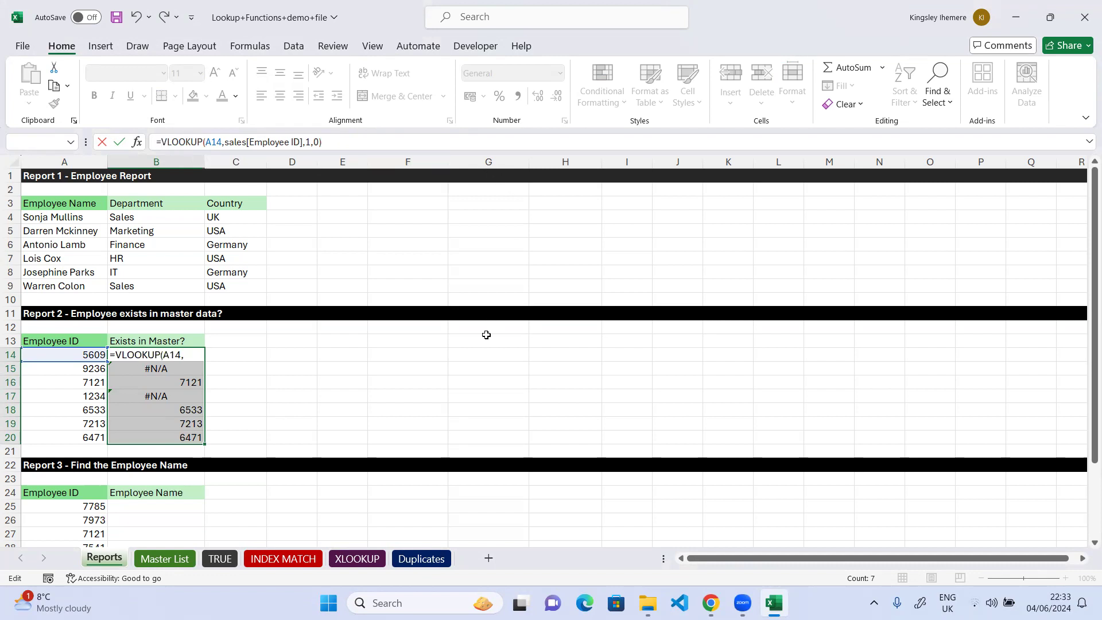
pyautogui.click(377, 357)
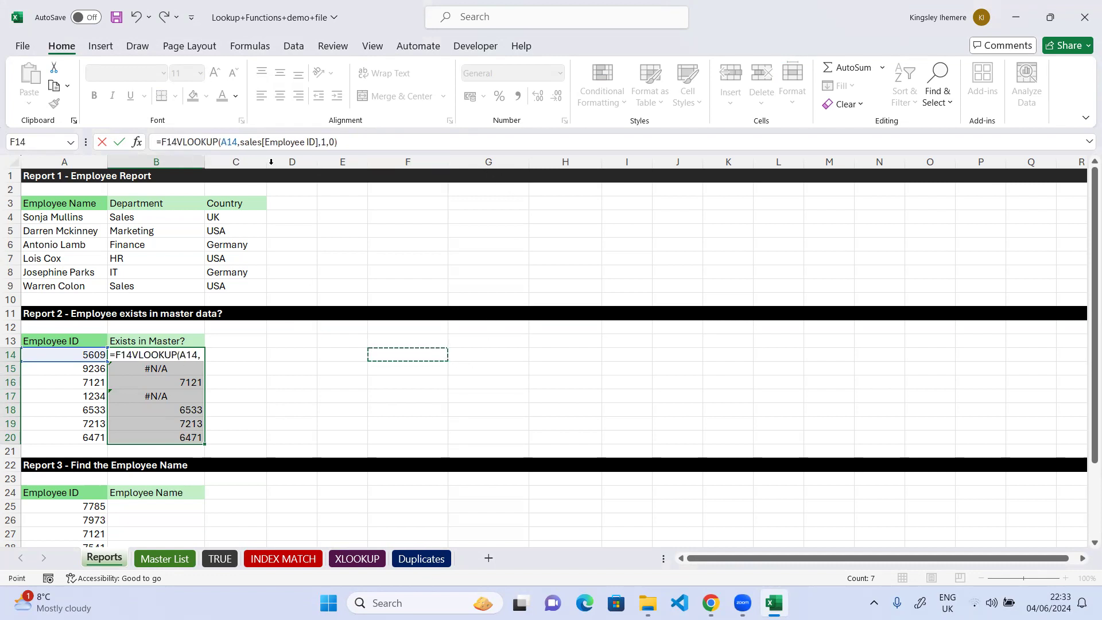
pyautogui.press('BackSpace')
pyautogui.press('BackSpace')
pyautogui.press('BackSpace')
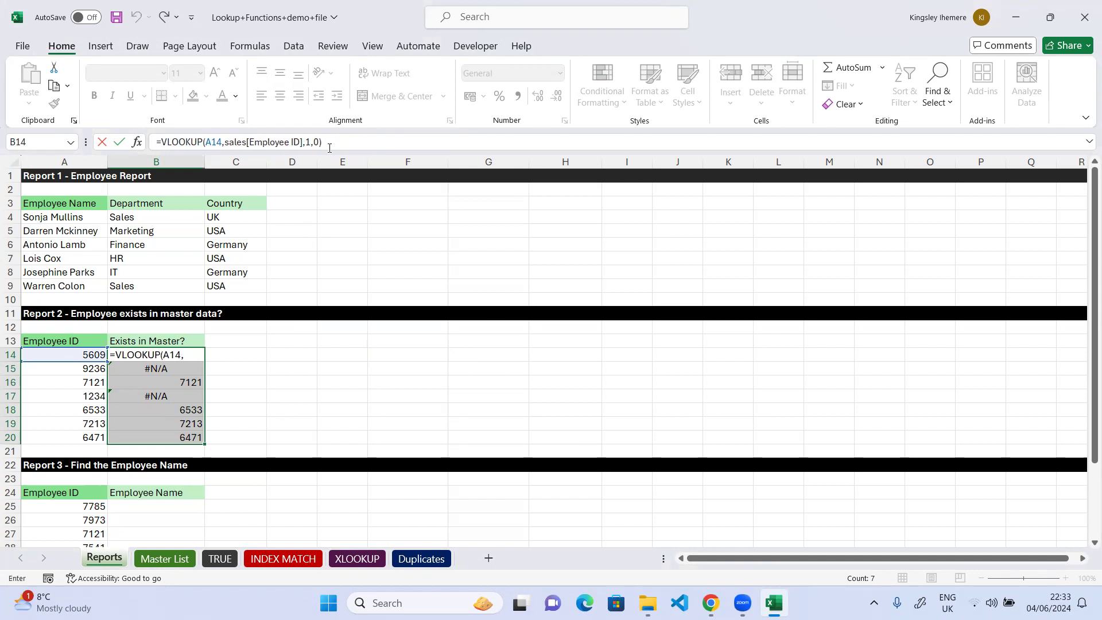
pyautogui.press('Return')
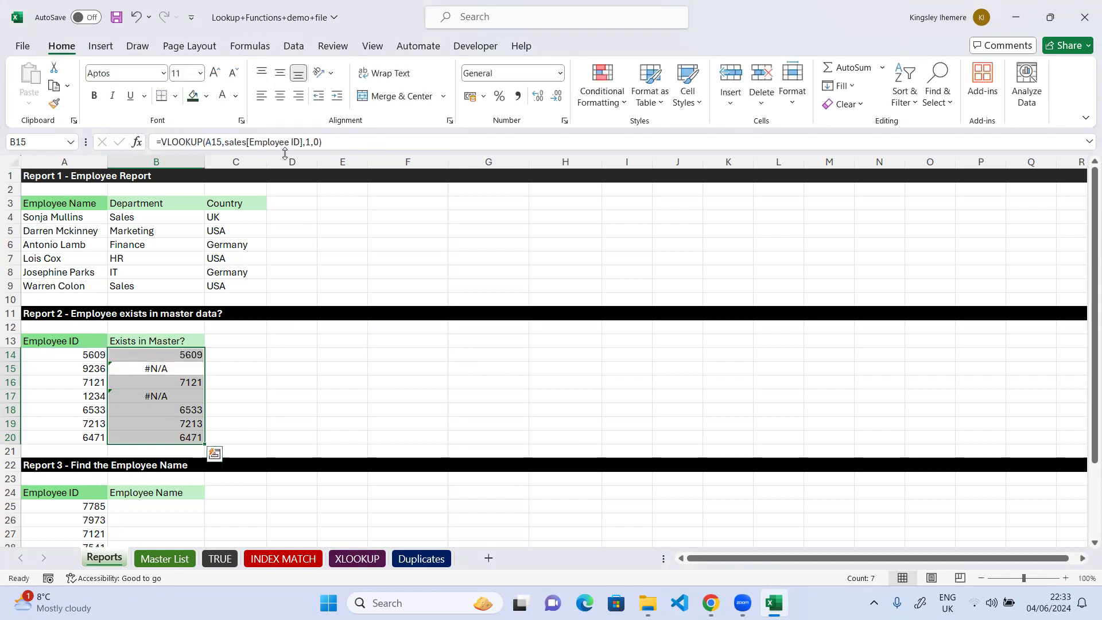
# - Insert the IFNA function in front of VLOOKUP in the B14 formula, giving =IFNA(VLOOKUP(A14,sales[Employee ID],1,0)
pyautogui.click(333, 148)
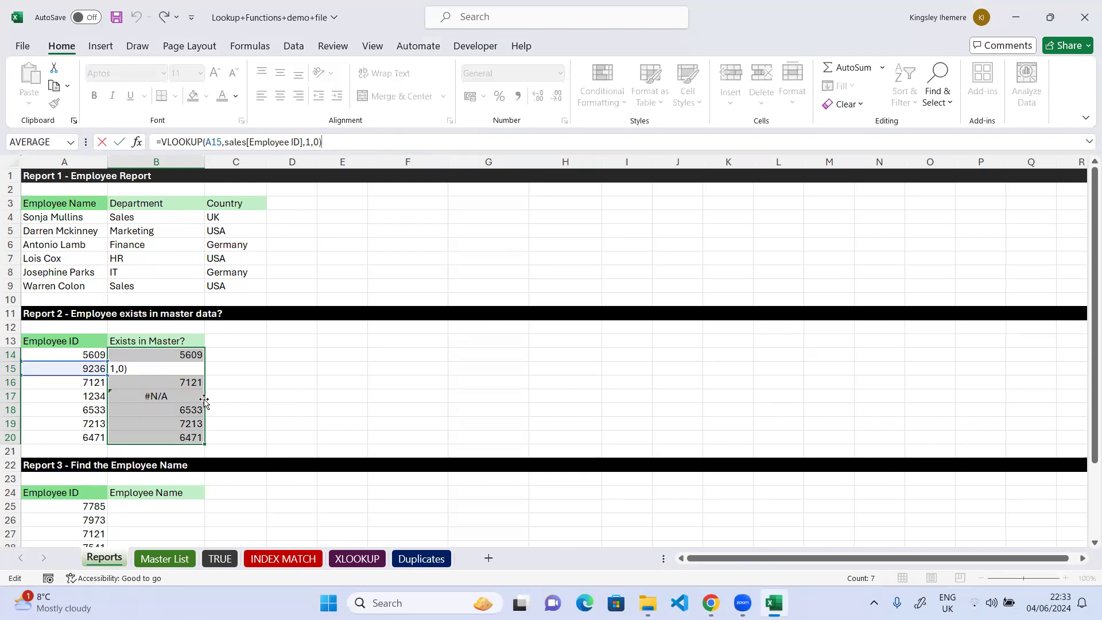
pyautogui.click(182, 356)
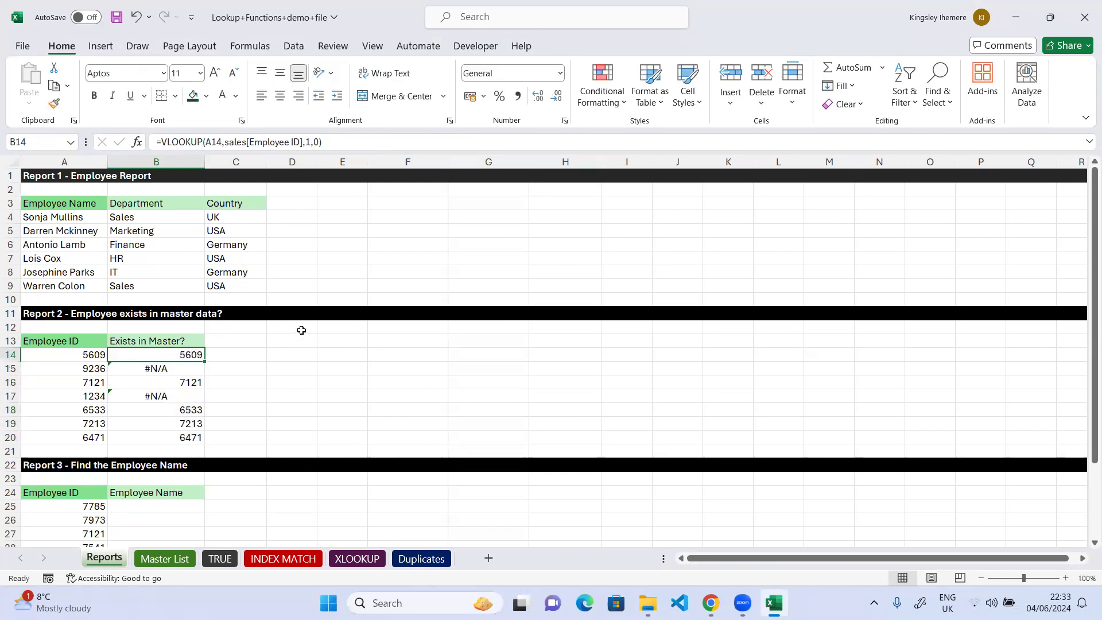
pyautogui.click(164, 141)
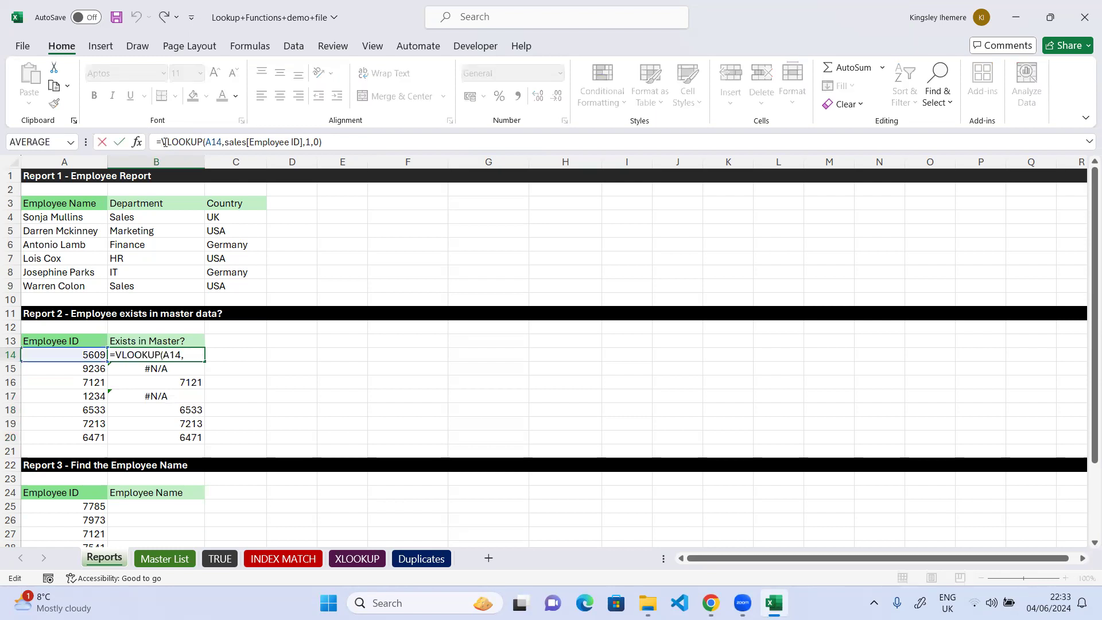
pyautogui.write('if')
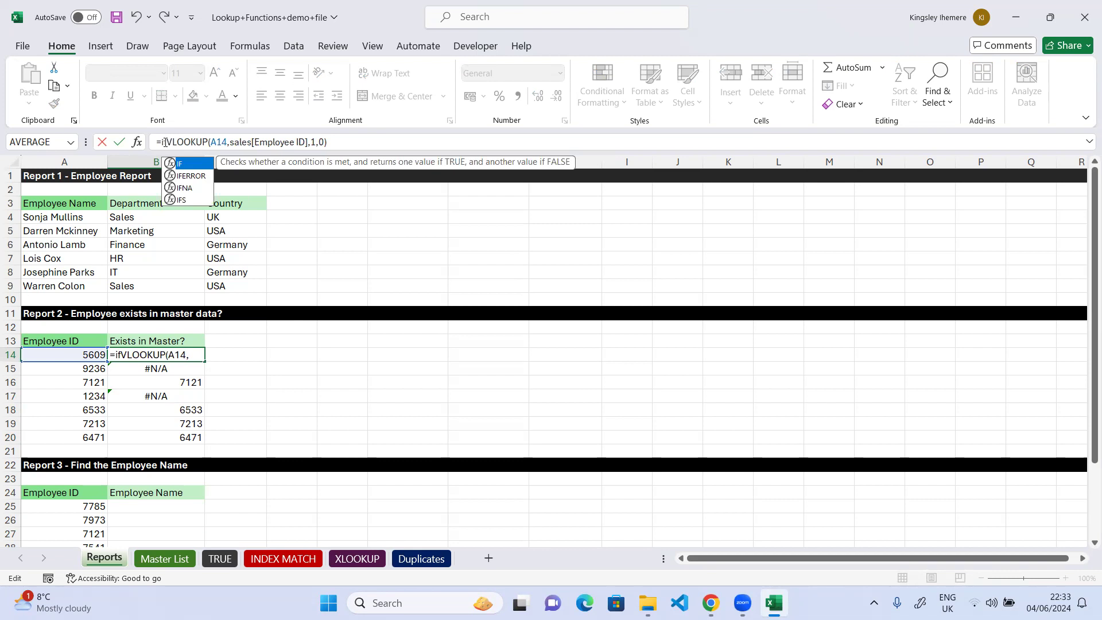
pyautogui.press('Down')
pyautogui.press('Down')
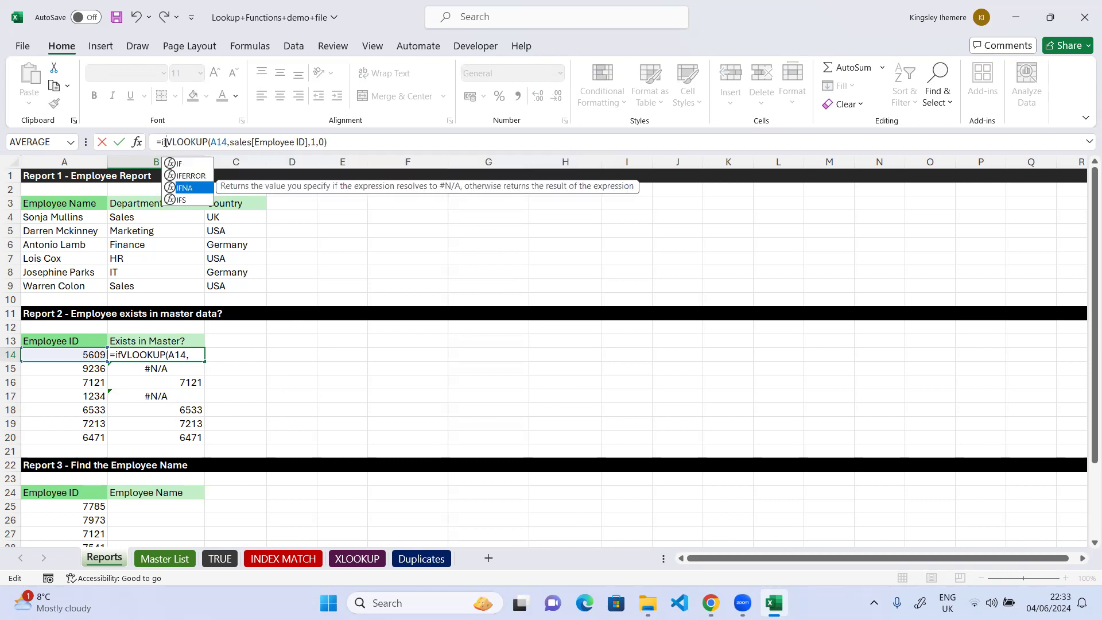
pyautogui.press('Tab')
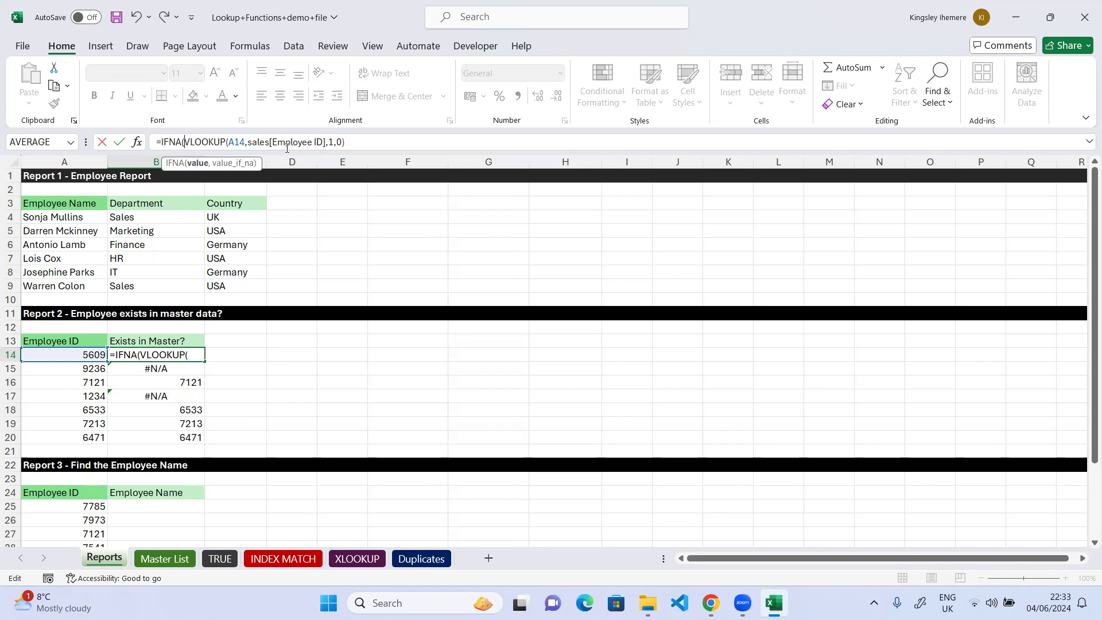
# - Add 'Not an Employee' in single quotes as the IFNA fallback in B14, close the parenthesis, and try to commit the formula
pyautogui.click(365, 141)
pyautogui.write(',')
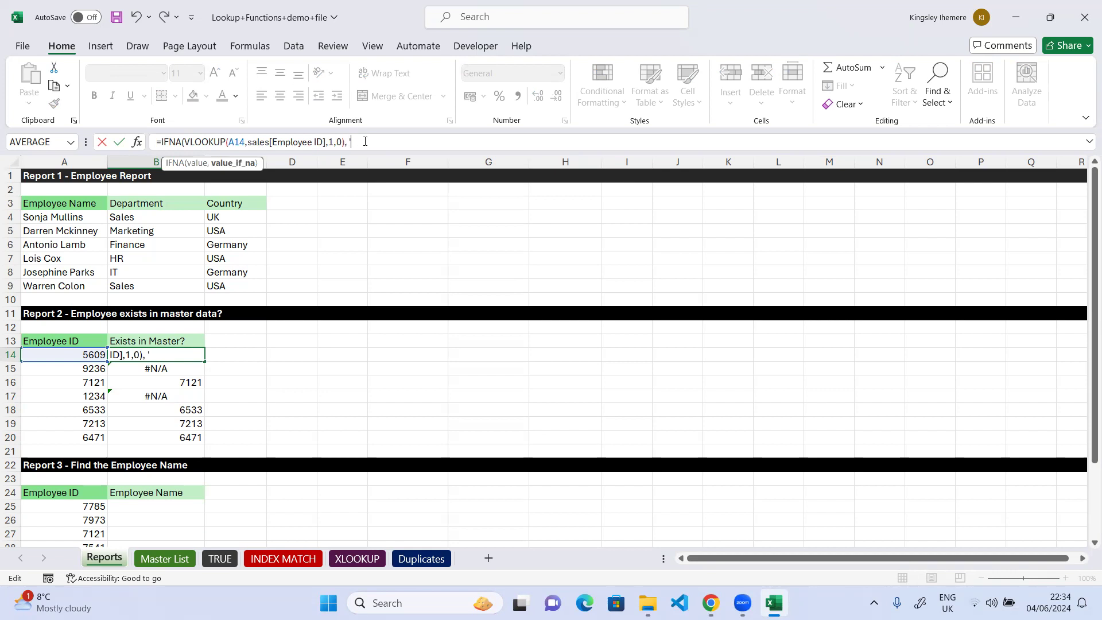
pyautogui.write(" 'Not an Employee')")
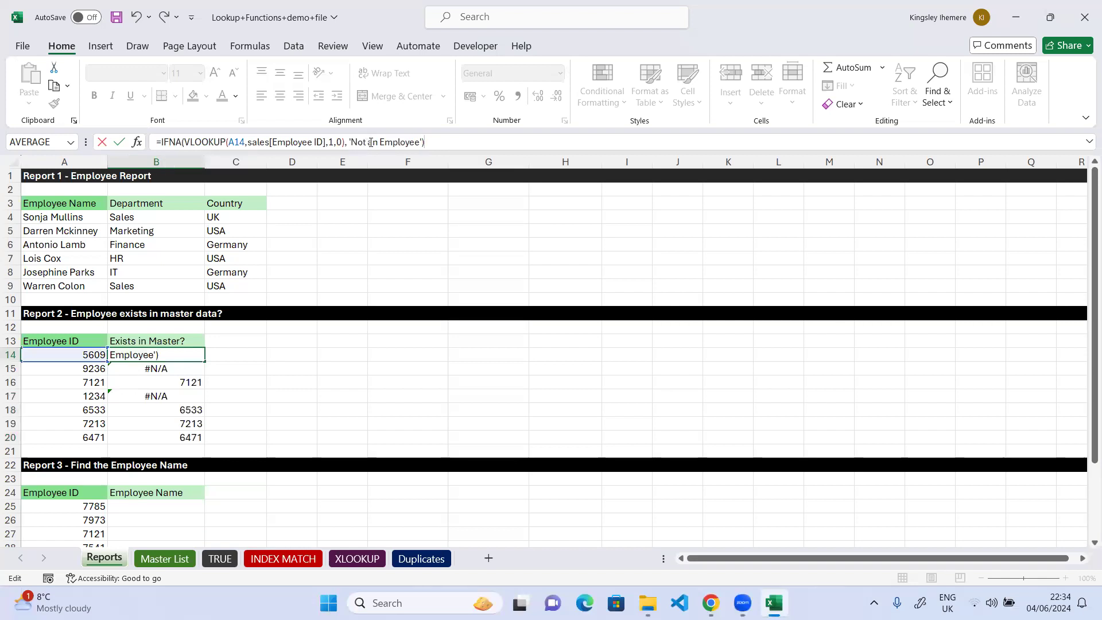
pyautogui.click(118, 142)
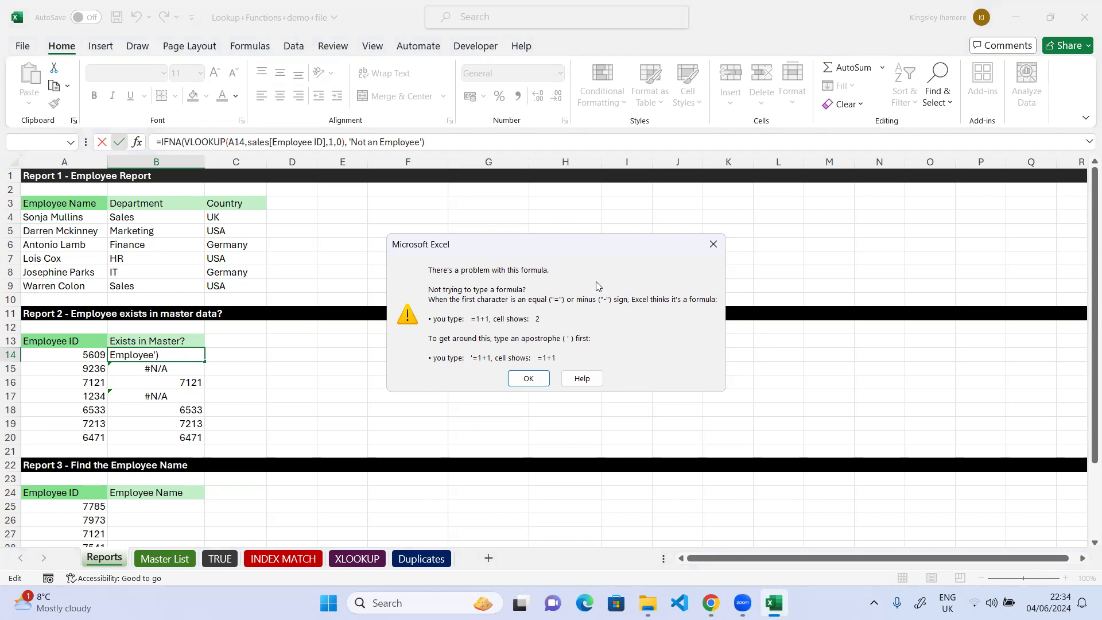
pyautogui.click(713, 244)
# - Delete the 'Not an Employee' fallback text and its closing parenthesis from the end of the B14 formula
pyautogui.click(446, 142)
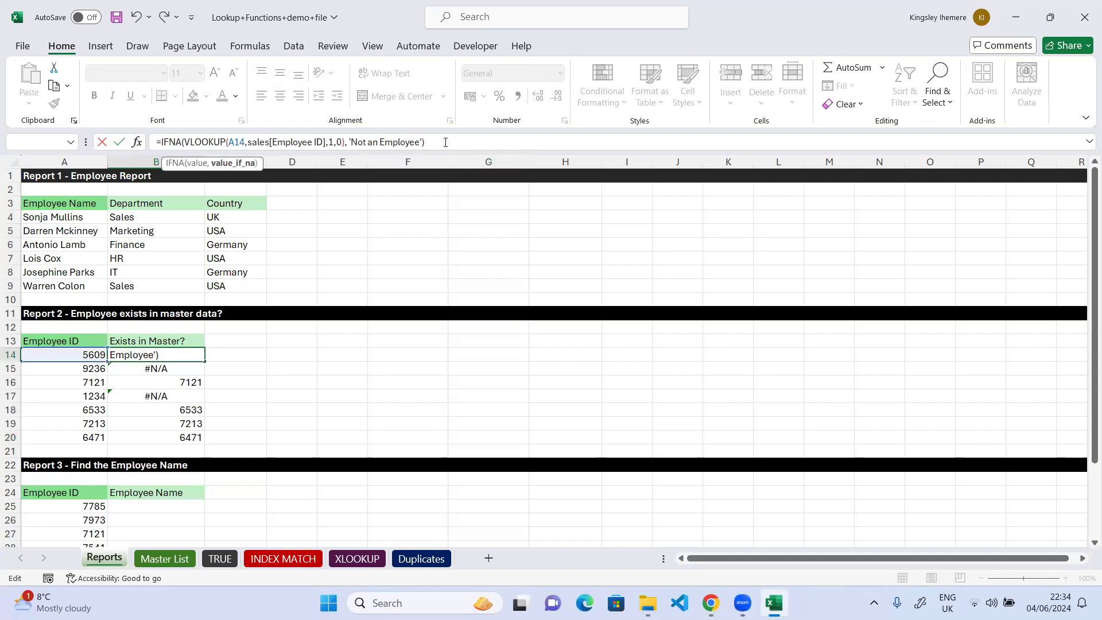
pyautogui.click(187, 143)
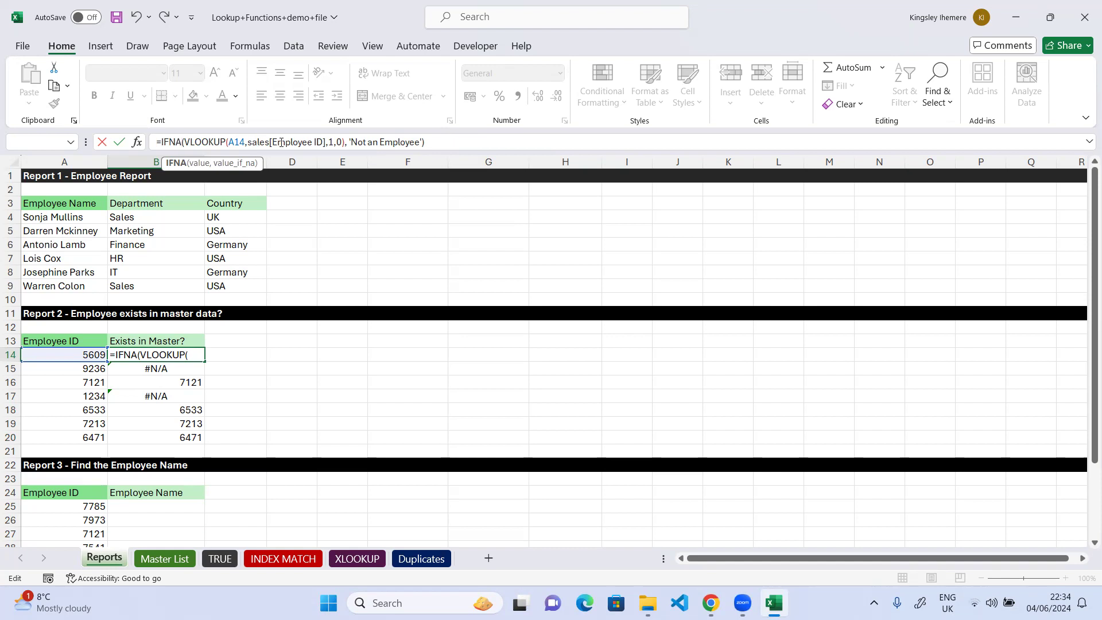
pyautogui.click(346, 147)
pyautogui.write(',')
pyautogui.click(442, 138)
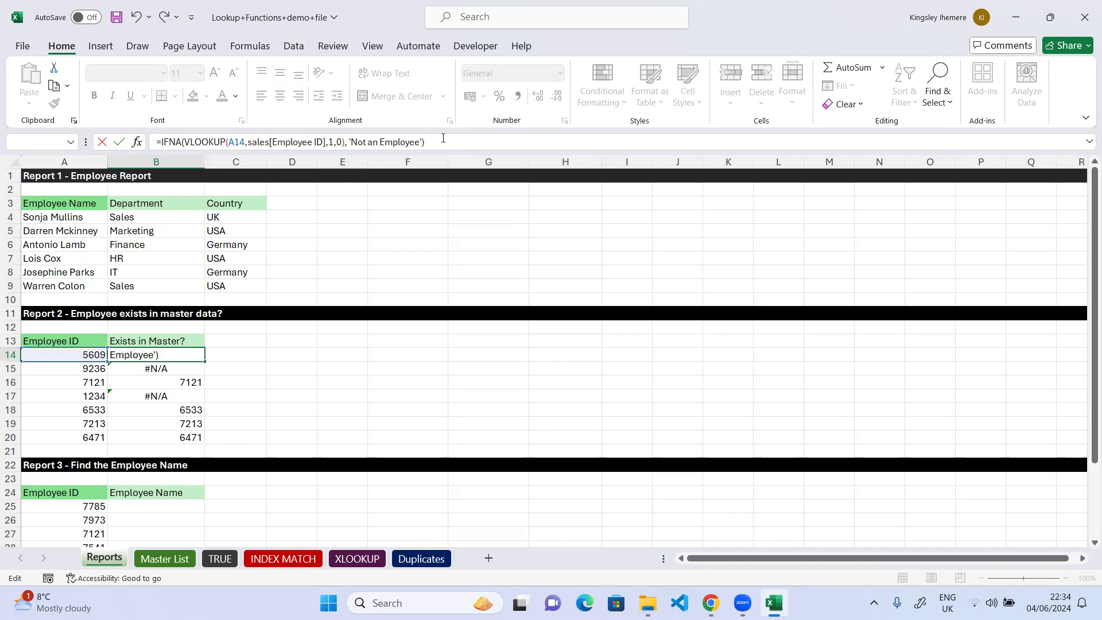
pyautogui.press('BackSpace')
pyautogui.press('BackSpace')
pyautogui.press('BackSpace')
pyautogui.press('BackSpace')
pyautogui.press('BackSpace')
pyautogui.press('BackSpace')
pyautogui.press('BackSpace')
pyautogui.press('BackSpace')
pyautogui.press('BackSpace')
pyautogui.press('BackSpace')
pyautogui.press('BackSpace')
pyautogui.press('BackSpace')
pyautogui.press('BackSpace')
pyautogui.press('BackSpace')
pyautogui.press('BackSpace')
pyautogui.press('BackSpace')
pyautogui.press('BackSpace')
pyautogui.press('BackSpace')
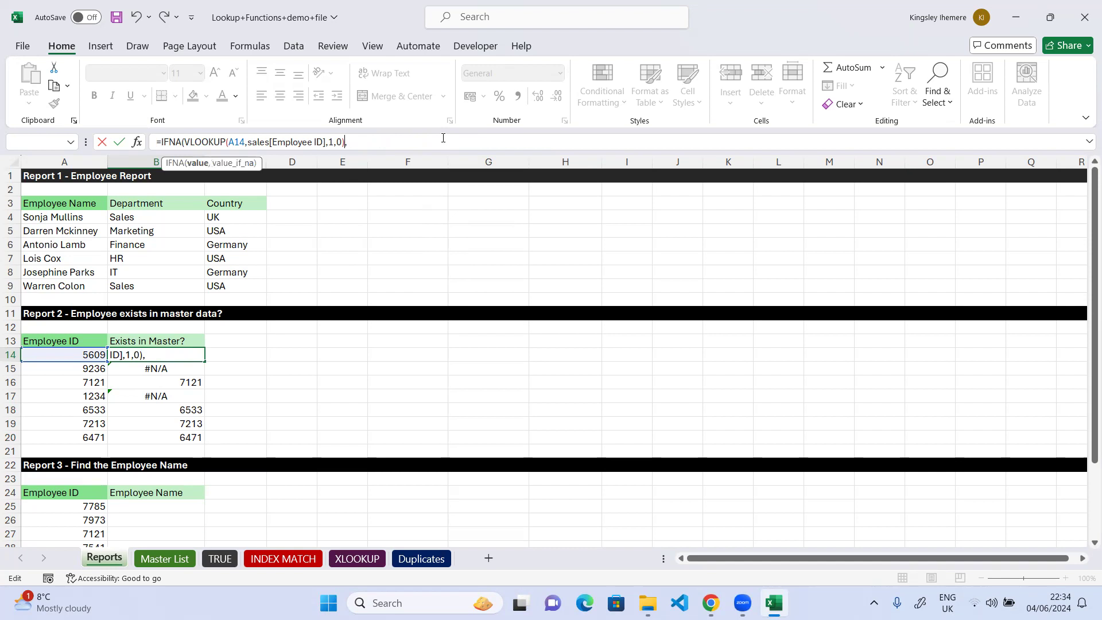
# - Strip IFNA and its opening parenthesis from B14 and commit the plain formula =VLOOKUP(A14,sales[Employee ID],1,0)
pyautogui.click(224, 141)
pyautogui.moveTo(184, 142); pyautogui.dragTo(162, 144)
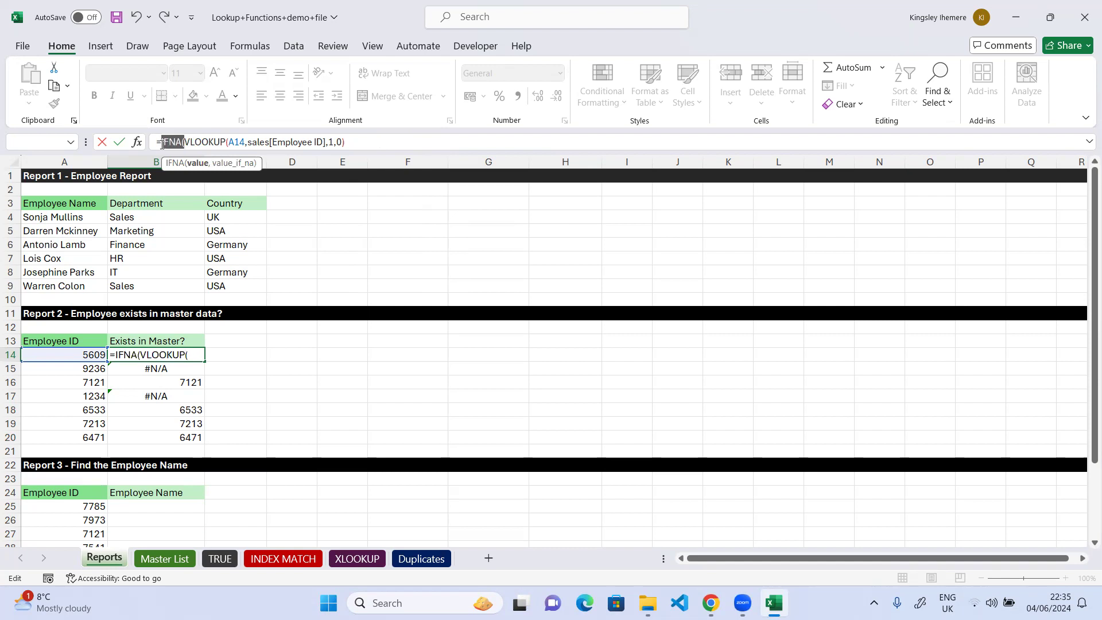
pyautogui.press('BackSpace')
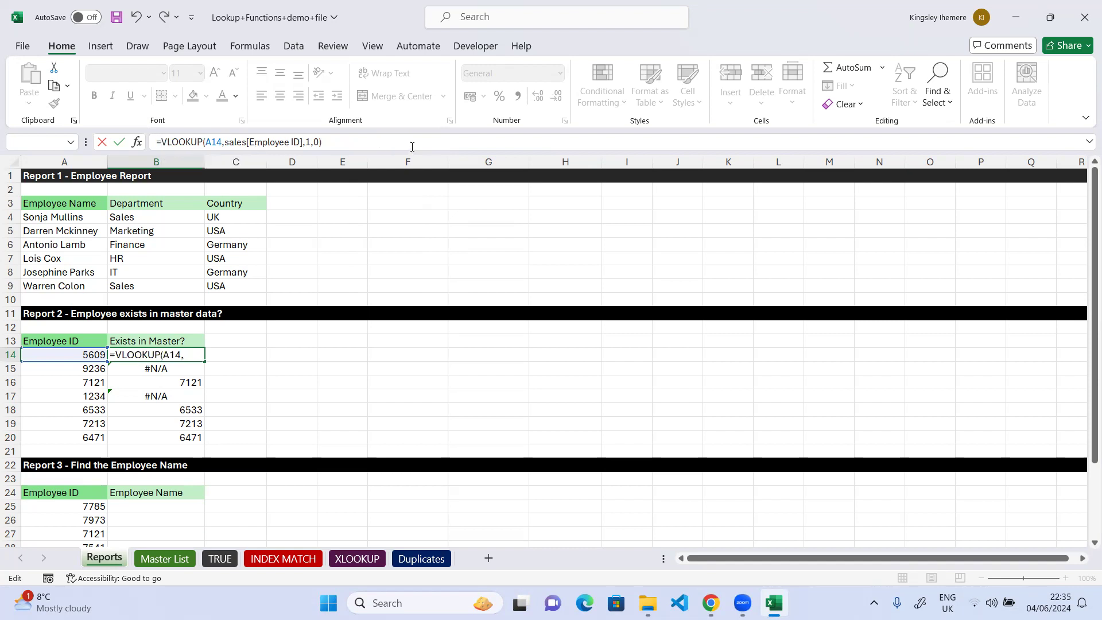
pyautogui.click(352, 138)
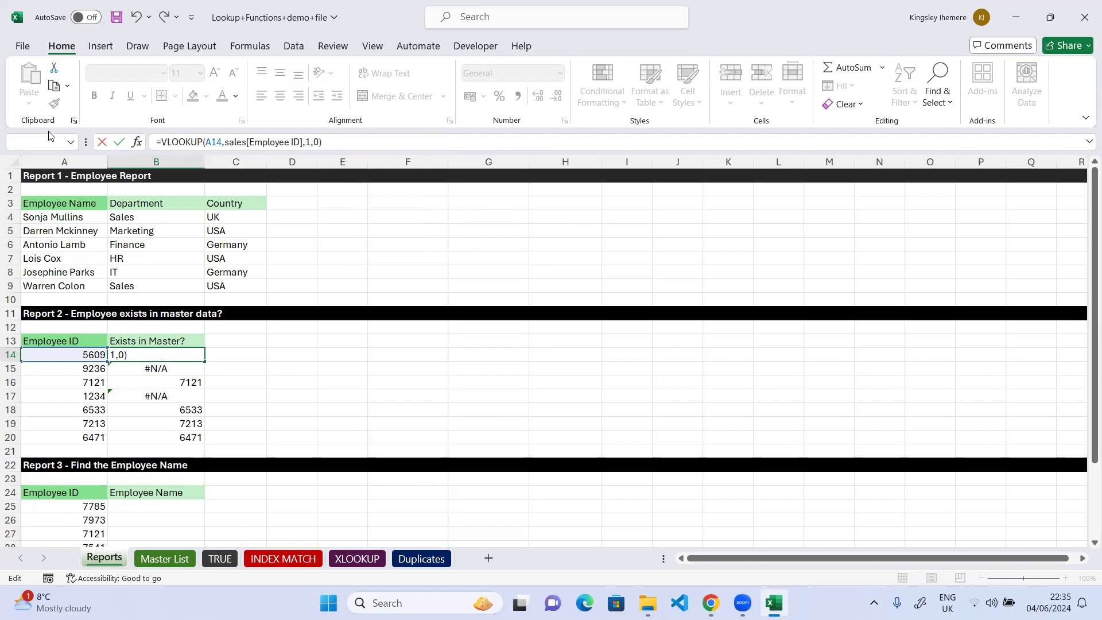
pyautogui.click(120, 143)
pyautogui.click(476, 393)
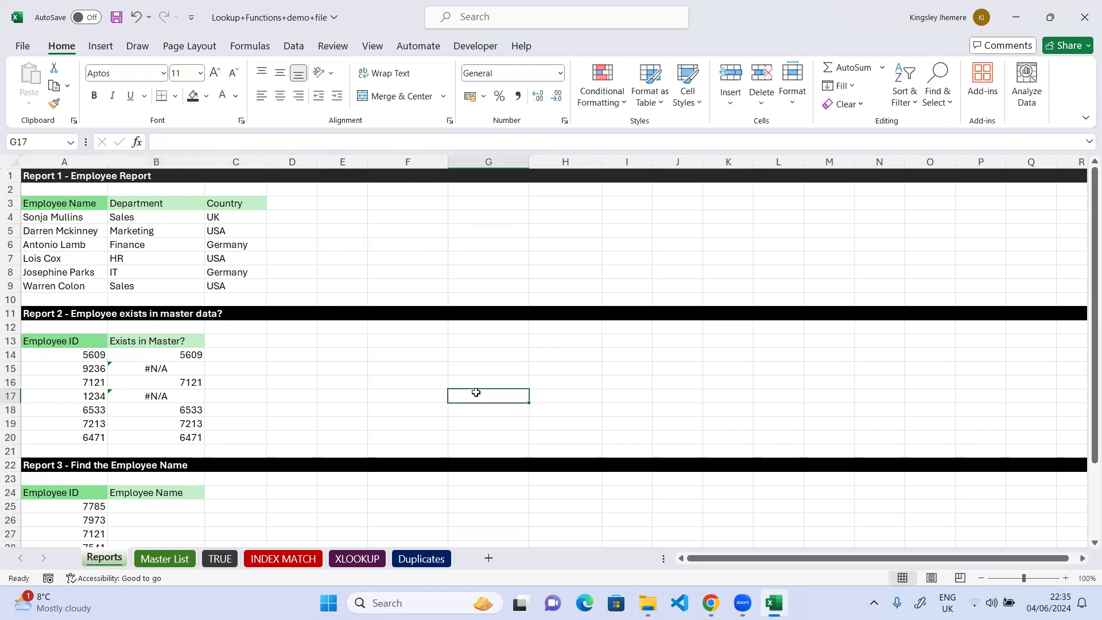